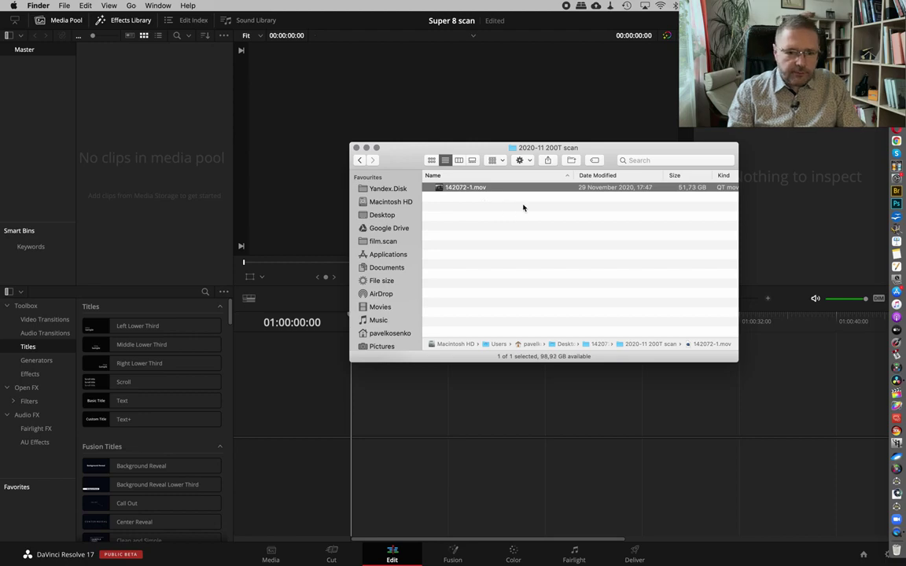
pyautogui.press('space')
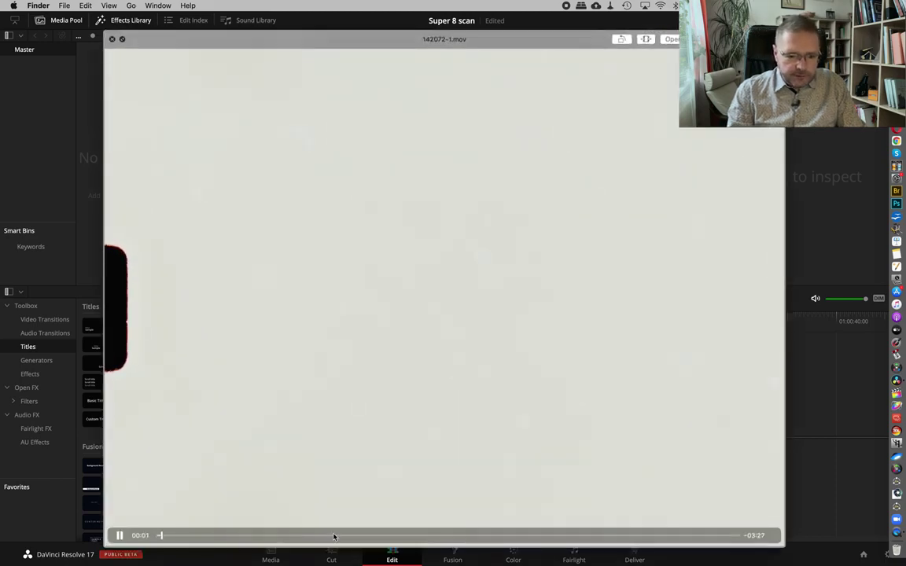
pyautogui.click(334, 536)
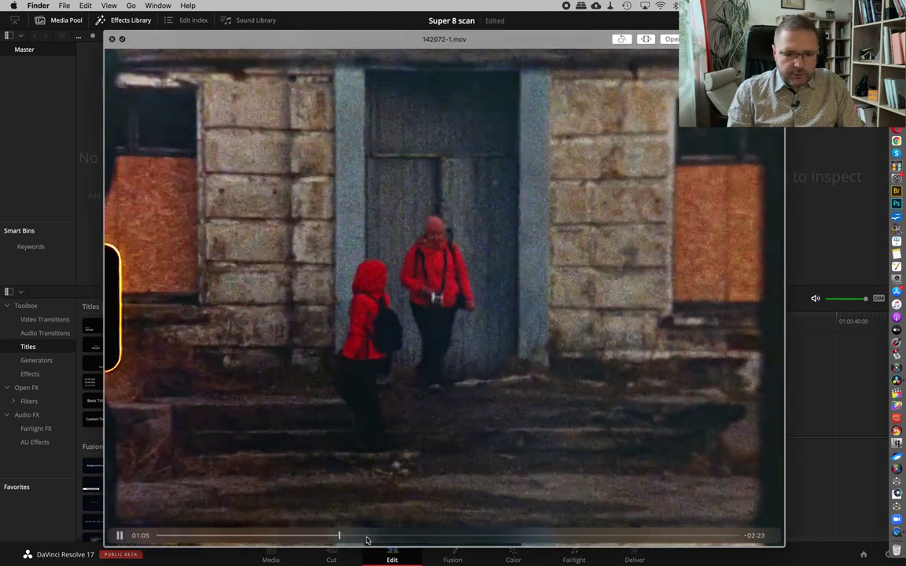
pyautogui.click(367, 536)
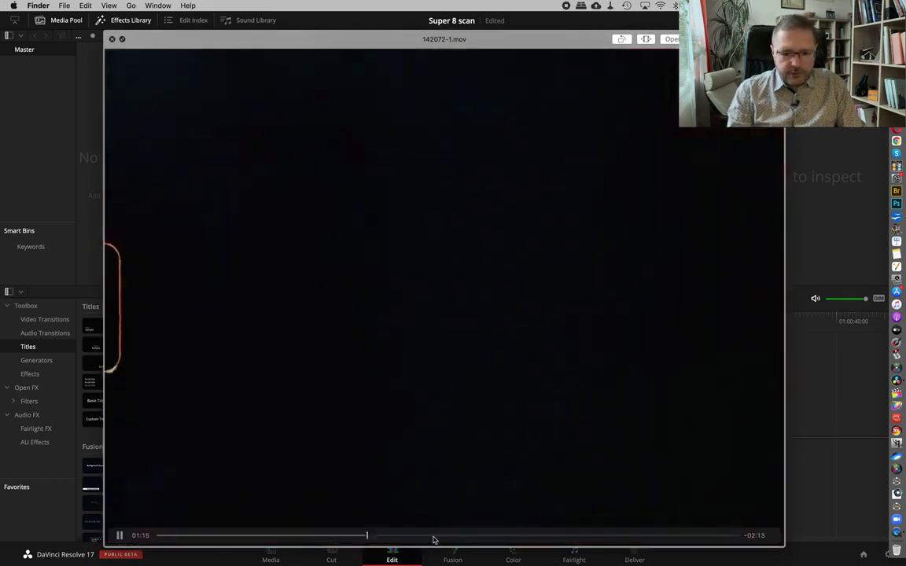
pyautogui.click(445, 536)
pyautogui.click(477, 535)
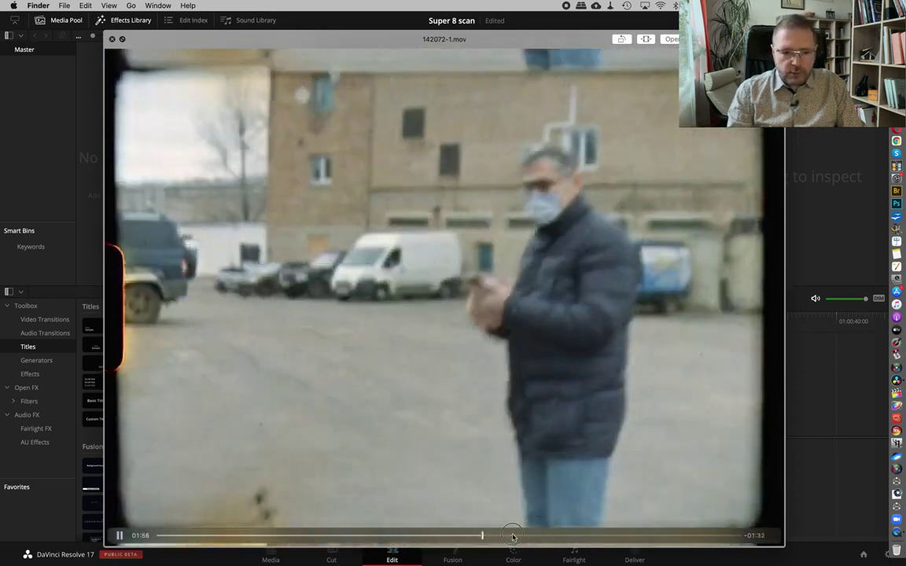
pyautogui.click(511, 536)
pyautogui.click(554, 535)
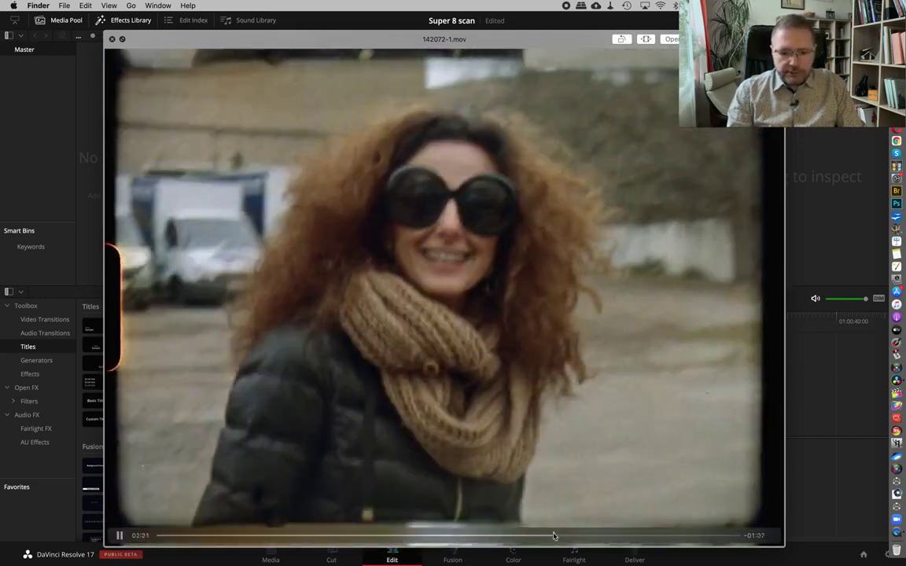
pyautogui.click(603, 535)
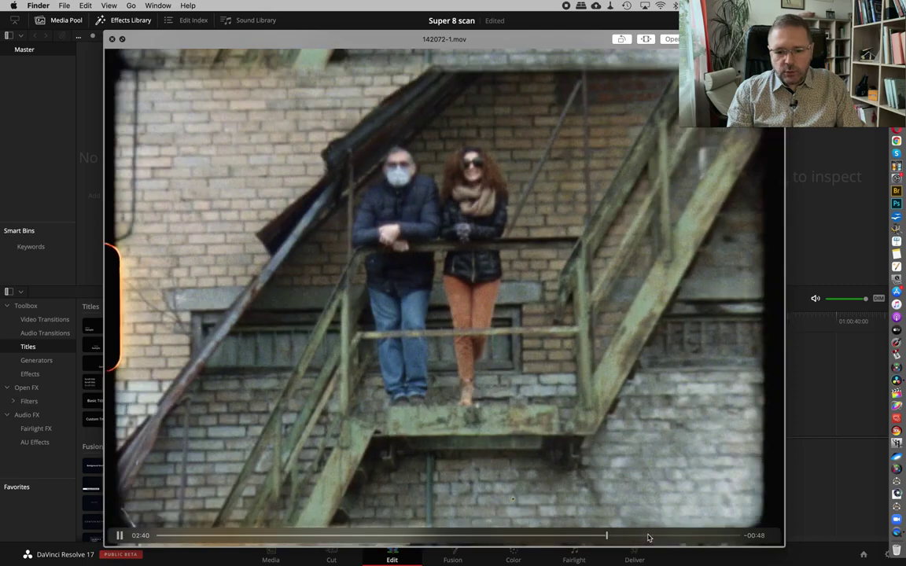
pyautogui.click(649, 536)
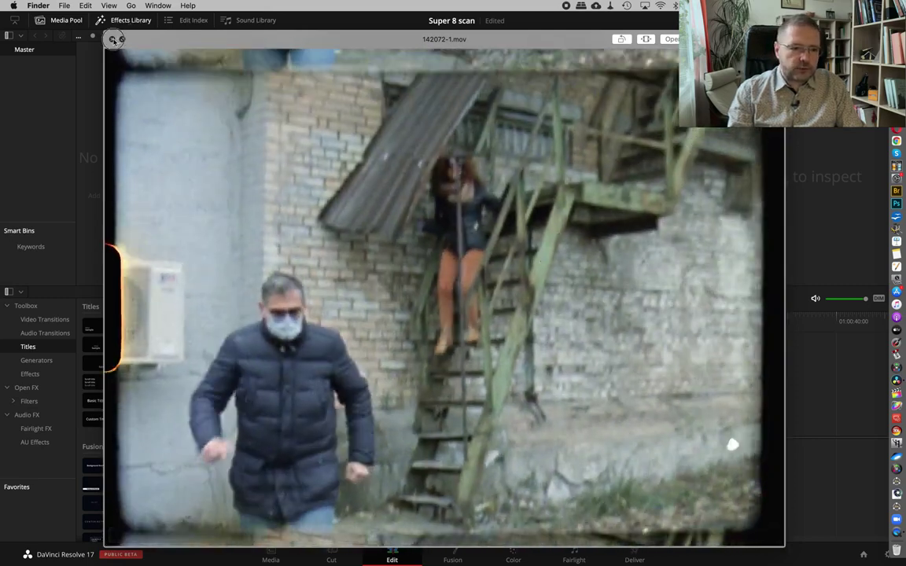
pyautogui.click(113, 39)
# Step: Drop 142072-1.mov at the timeline start and change the project frame rate to match it
pyautogui.moveTo(461, 189); pyautogui.dragTo(465, 194)
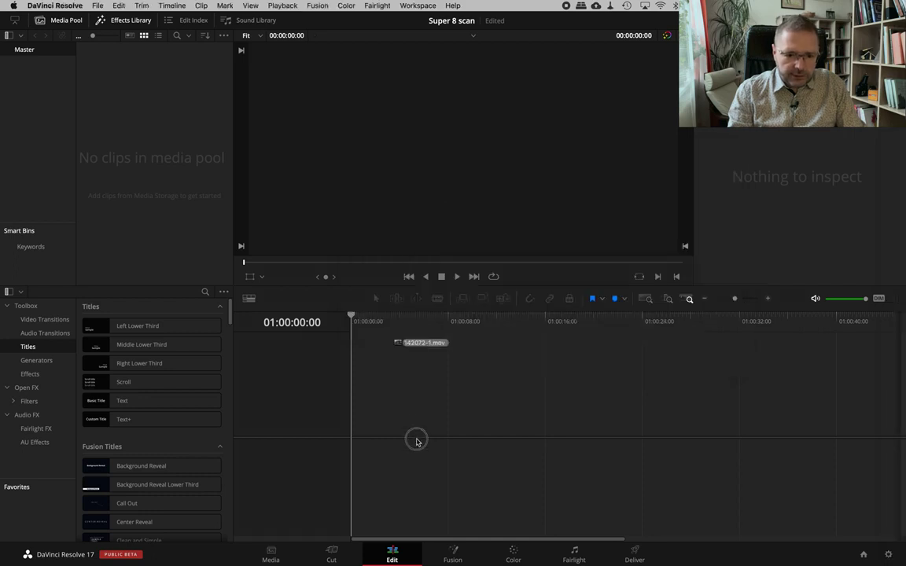
pyautogui.moveTo(465, 193); pyautogui.dragTo(354, 406)
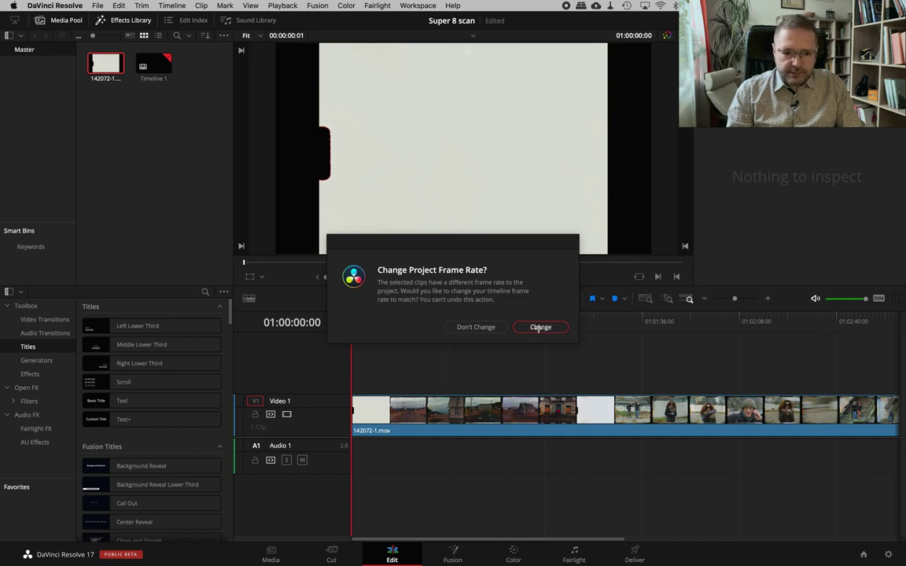
pyautogui.click(539, 329)
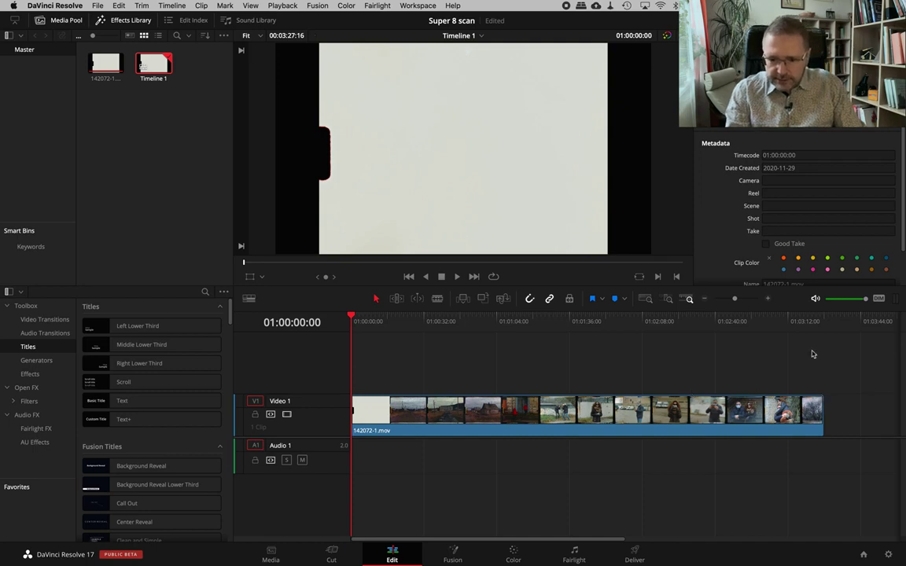
pyautogui.click(818, 322)
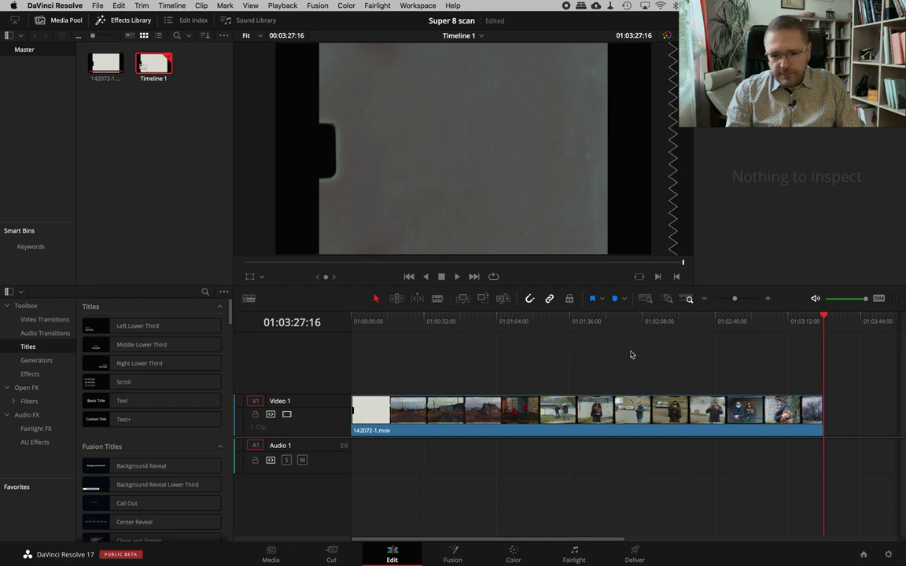
pyautogui.press('Home')
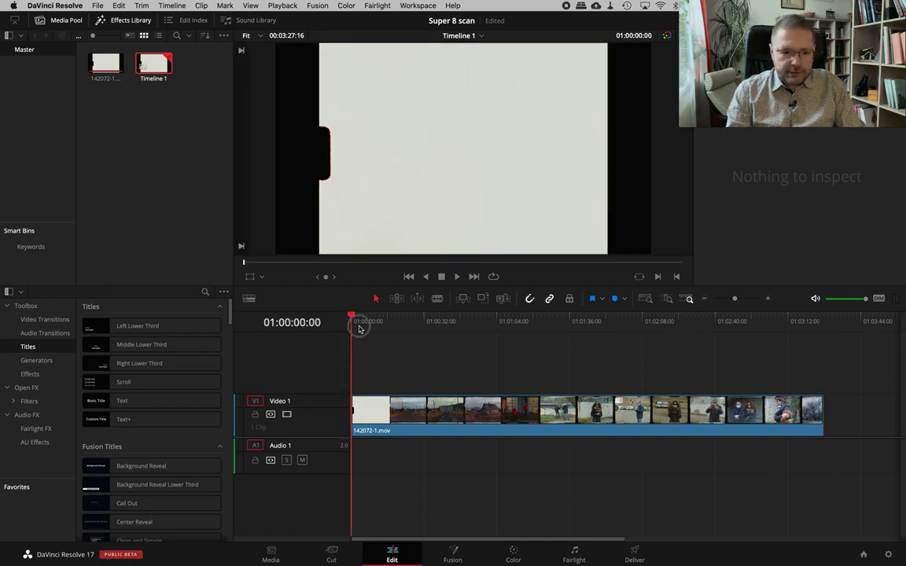
pyautogui.press('End')
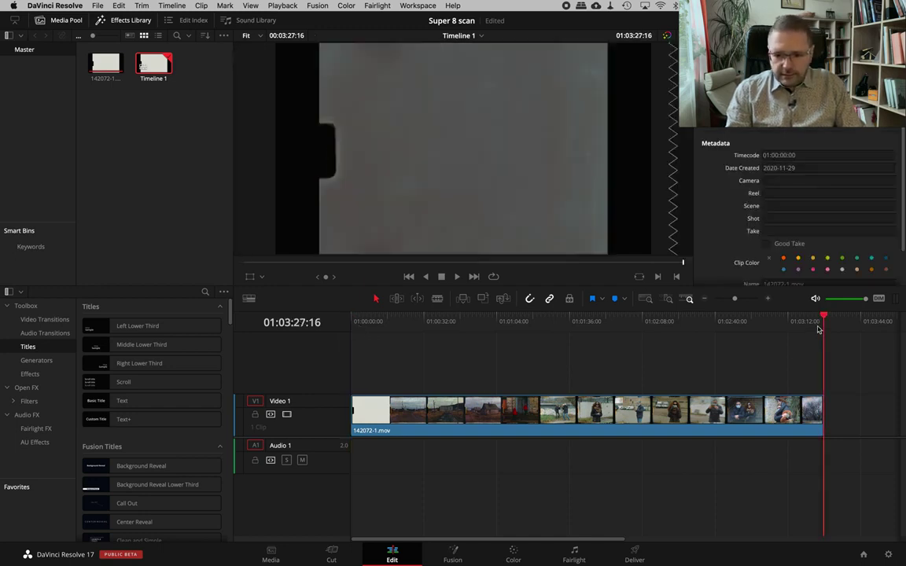
pyautogui.press('Left')
pyautogui.press('Left')
pyautogui.press('Left')
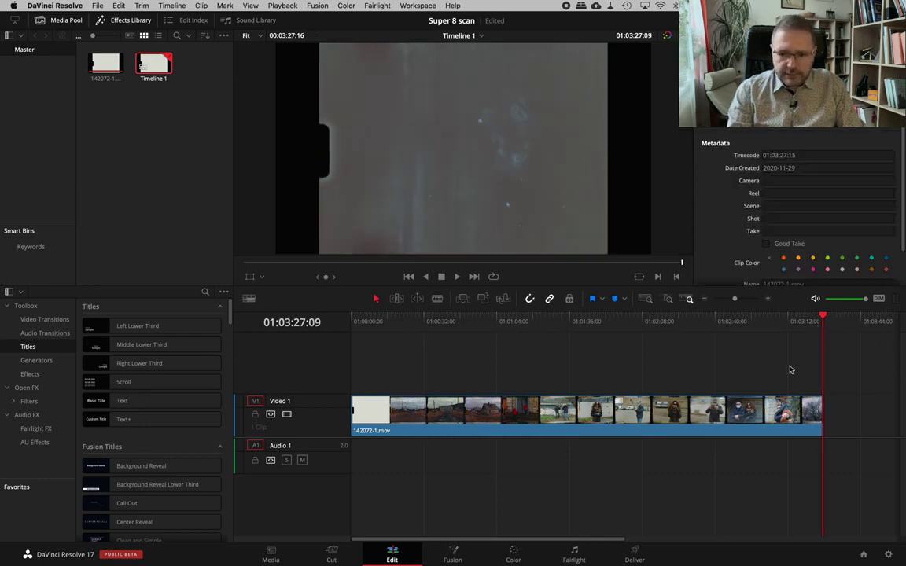
pyautogui.press('End')
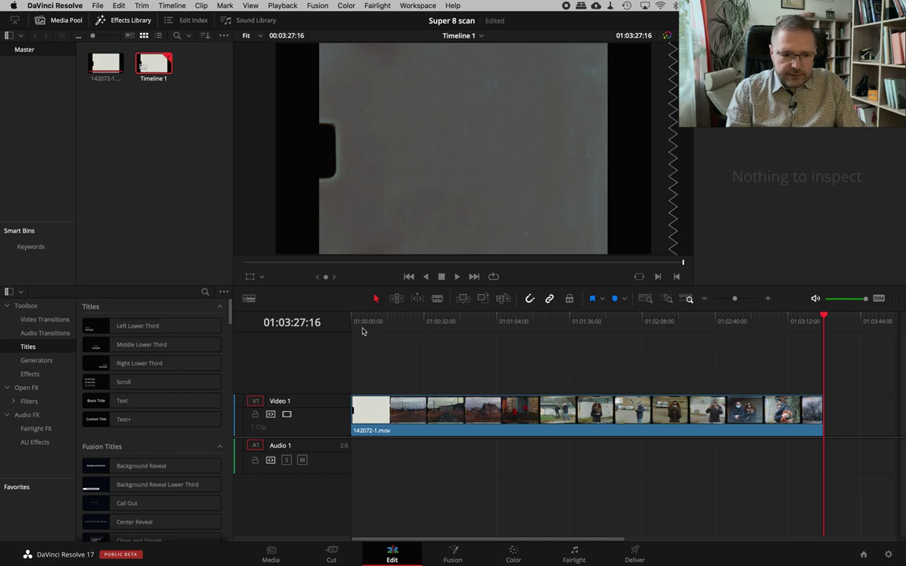
pyautogui.press('Home')
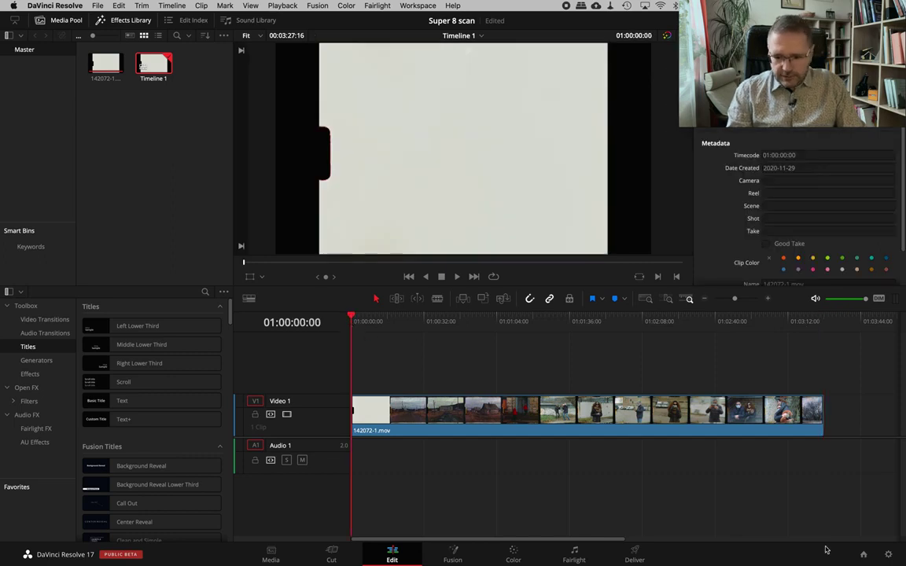
# Step: Set the Master Settings processing resolution to a custom 4096 x 3000 and save
pyautogui.click(888, 555)
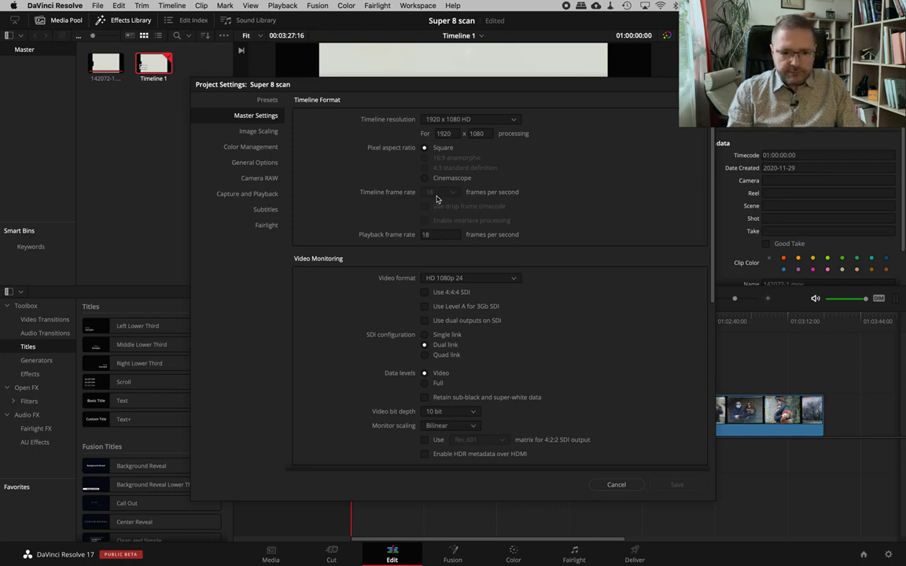
pyautogui.click(617, 485)
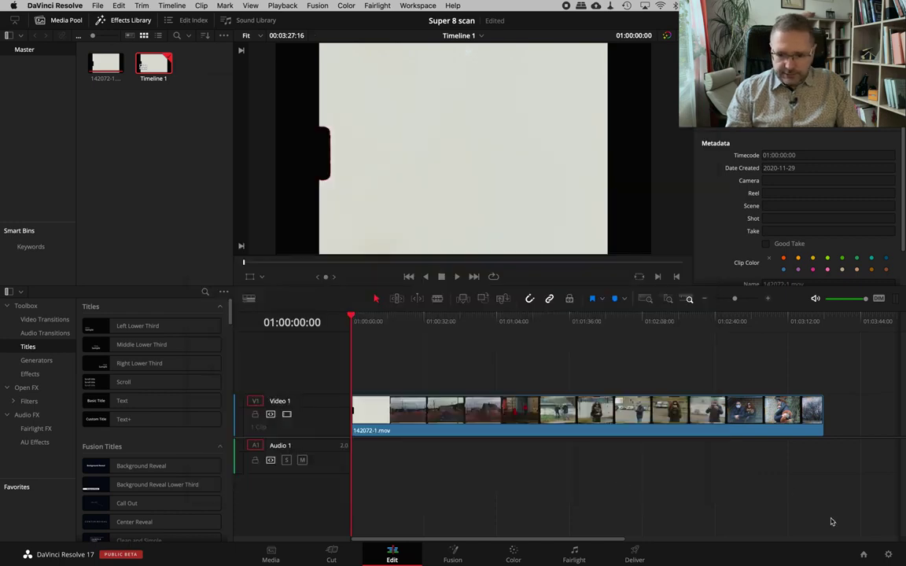
pyautogui.click(889, 556)
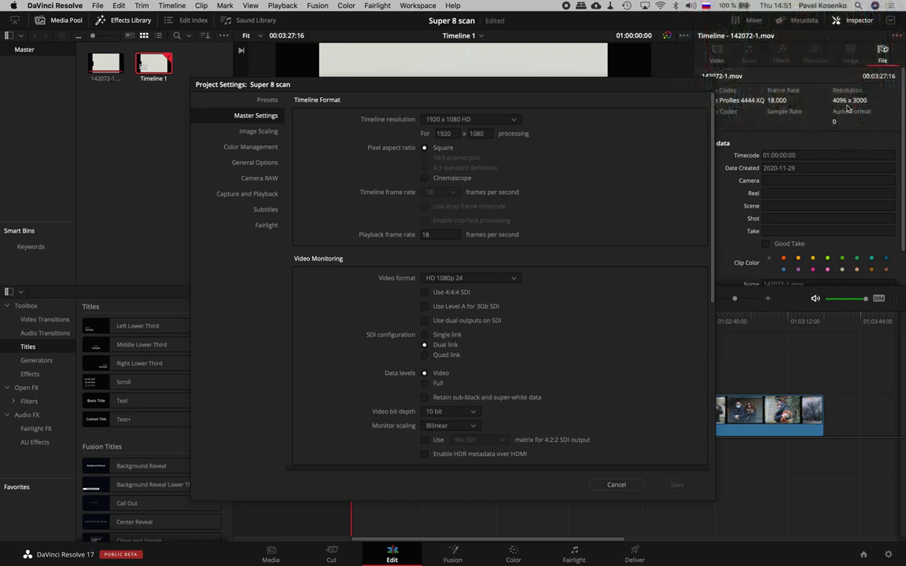
pyautogui.click(453, 134)
pyautogui.write('4096')
pyautogui.press('Tab')
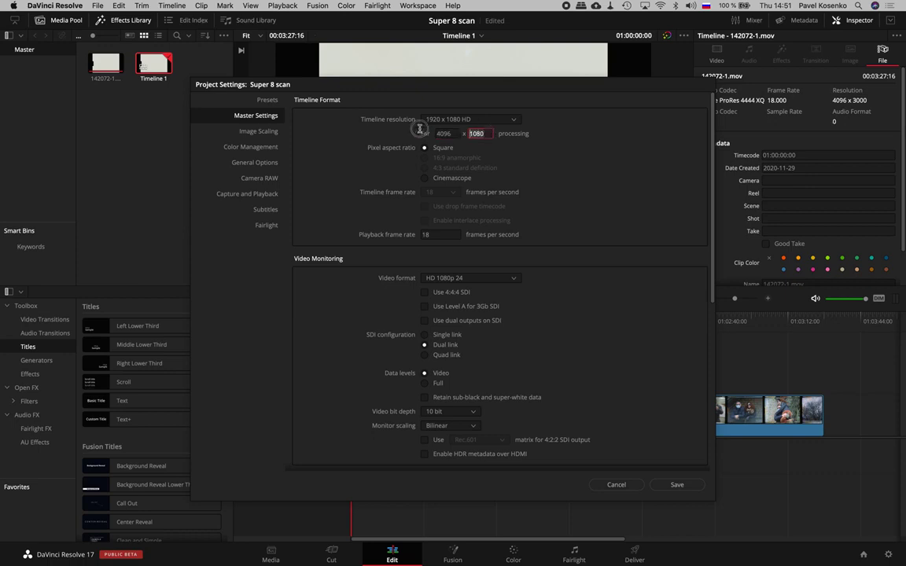
pyautogui.write('3000')
pyautogui.click(677, 484)
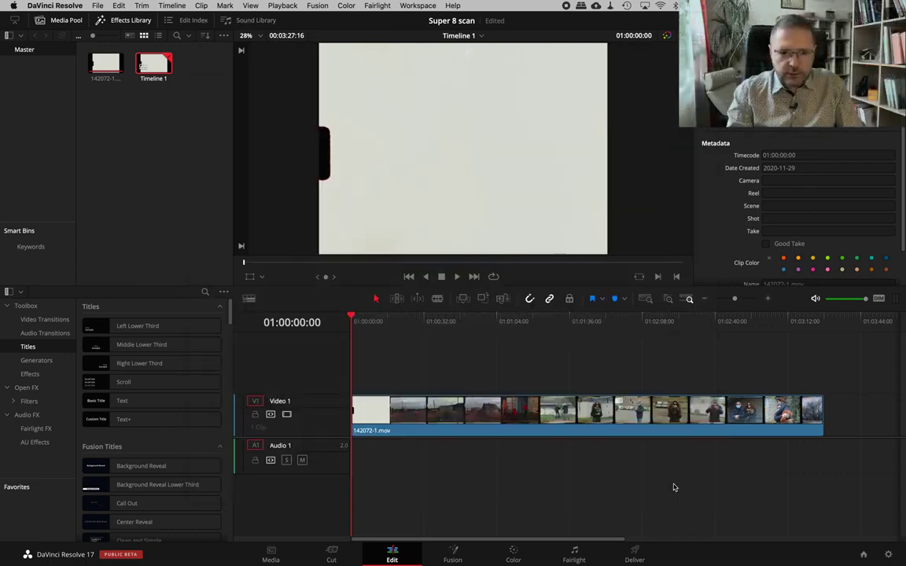
pyautogui.click(599, 323)
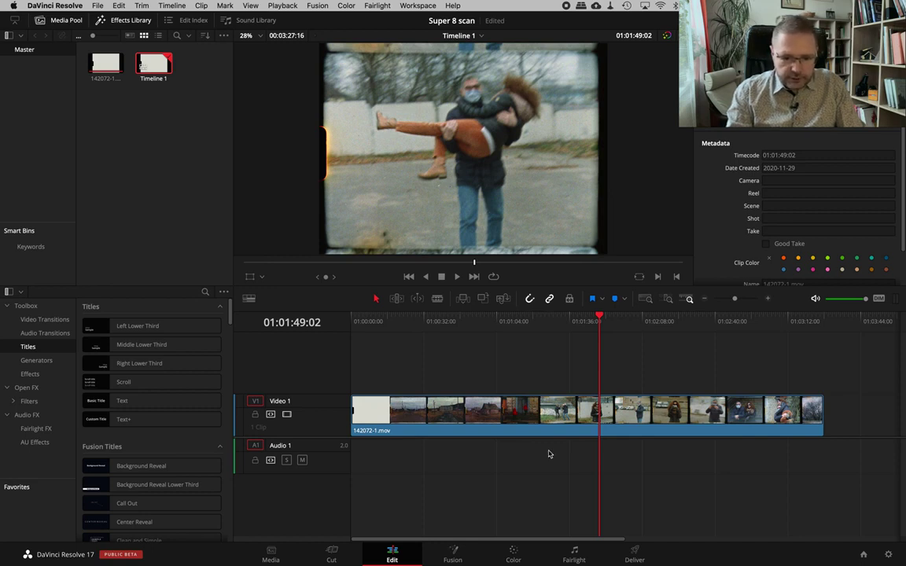
pyautogui.click(565, 321)
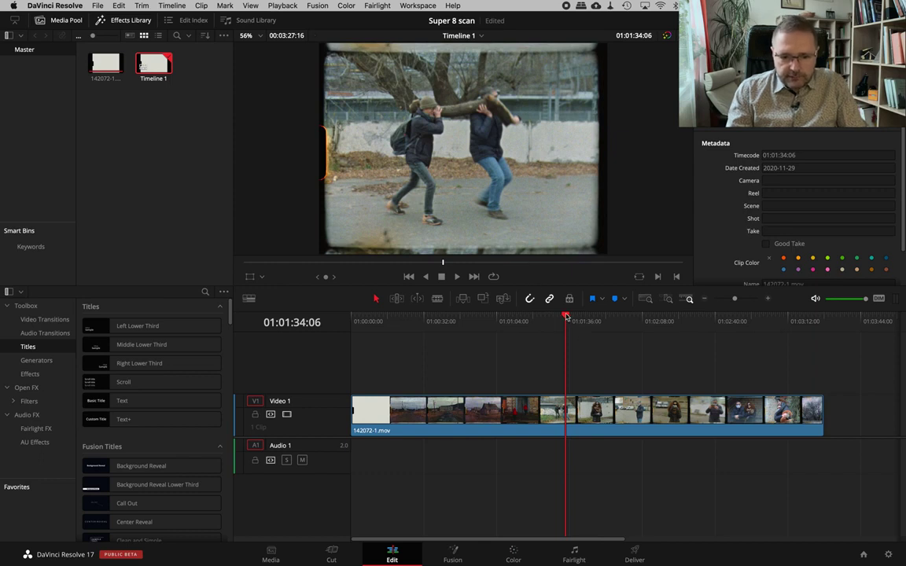
pyautogui.moveTo(566, 316); pyautogui.dragTo(567, 321)
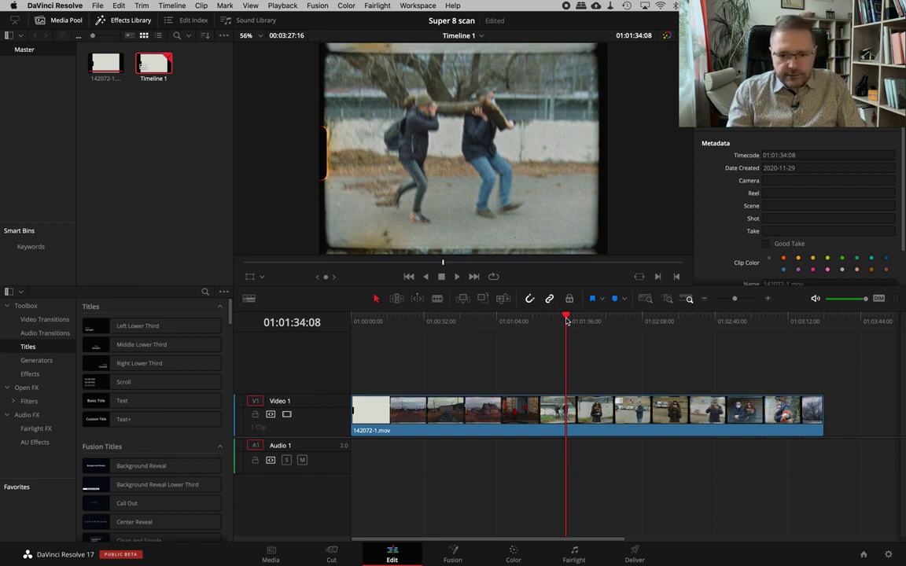
pyautogui.moveTo(567, 317)
pyautogui.mouseDown()
pyautogui.moveTo(552, 317)
pyautogui.moveTo(566, 318)
pyautogui.mouseUp()
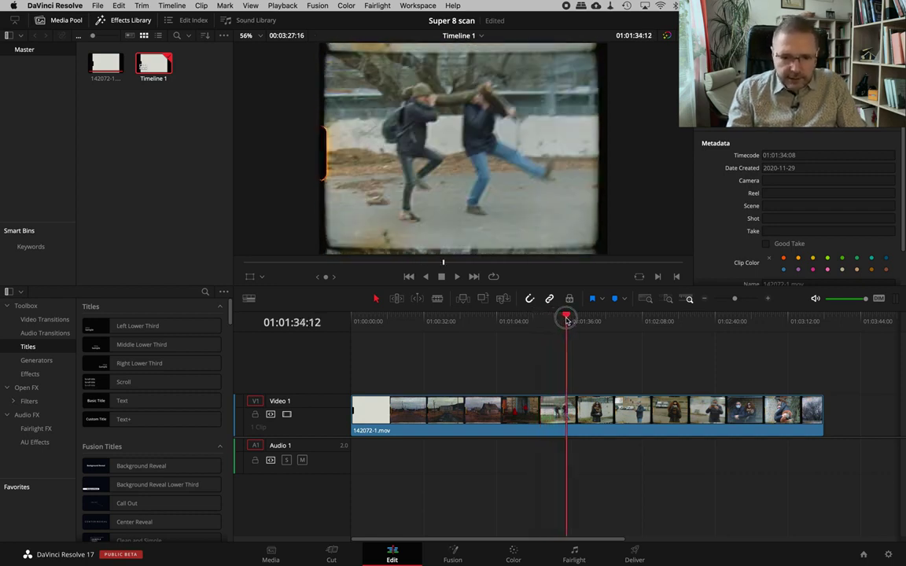
pyautogui.moveTo(566, 318); pyautogui.dragTo(566, 318)
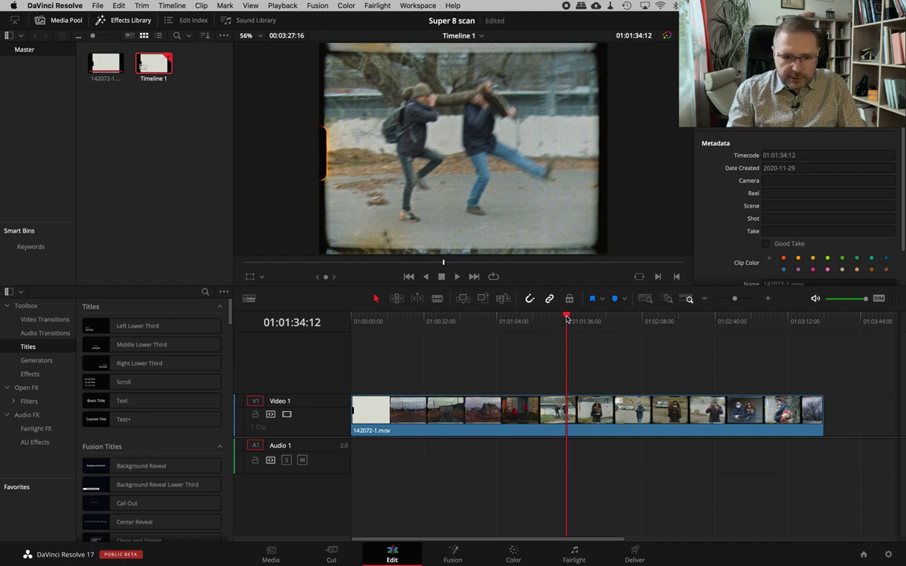
pyautogui.moveTo(566, 317); pyautogui.dragTo(560, 318)
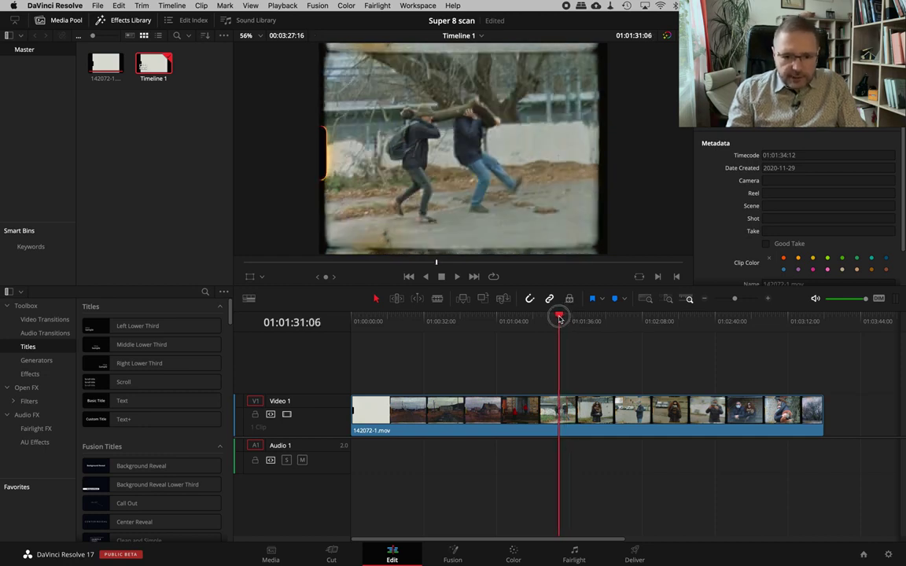
pyautogui.moveTo(559, 317); pyautogui.dragTo(543, 320)
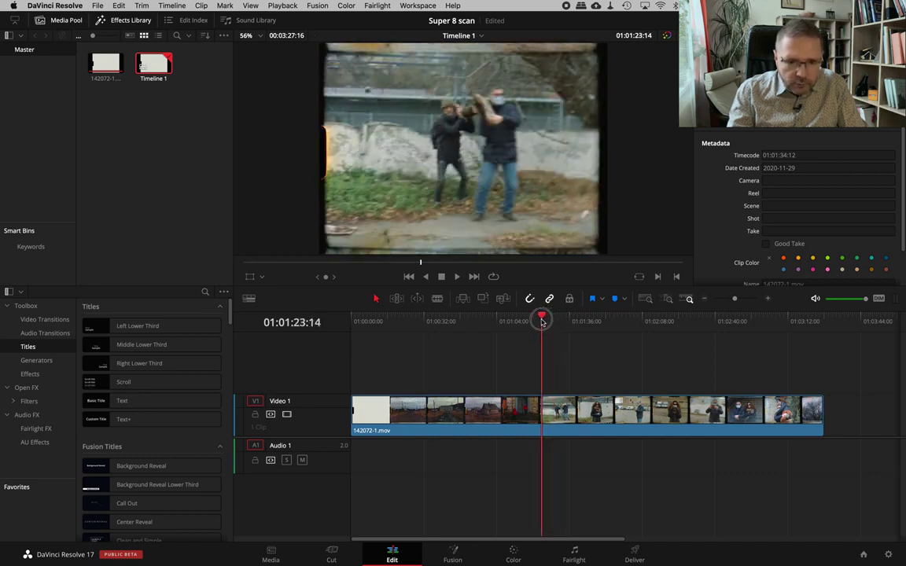
pyautogui.moveTo(543, 321); pyautogui.dragTo(536, 322)
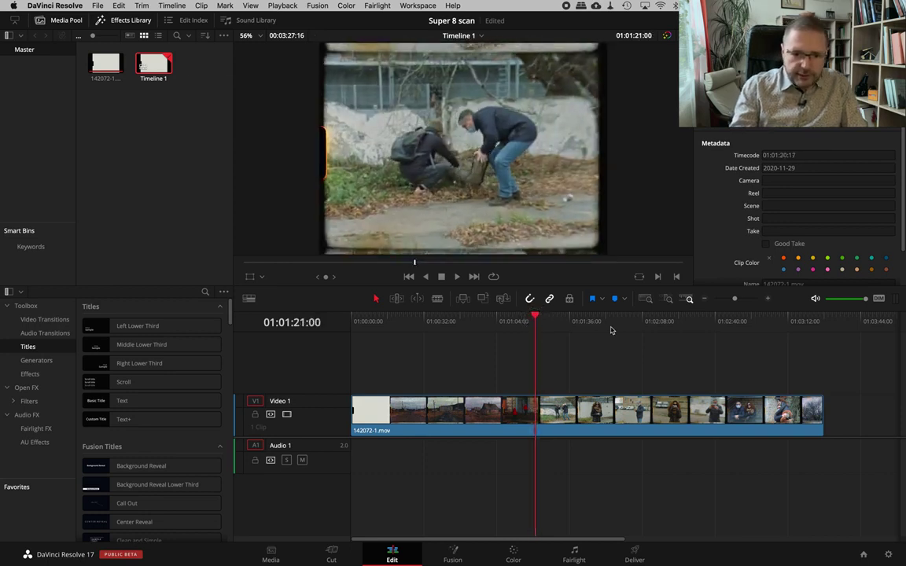
# Step: Blade the clip at the first real frame, delete the white leader, and slide the footage to the start
pyautogui.press('Left')
pyautogui.press('Left')
pyautogui.press('Left')
pyautogui.press('Left')
pyautogui.press('Left')
pyautogui.press('Left')
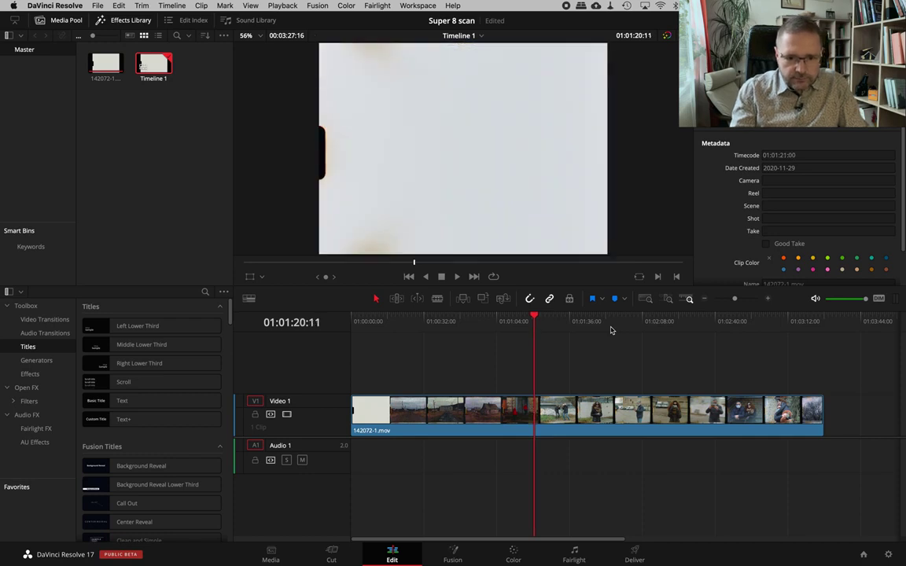
pyautogui.press('Right')
pyautogui.press('Right')
pyautogui.press('Right')
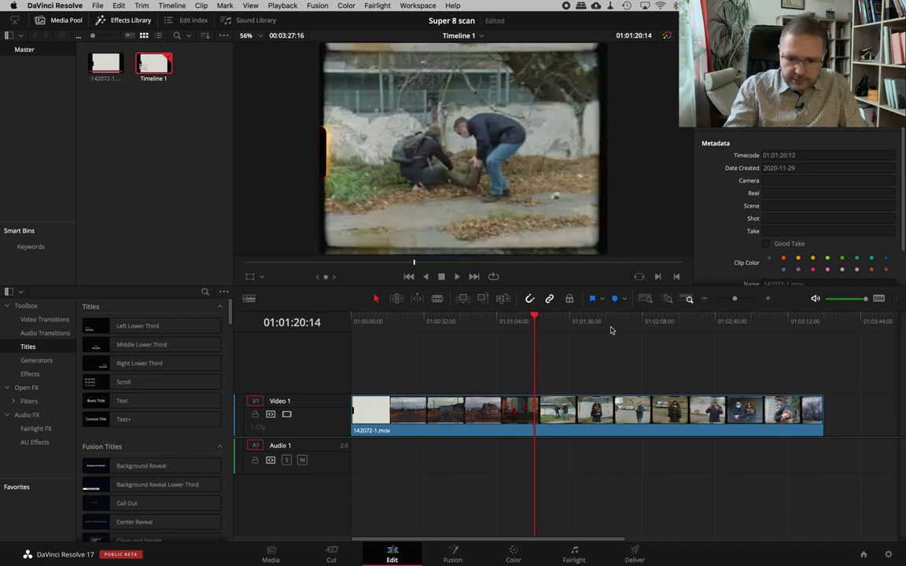
pyautogui.click(551, 415)
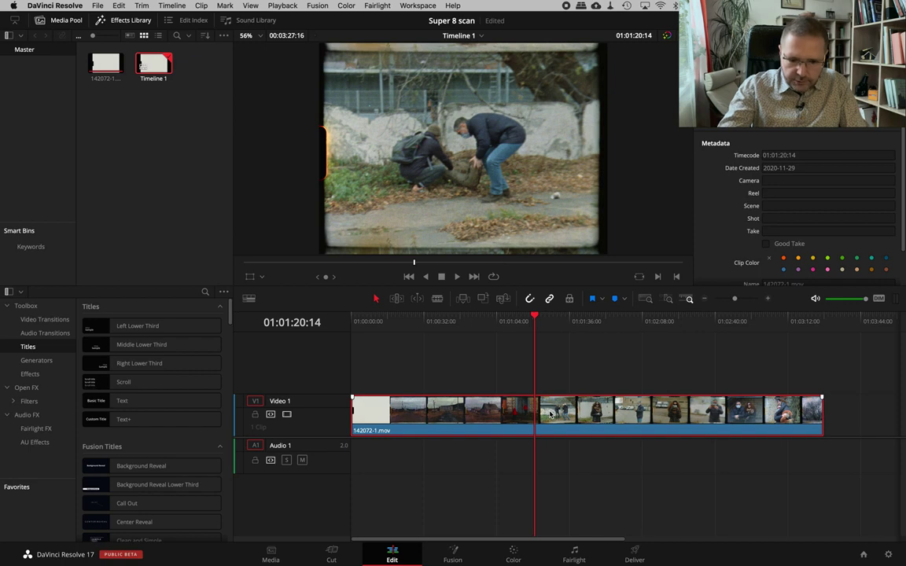
pyautogui.press('super+b')
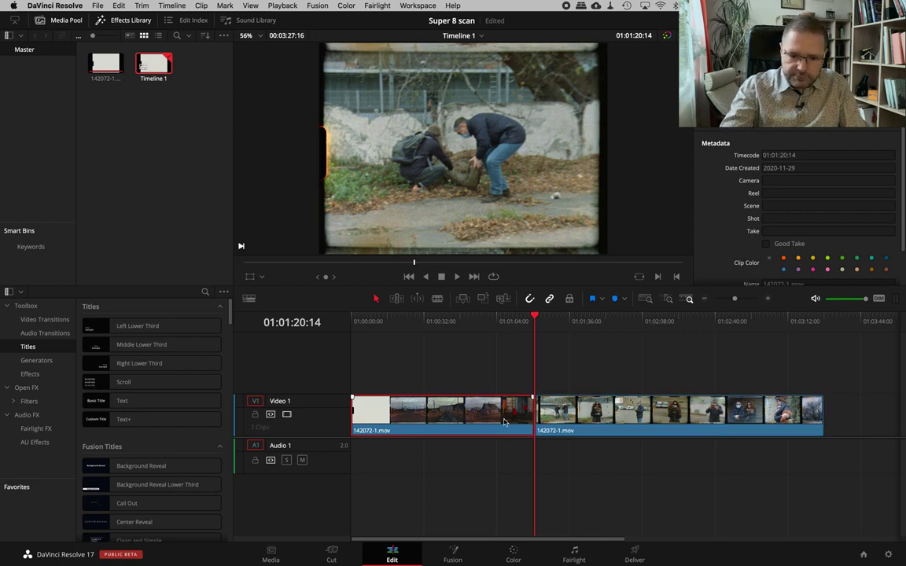
pyautogui.press('BackSpace')
pyautogui.moveTo(639, 414); pyautogui.dragTo(454, 414)
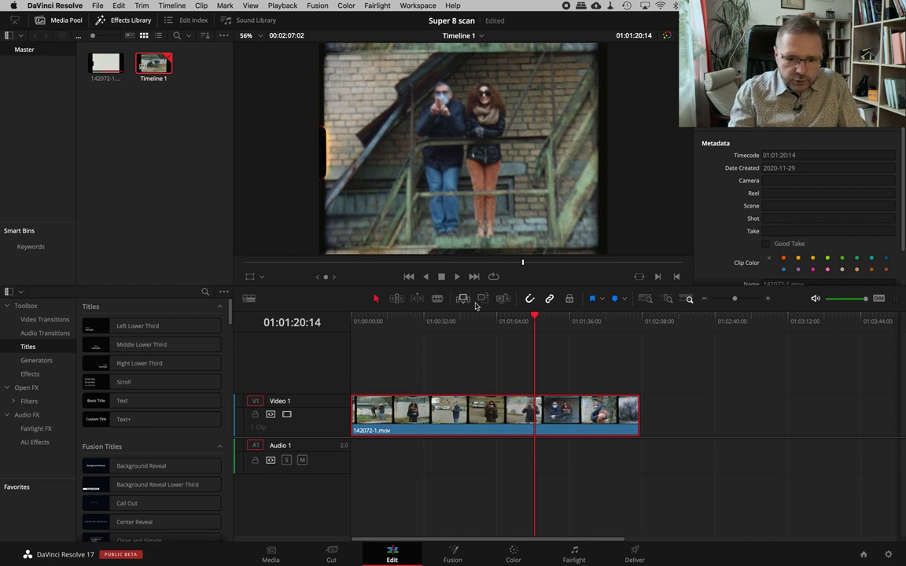
pyautogui.moveTo(537, 317); pyautogui.dragTo(630, 323)
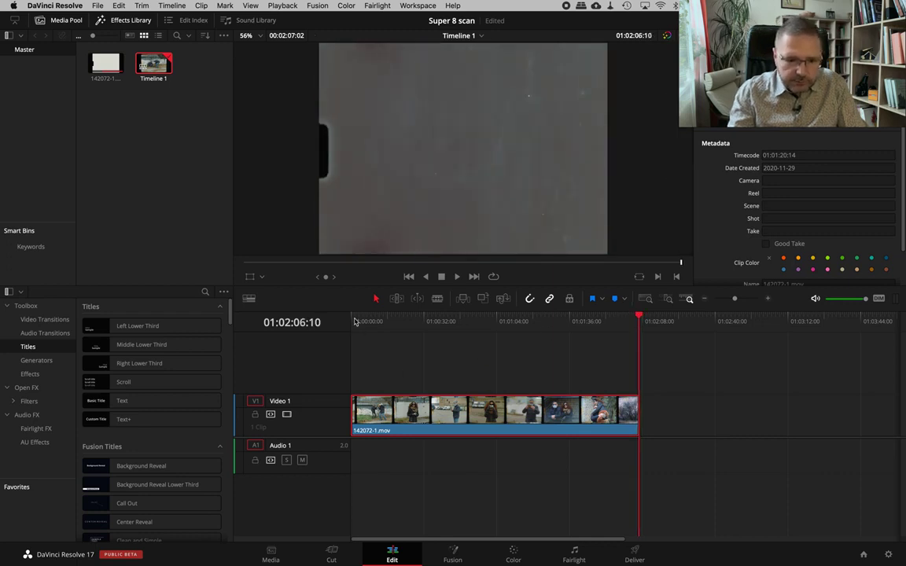
# Step: Locate the first shot change near 01:00:14:17 and split the footage there
pyautogui.click(355, 322)
pyautogui.hotkey('shift', 'z')
pyautogui.press('space')
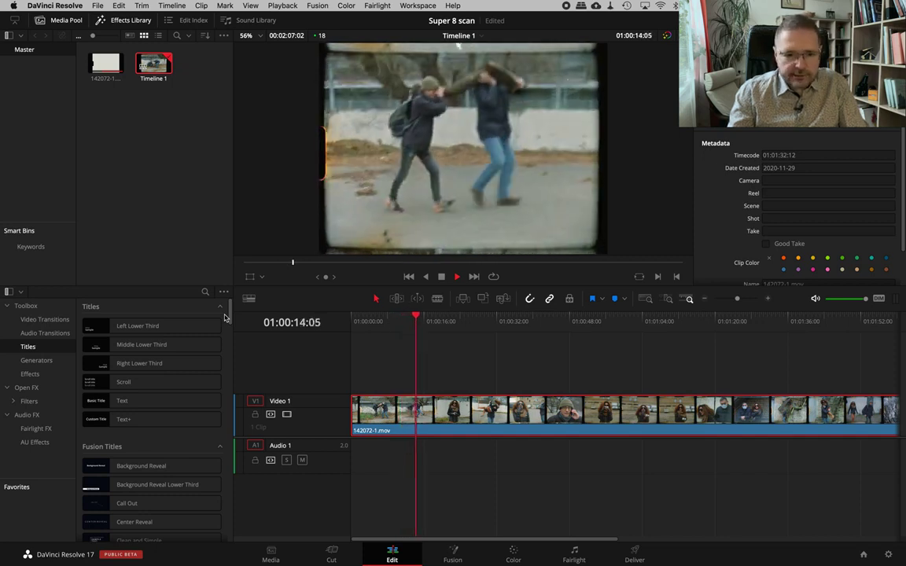
pyautogui.press('space')
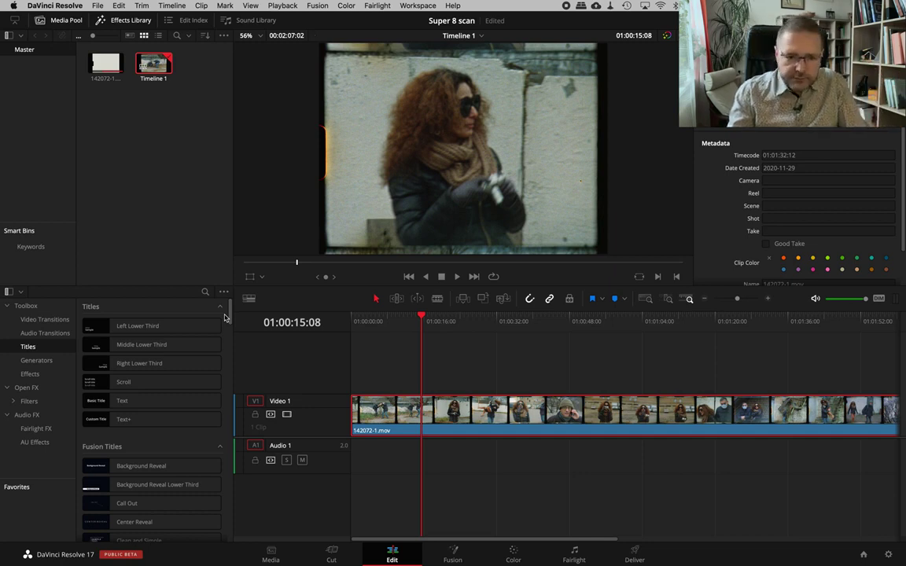
pyautogui.press('Left')
pyautogui.press('Left')
pyautogui.press('Left')
pyautogui.press('Left')
pyautogui.press('Left')
pyautogui.press('Left')
pyautogui.press('Left')
pyautogui.press('Left')
pyautogui.press('Left')
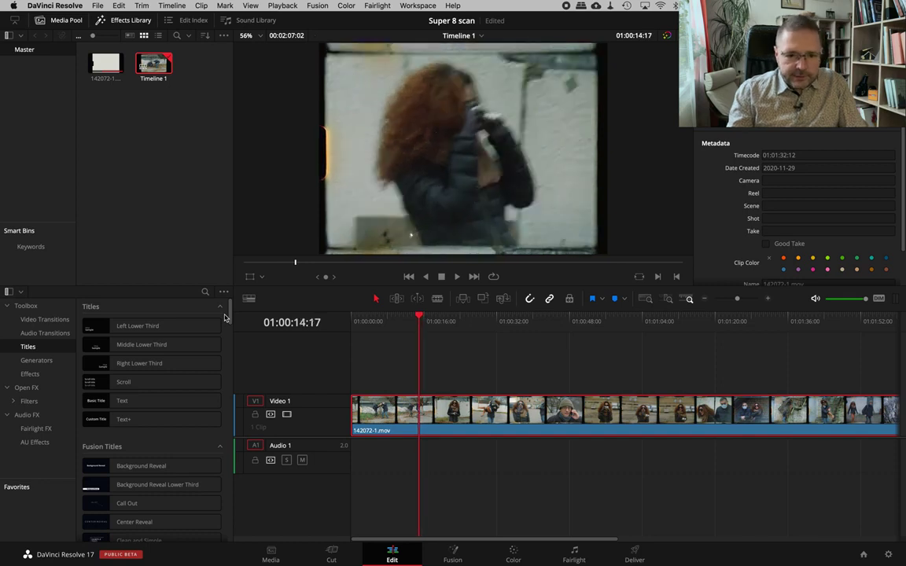
pyautogui.press('Left')
pyautogui.press('Left')
pyautogui.press('Right')
pyautogui.press('Right')
pyautogui.press('Left')
pyautogui.press('Right')
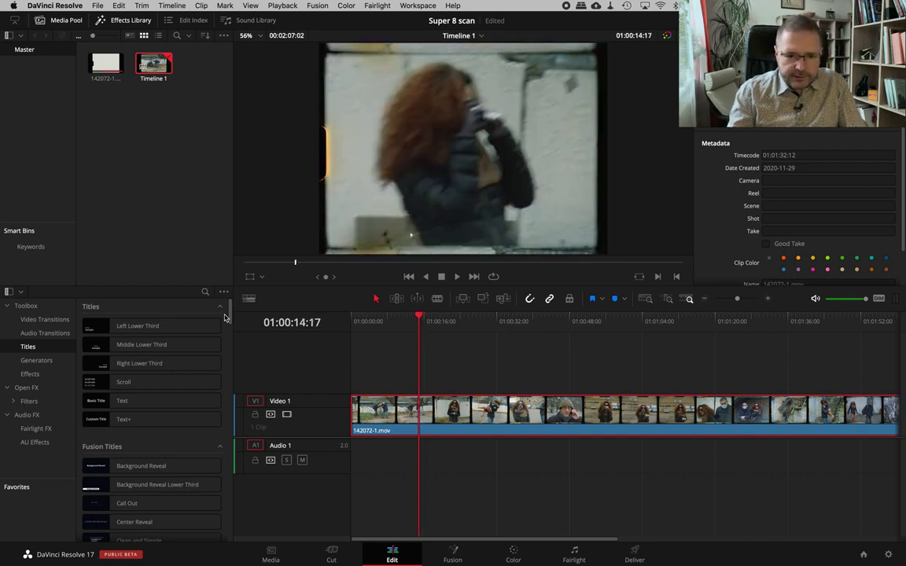
pyautogui.press('super+b')
pyautogui.press('space')
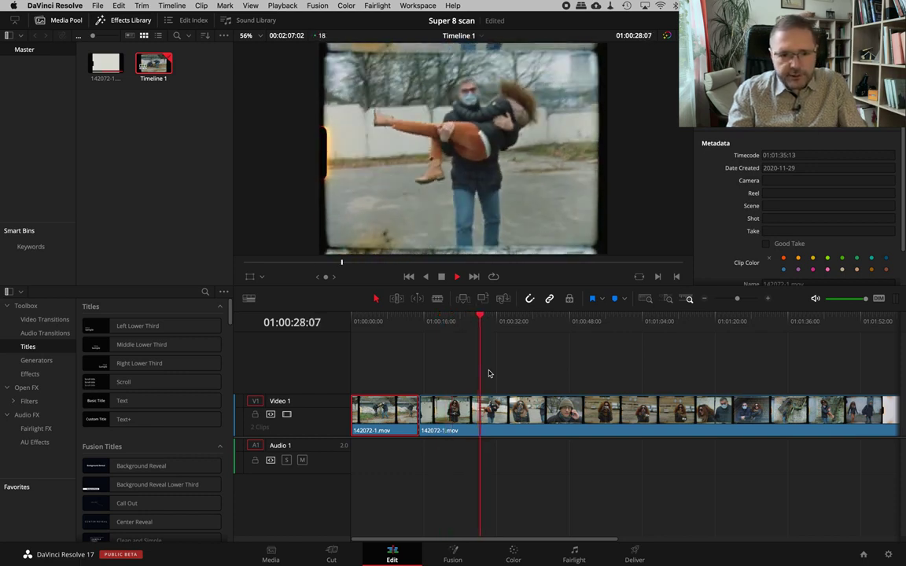
# Step: Split the footage at the next shot change and play from the cut to check it
pyautogui.press('space')
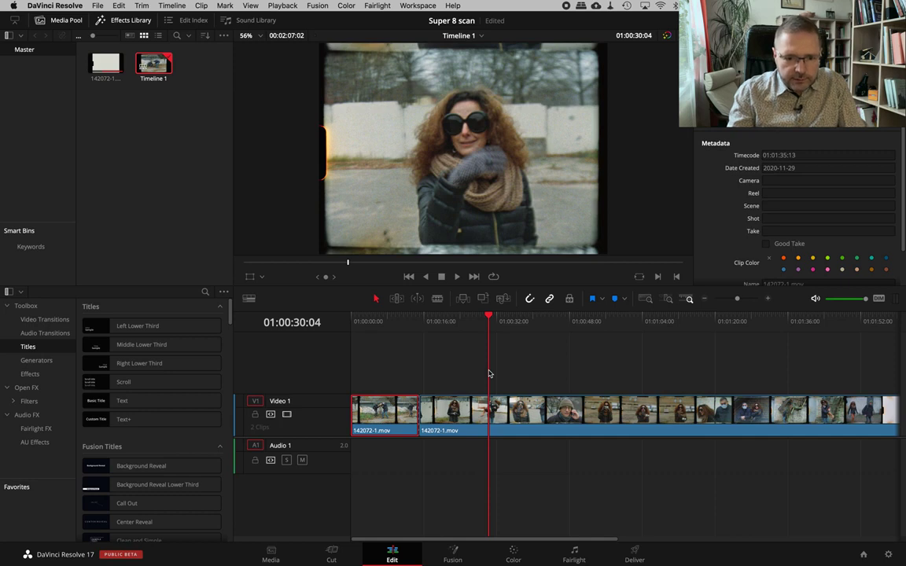
pyautogui.press('Left')
pyautogui.press('Left')
pyautogui.press('Left')
pyautogui.press('Left')
pyautogui.press('Left')
pyautogui.press('Left')
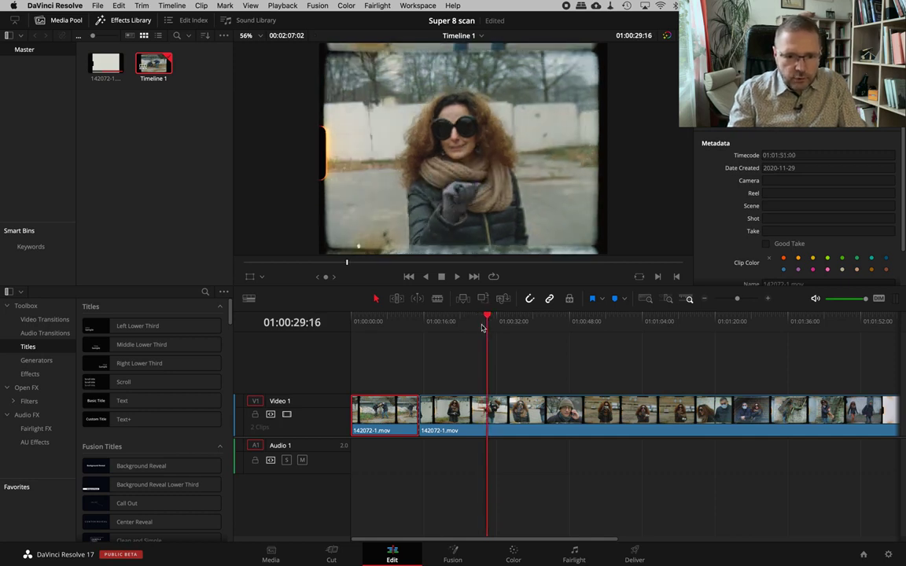
pyautogui.hotkey('ctrl', 'b')
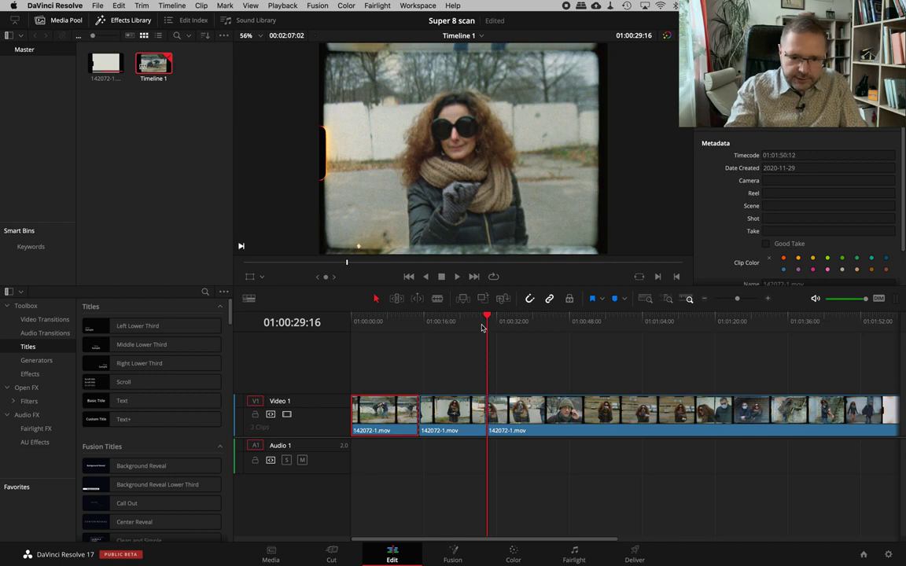
pyautogui.press('space')
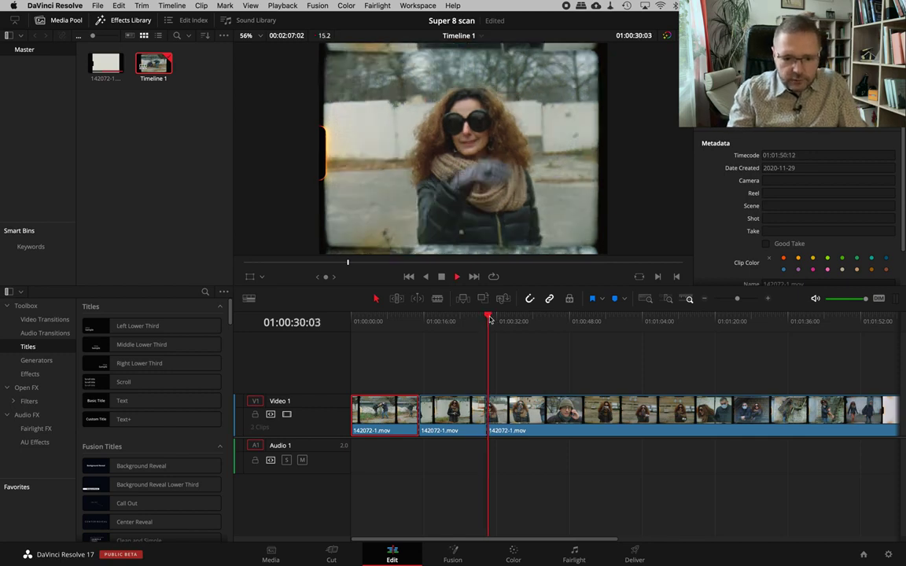
pyautogui.click(493, 318)
pyautogui.moveTo(494, 317); pyautogui.dragTo(531, 322)
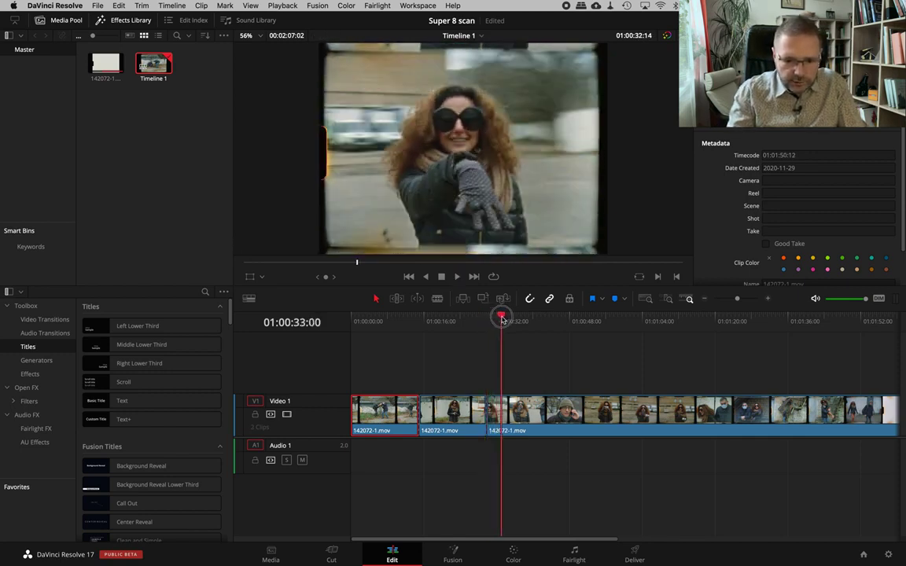
# Step: Split at the shot change near 01:01:10, delete the tiny leftover sliver, and close the gap
pyautogui.click(705, 300)
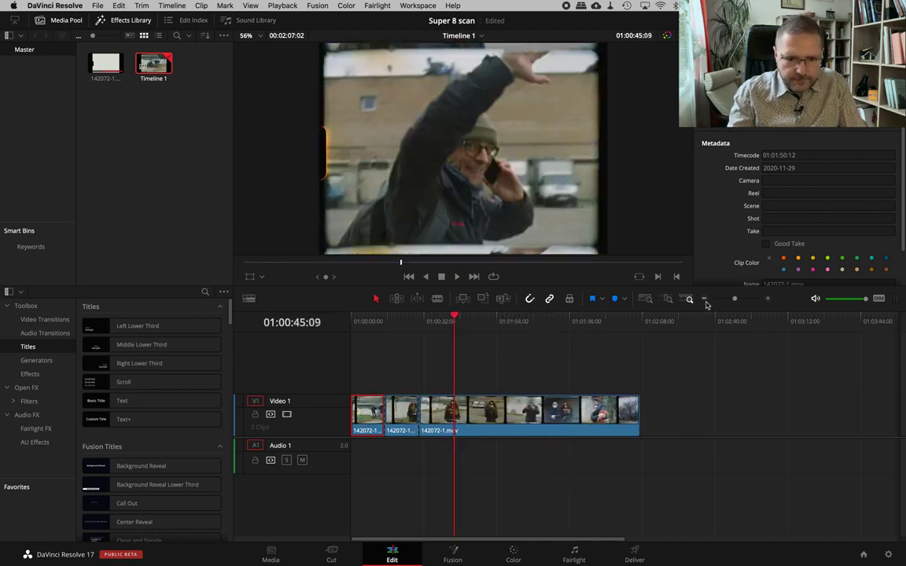
pyautogui.moveTo(503, 322); pyautogui.dragTo(512, 330)
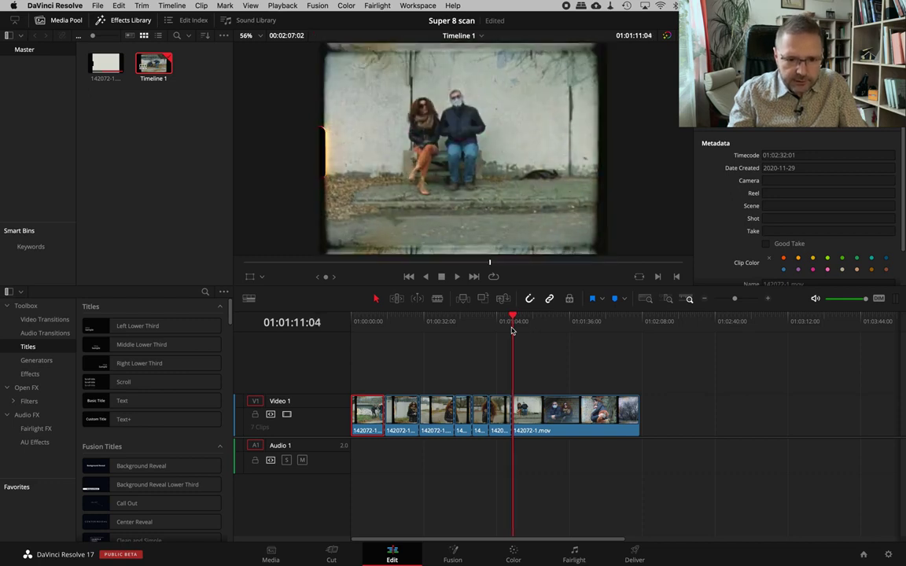
pyautogui.hotkey('ctrl', 'b')
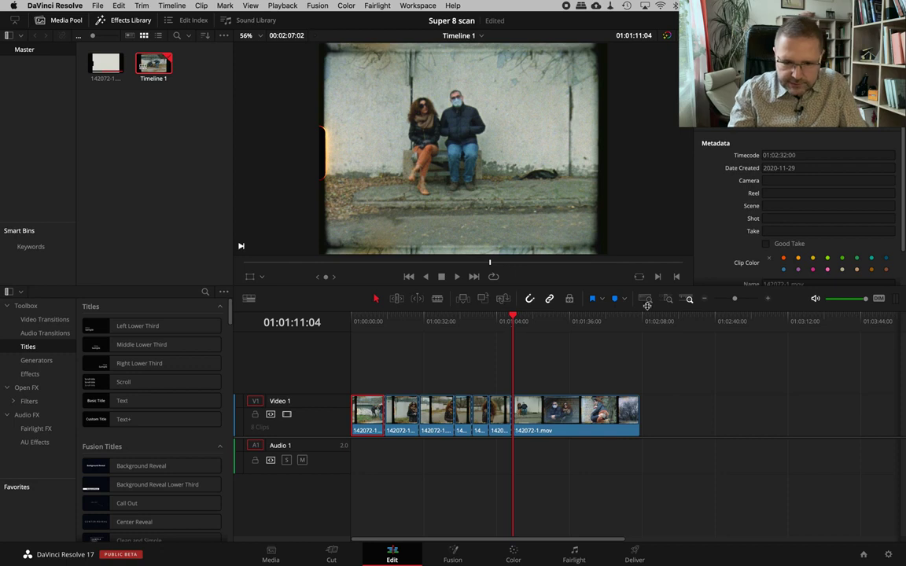
pyautogui.click(769, 300)
pyautogui.click(769, 300)
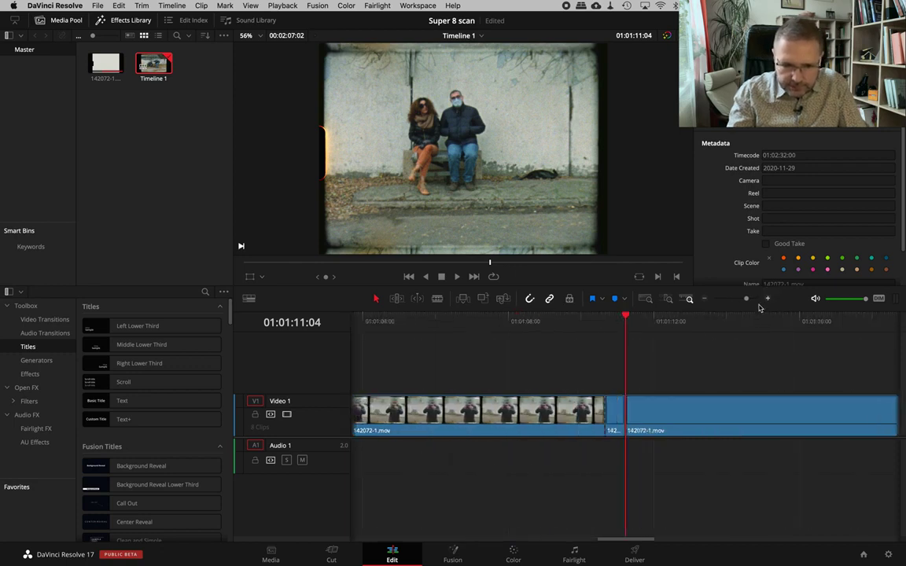
pyautogui.click(619, 416)
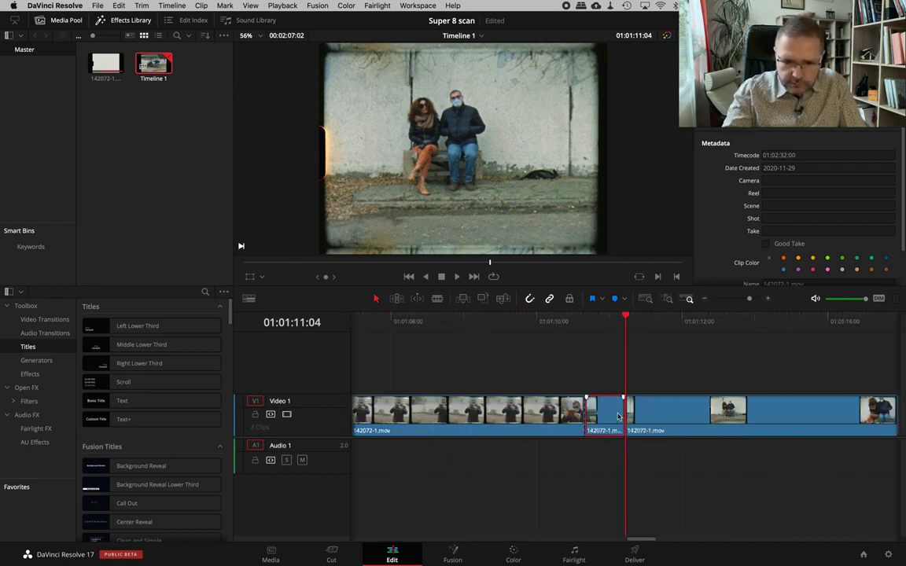
pyautogui.press('Delete')
pyautogui.moveTo(685, 417); pyautogui.dragTo(642, 417)
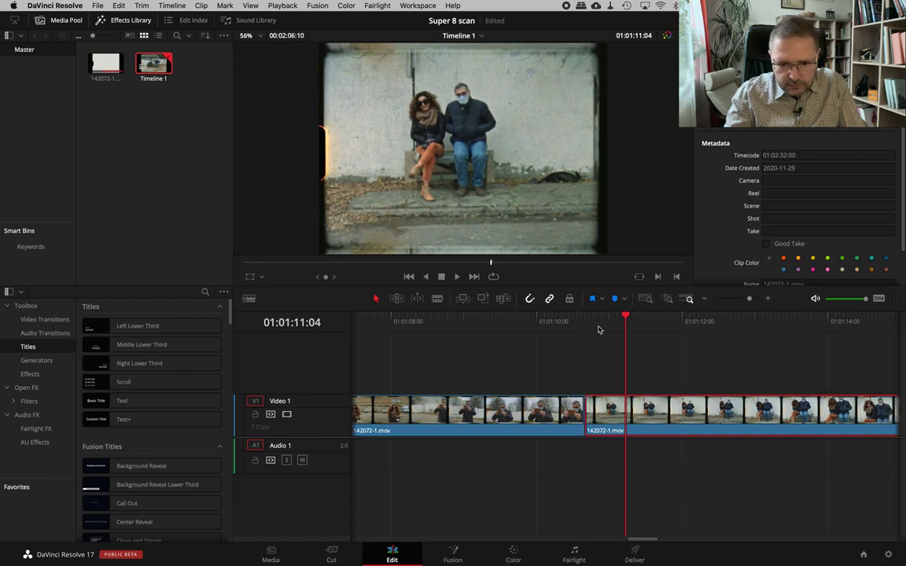
pyautogui.click(592, 326)
pyautogui.click(705, 300)
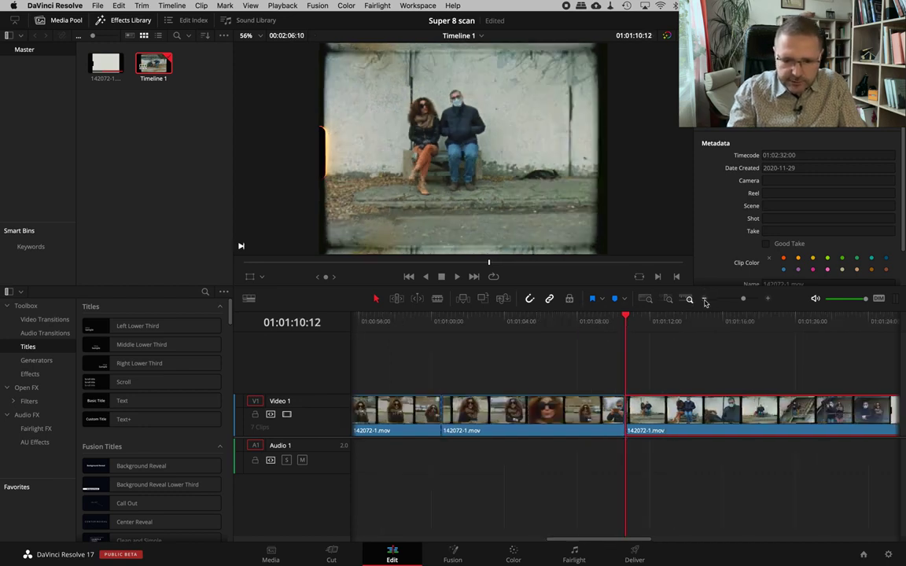
pyautogui.click(704, 299)
pyautogui.click(704, 300)
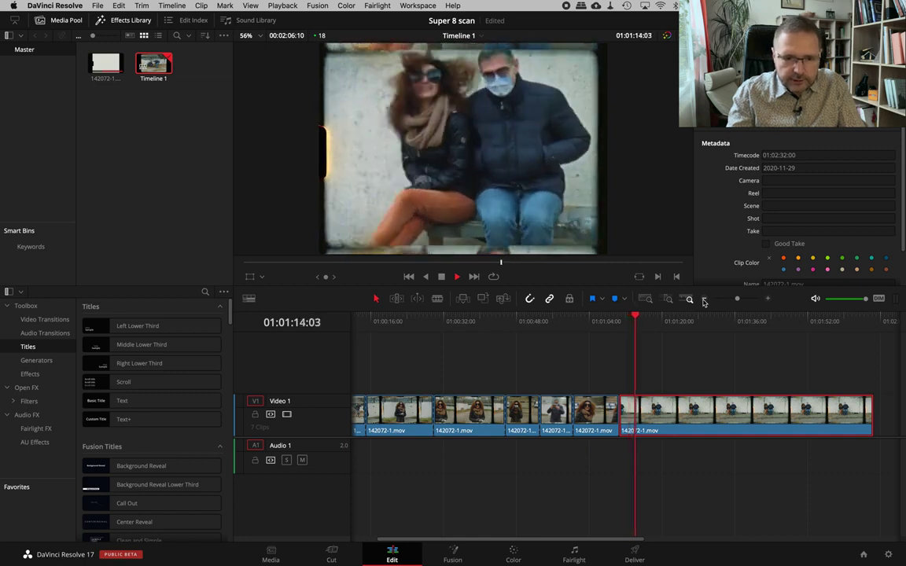
# Step: Play through the split clips to review the cuts, then select the third clip
pyautogui.press('space')
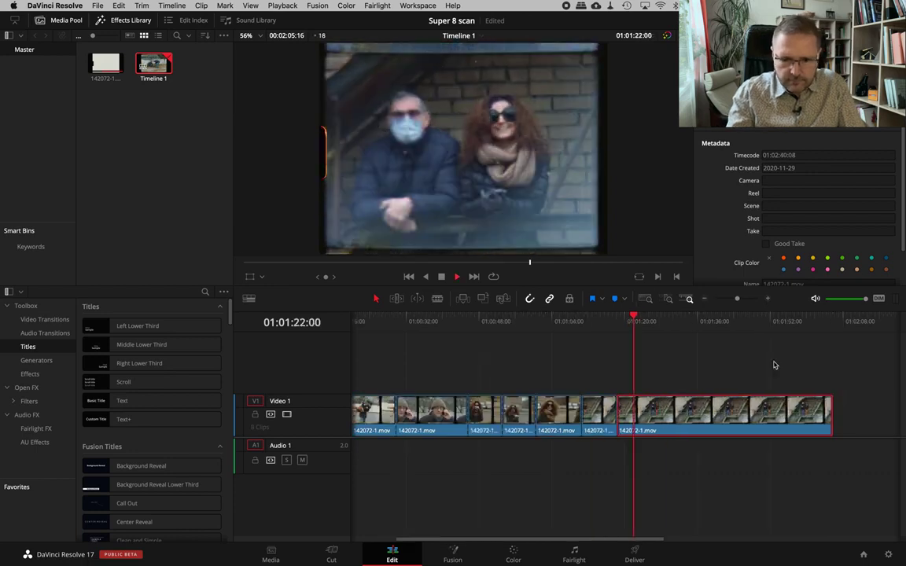
pyautogui.scroll(-10, 774, 365)
pyautogui.scroll(-5, 747, 346)
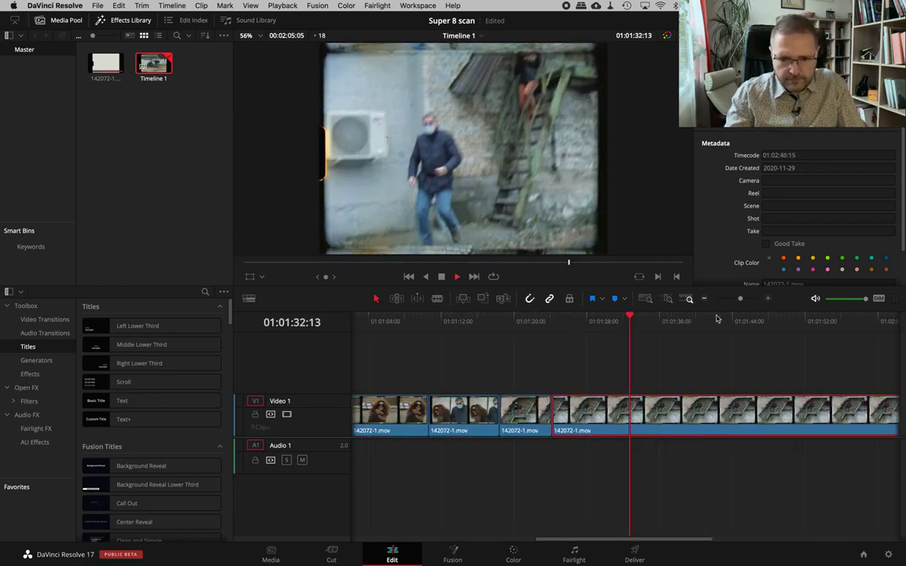
pyautogui.scroll(-5, 731, 334)
pyautogui.scroll(-5, 731, 334)
pyautogui.press('space')
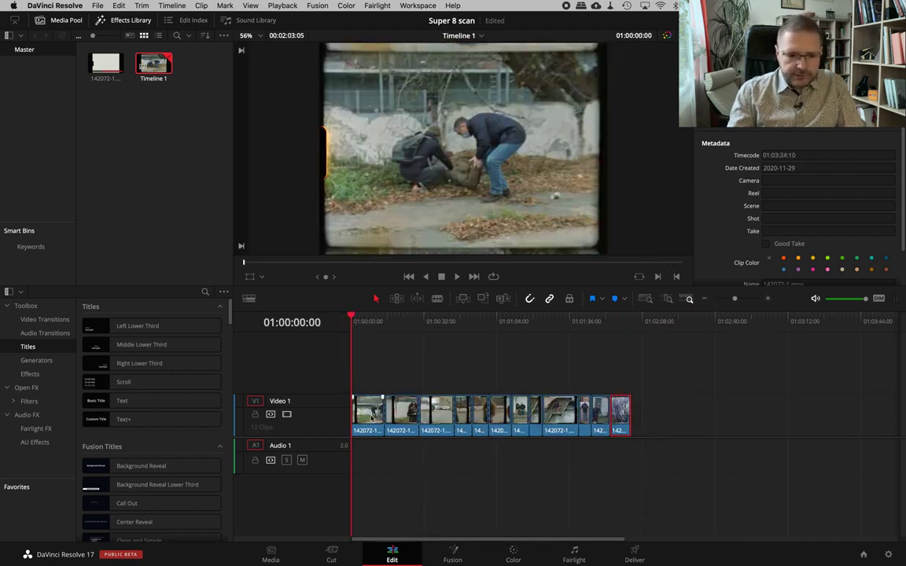
pyautogui.click(437, 412)
# Step: On the Color page, step forward through the clip thumbnails to the last clip, 12
pyautogui.click(512, 555)
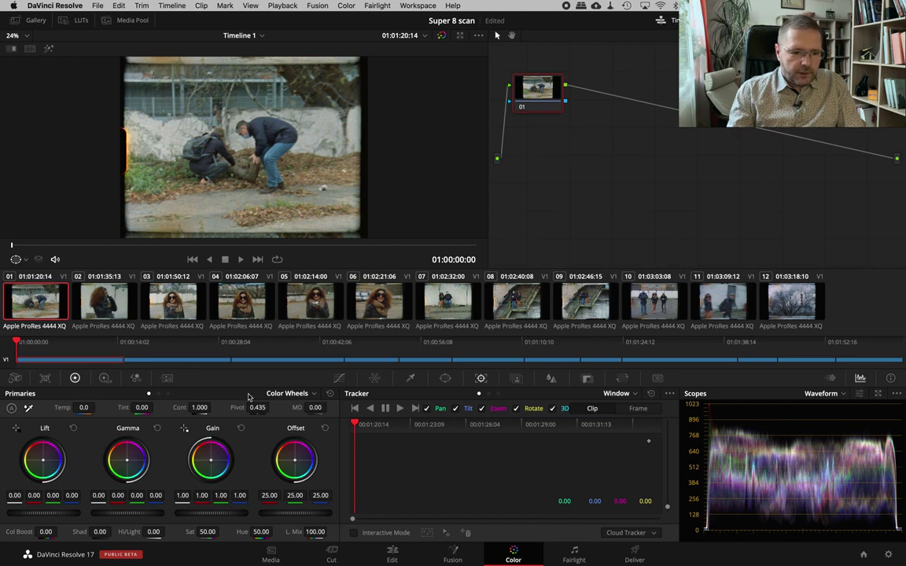
pyautogui.click(118, 307)
pyautogui.click(173, 305)
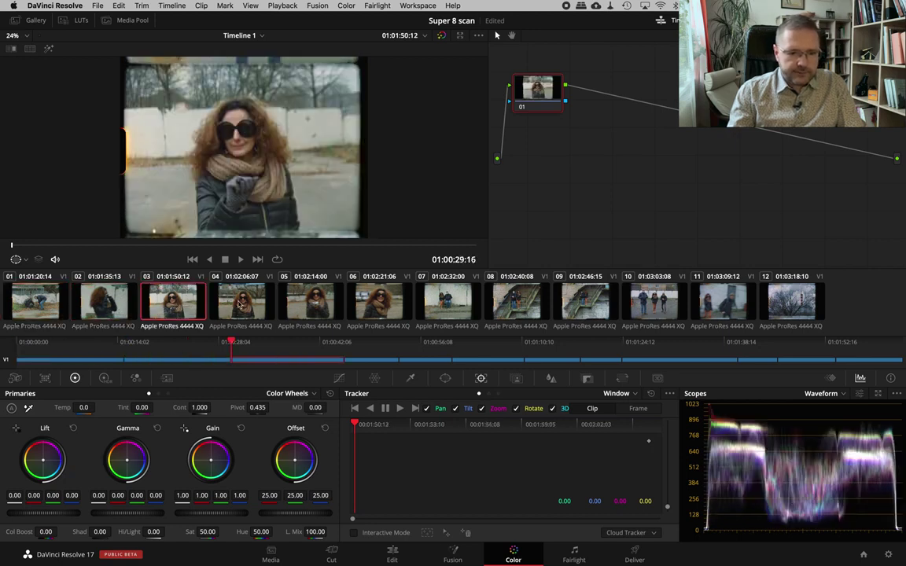
pyautogui.click(228, 305)
pyautogui.click(308, 305)
pyautogui.click(377, 305)
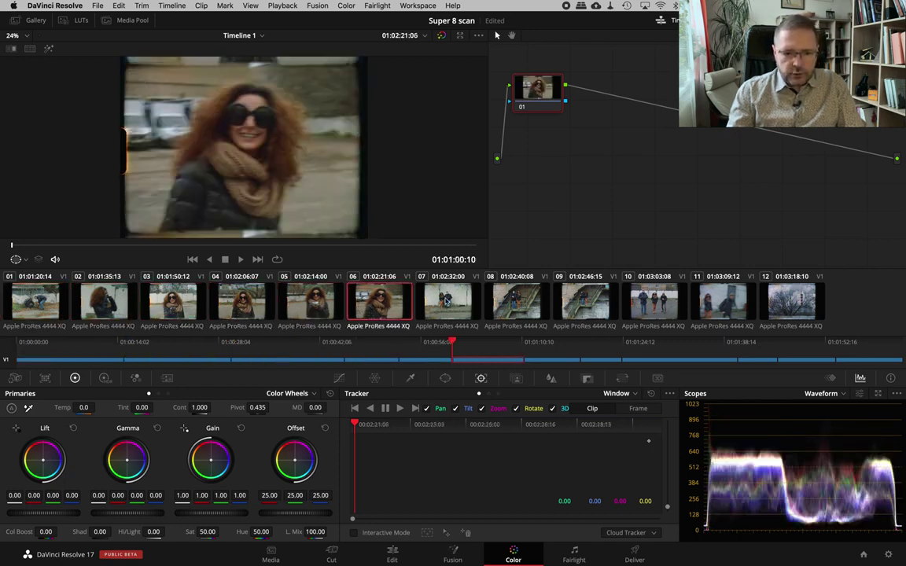
pyautogui.click(447, 305)
pyautogui.click(528, 302)
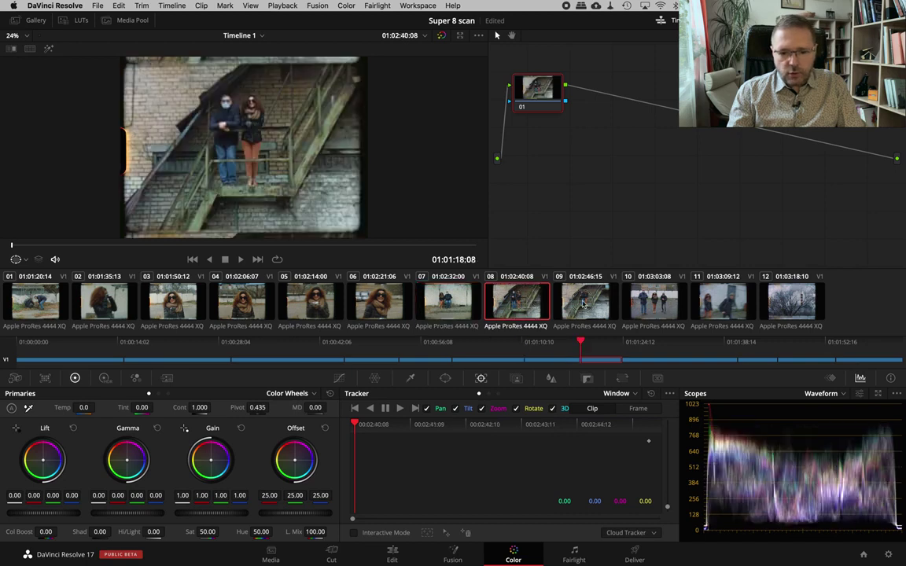
pyautogui.click(583, 303)
pyautogui.click(653, 303)
pyautogui.click(722, 303)
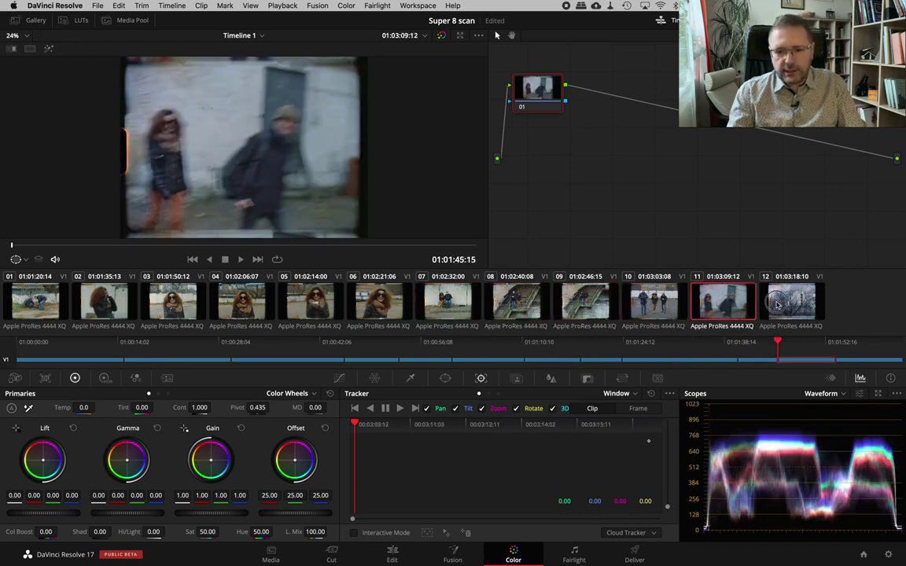
pyautogui.click(777, 303)
# Step: Step back through clips 11 to 02 and return to clip 01
pyautogui.click(722, 303)
pyautogui.click(655, 302)
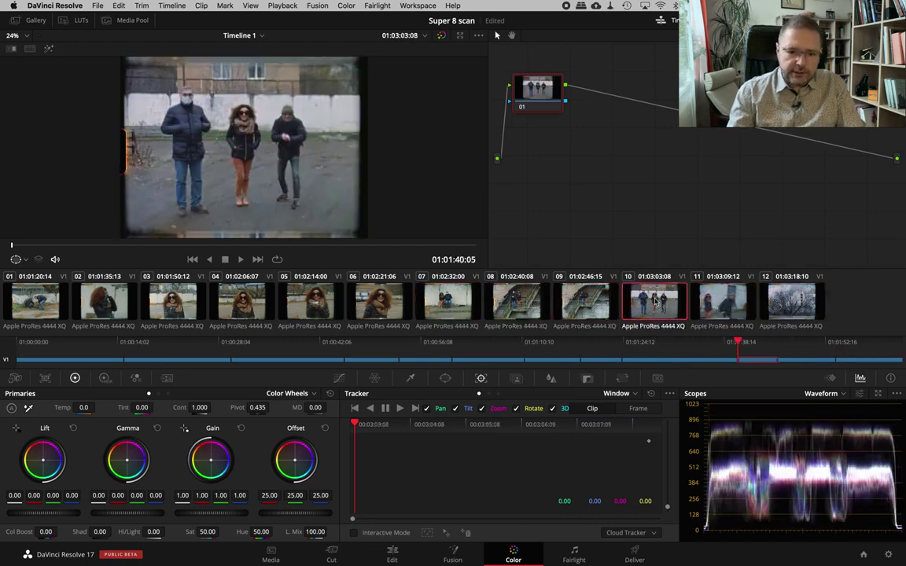
pyautogui.click(588, 307)
pyautogui.click(516, 302)
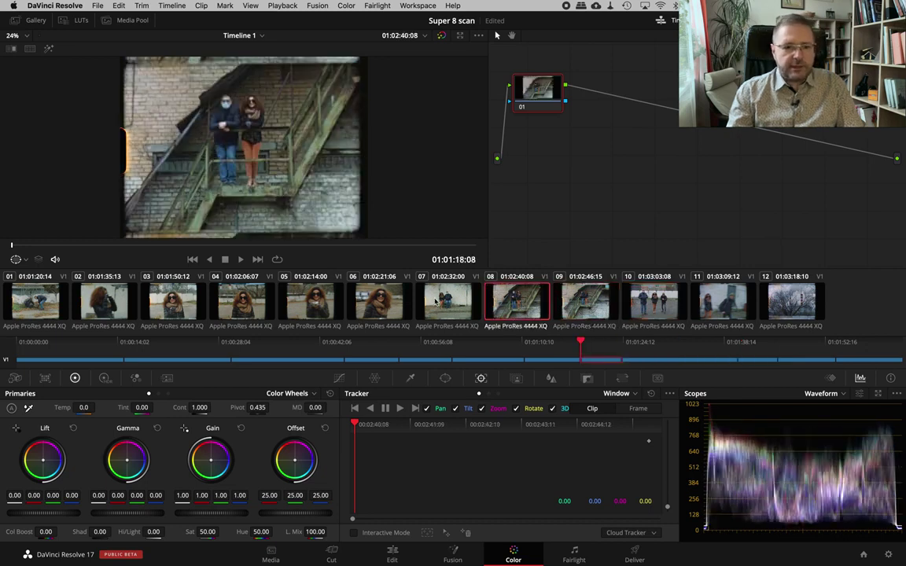
pyautogui.click(424, 302)
pyautogui.click(379, 303)
pyautogui.click(310, 303)
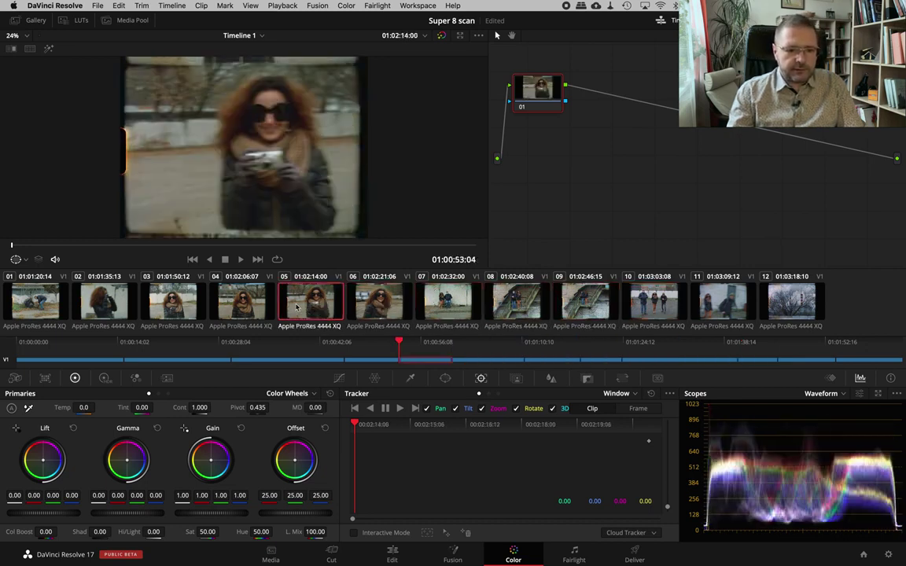
pyautogui.click(242, 306)
pyautogui.click(174, 306)
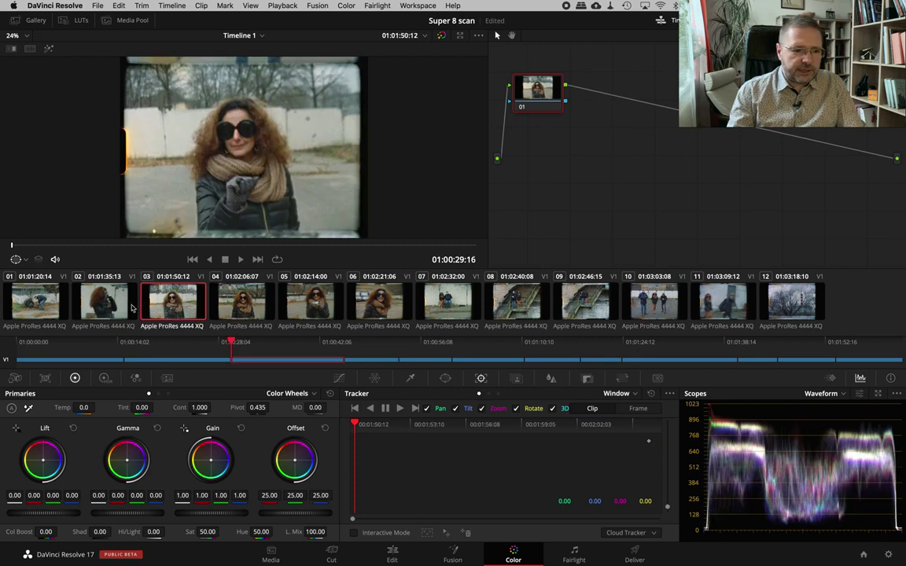
pyautogui.click(116, 308)
pyautogui.click(39, 306)
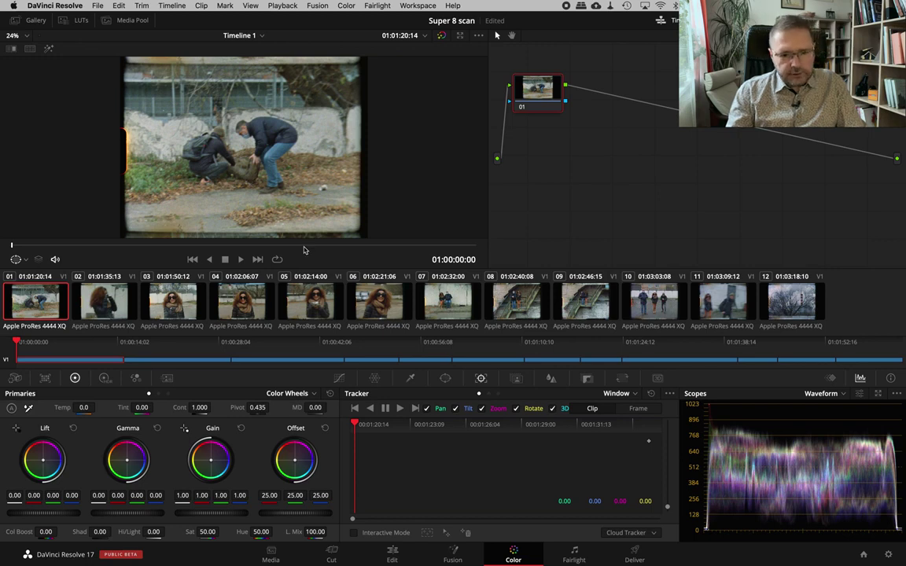
pyautogui.hotkey('alt', 'f')
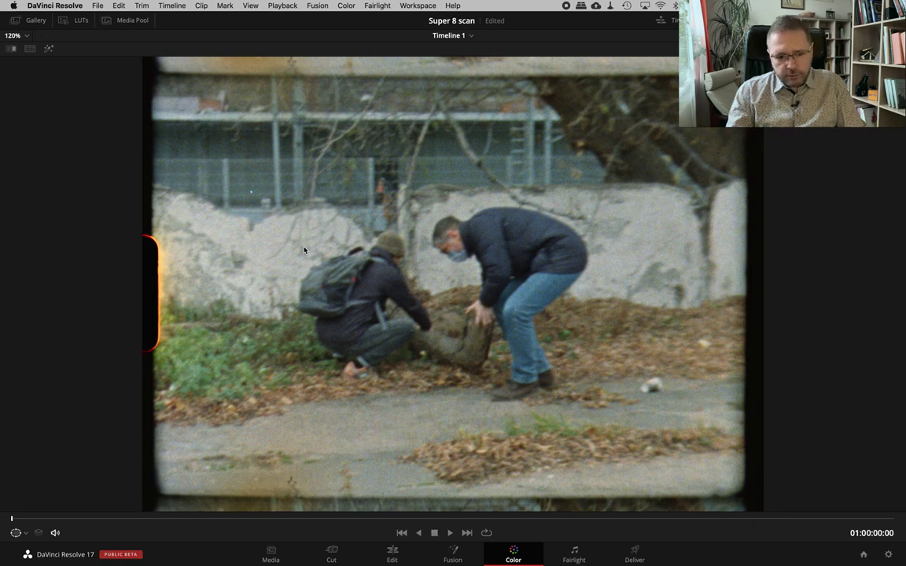
pyautogui.hotkey('alt', 'f')
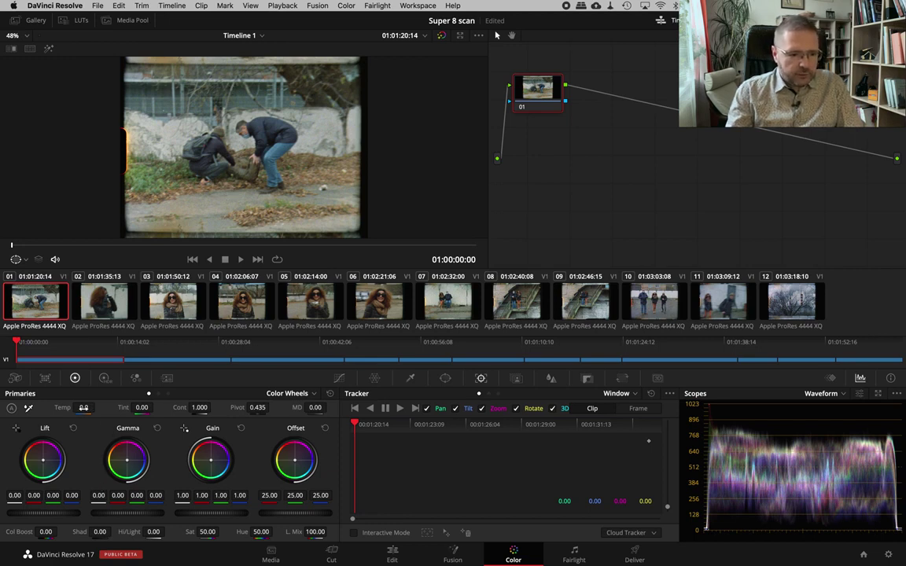
# Step: Try cooler Temp values on clip 01, then settle on -650.0 after comparing full-size
pyautogui.moveTo(84, 408); pyautogui.dragTo(8, 415)
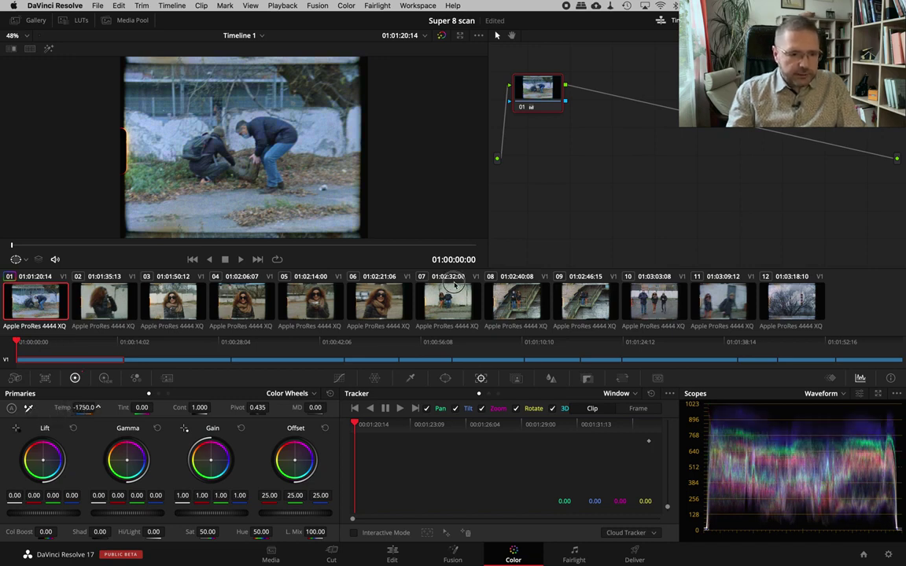
pyautogui.moveTo(454, 285)
pyautogui.mouseDown()
pyautogui.moveTo(293, 349)
pyautogui.moveTo(344, 360)
pyautogui.mouseUp()
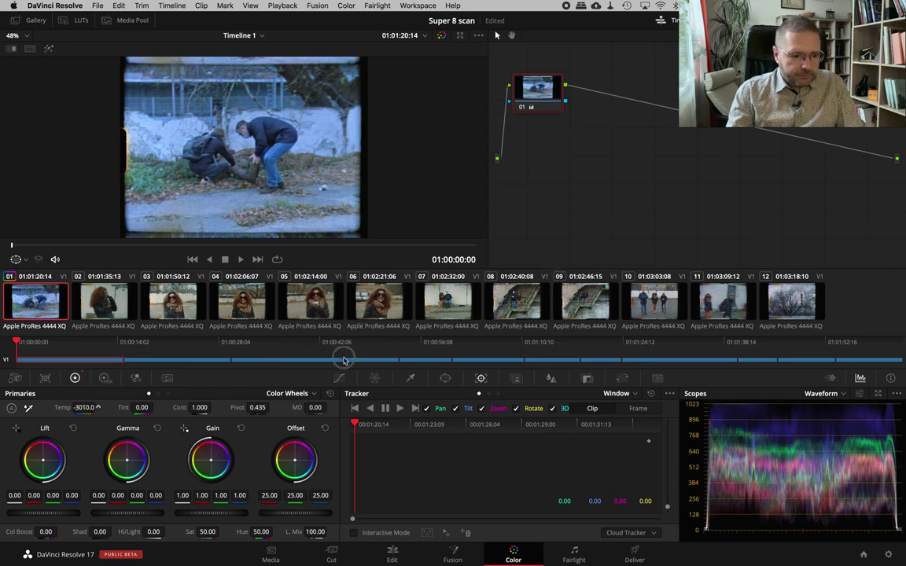
pyautogui.click(332, 395)
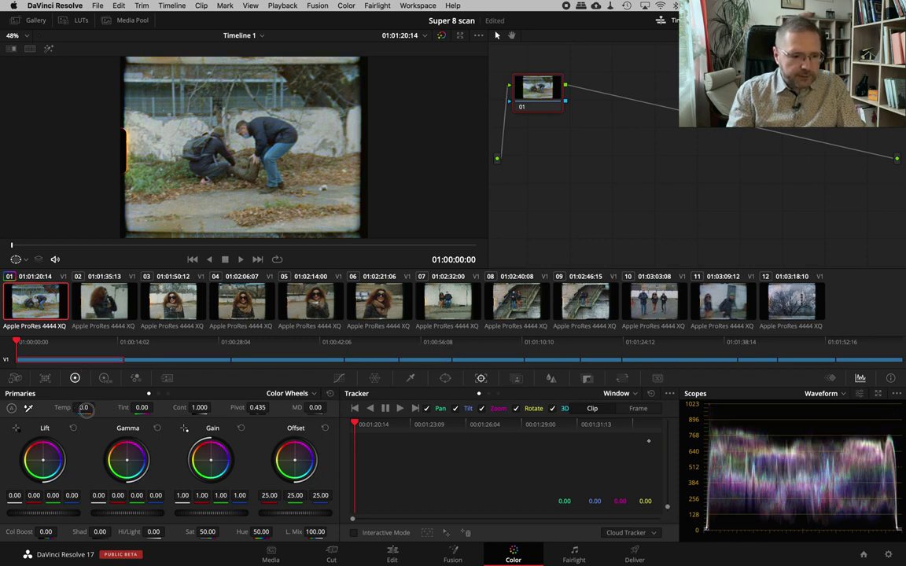
pyautogui.moveTo(85, 408); pyautogui.dragTo(41, 410)
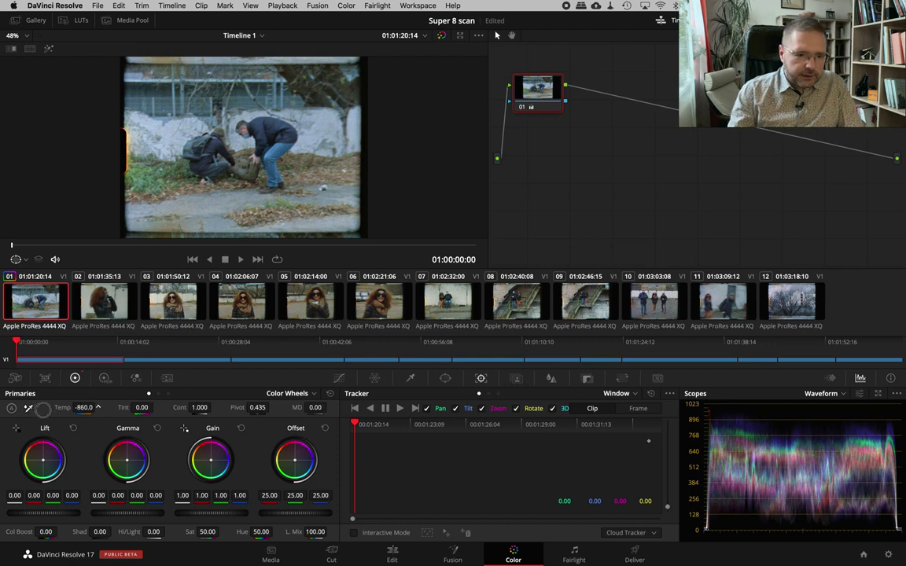
pyautogui.moveTo(84, 407); pyautogui.dragTo(88, 407)
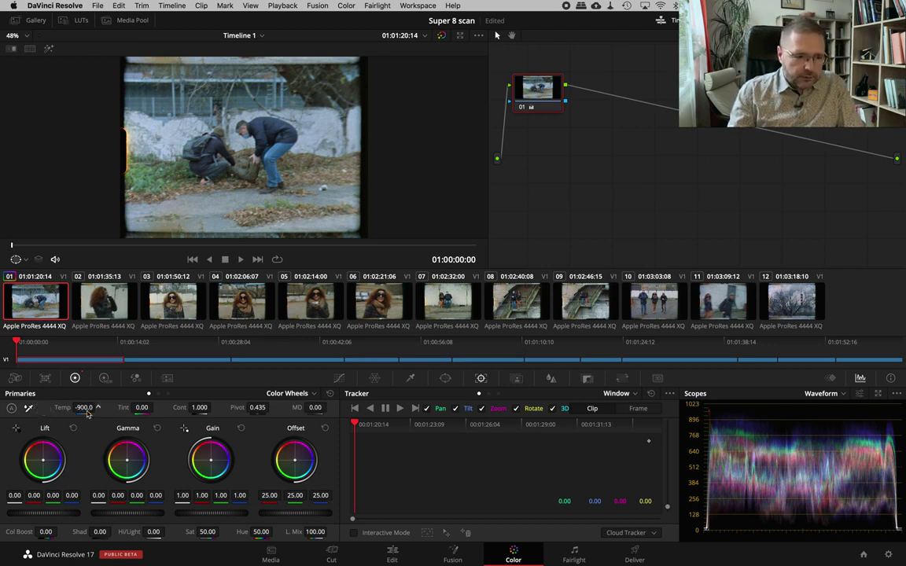
pyautogui.hotkey('shift', 'f')
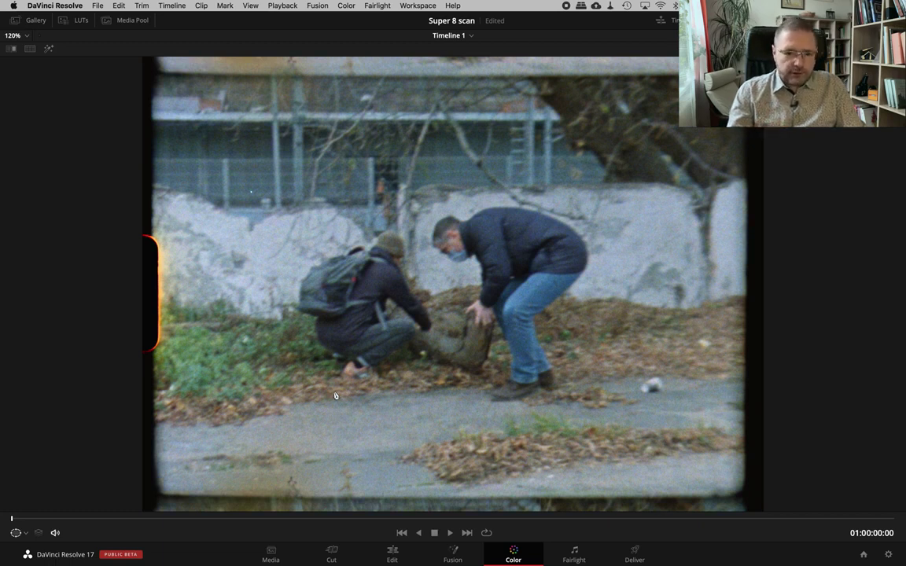
pyautogui.hotkey('shift', 'f')
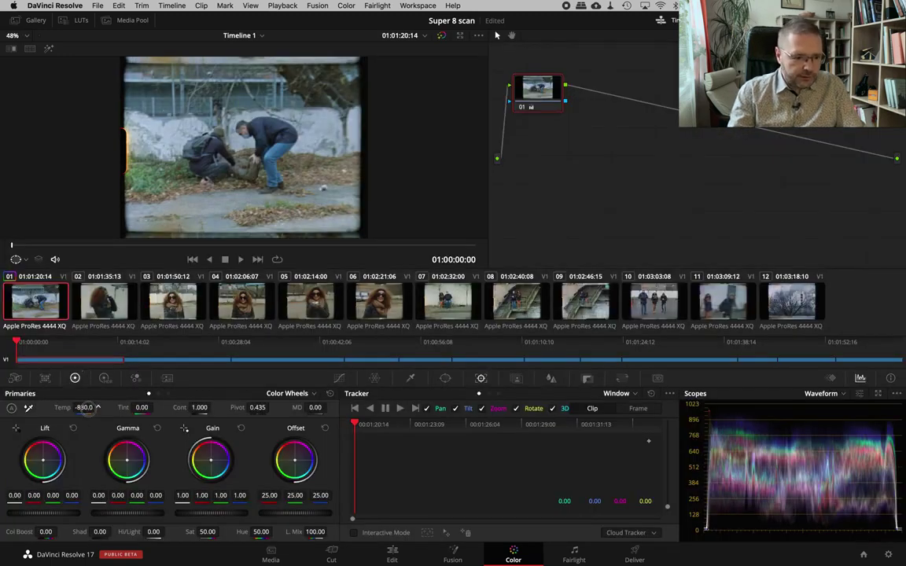
pyautogui.moveTo(82, 408); pyautogui.dragTo(96, 411)
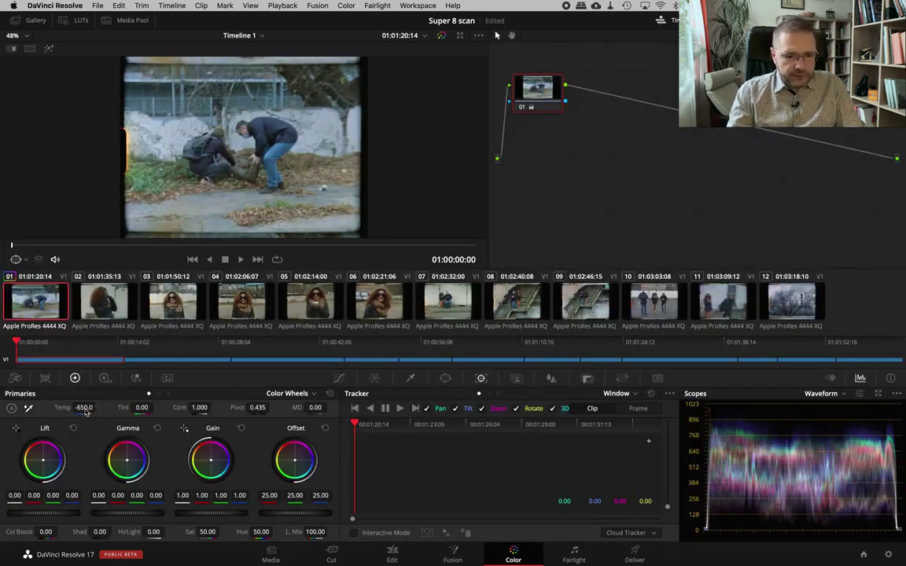
pyautogui.hotkey('shift', 'f')
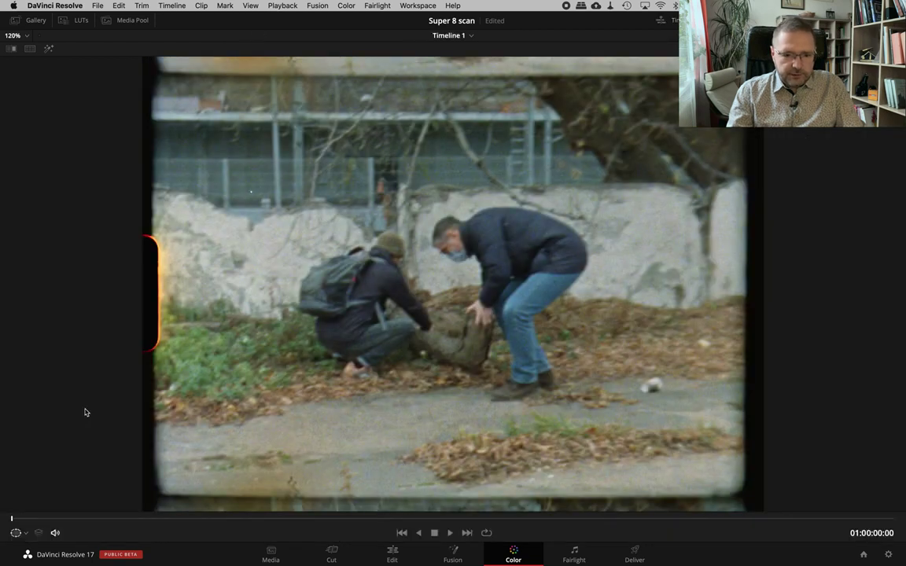
pyautogui.hotkey('shift', 'f')
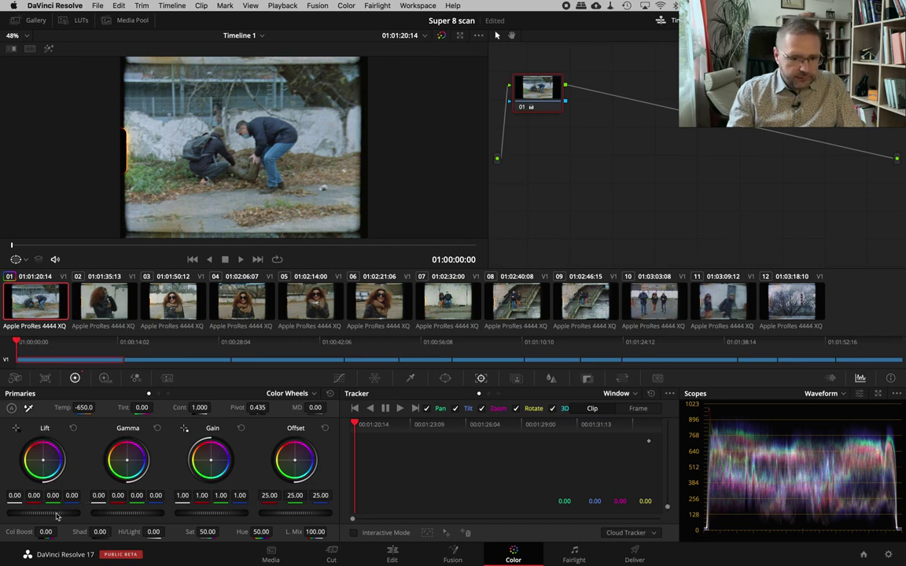
# Step: Set clip 01's Lift master to -0.04 and Gain master to 1.11, checking full-size
pyautogui.moveTo(43, 513); pyautogui.dragTo(22, 514)
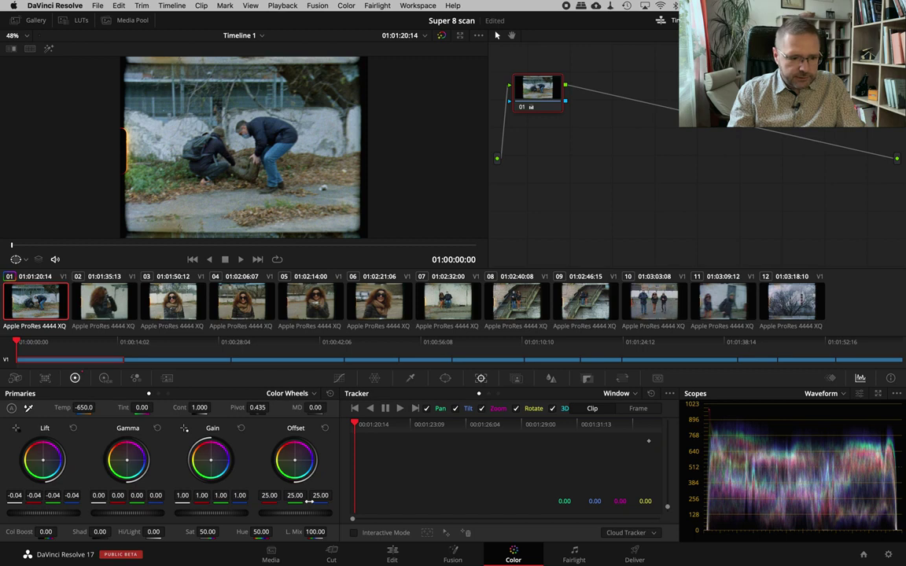
pyautogui.moveTo(209, 513); pyautogui.dragTo(258, 512)
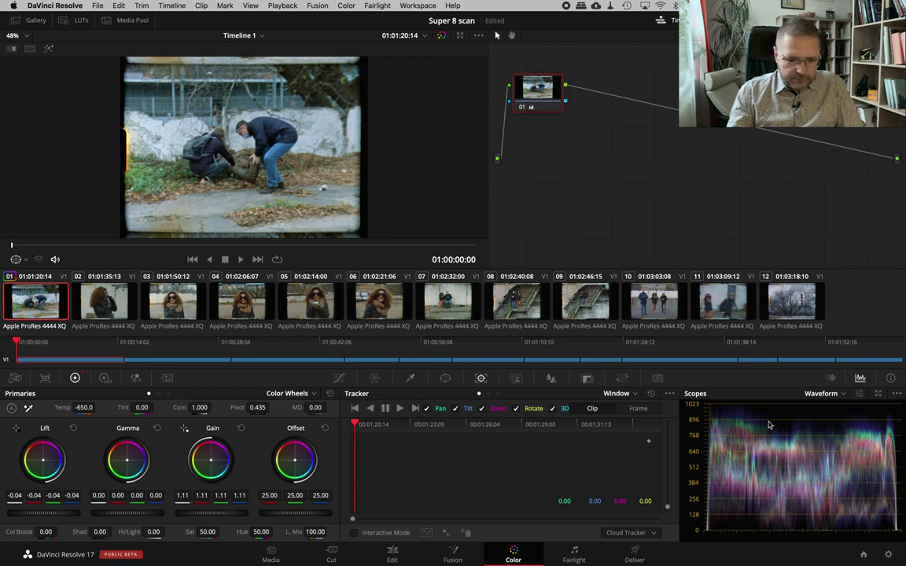
pyautogui.hotkey('shift', 'f')
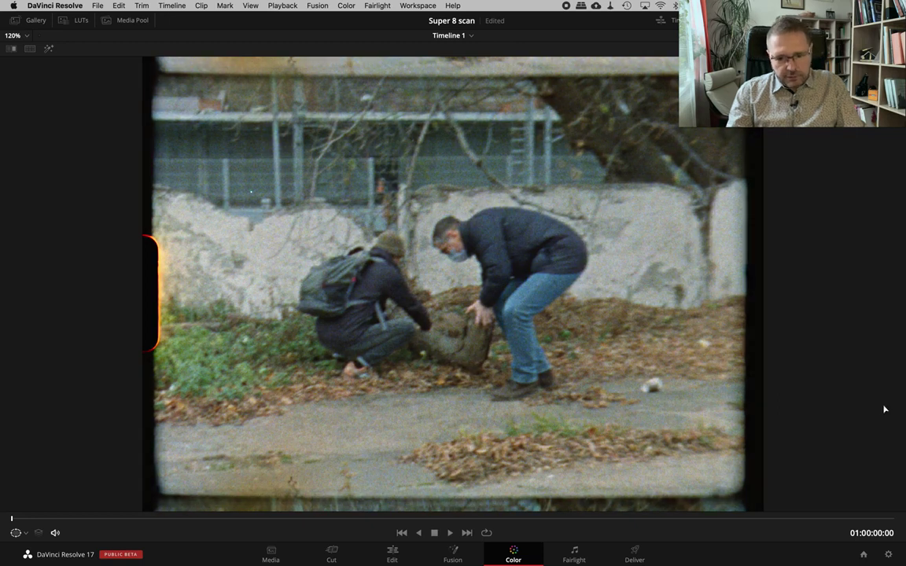
pyautogui.hotkey('shift', 'f')
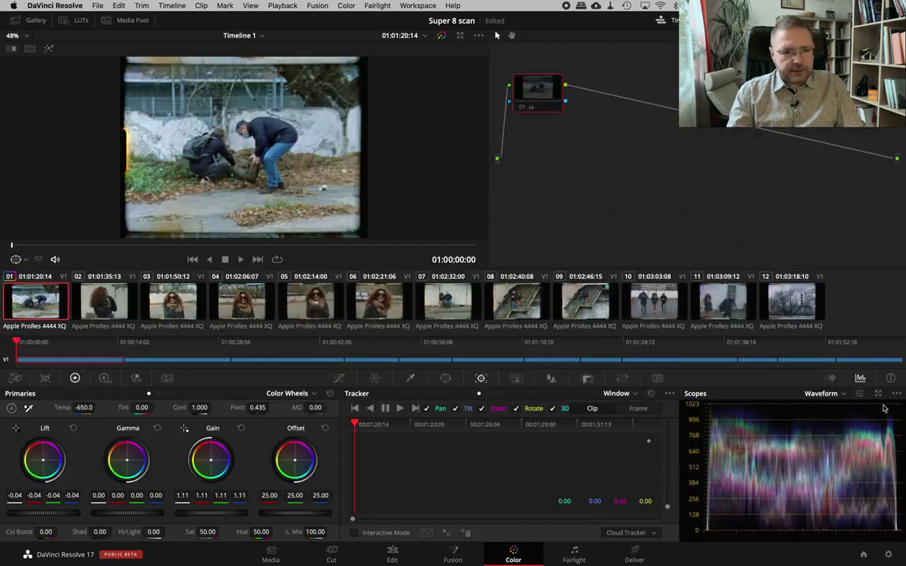
pyautogui.hotkey('shift', 'f')
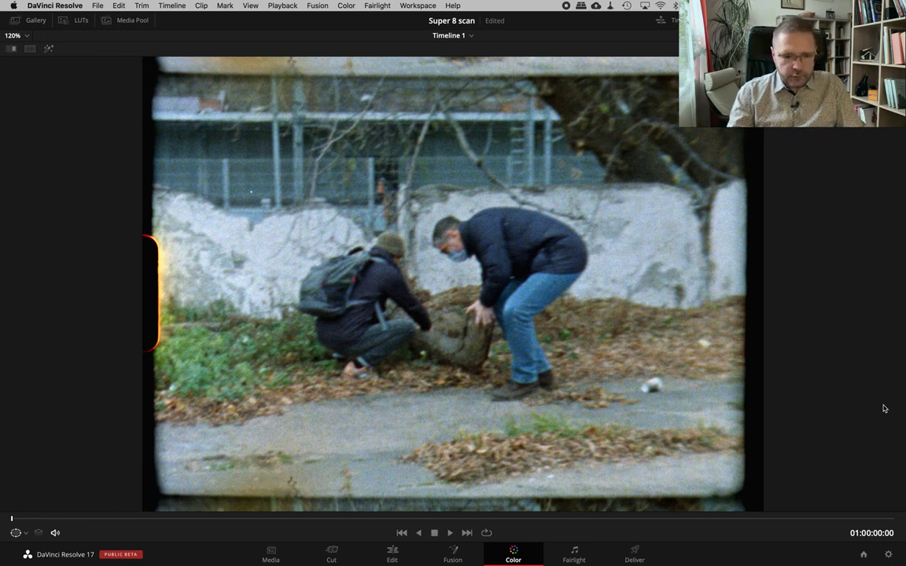
pyautogui.hotkey('alt', 'f')
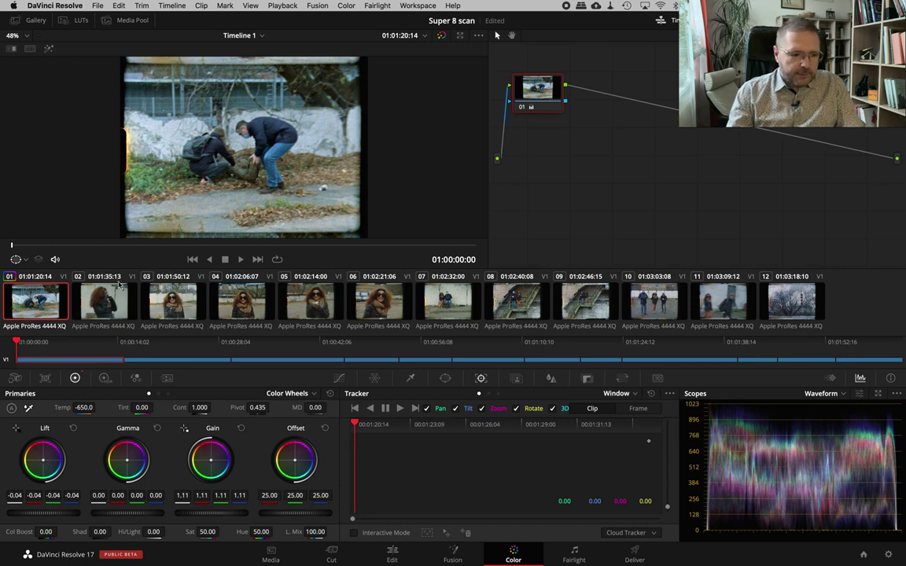
# Step: Apply clip 01's grade to clip 02, then set its lift to -0.01 and gain to 1.14
pyautogui.click(109, 303)
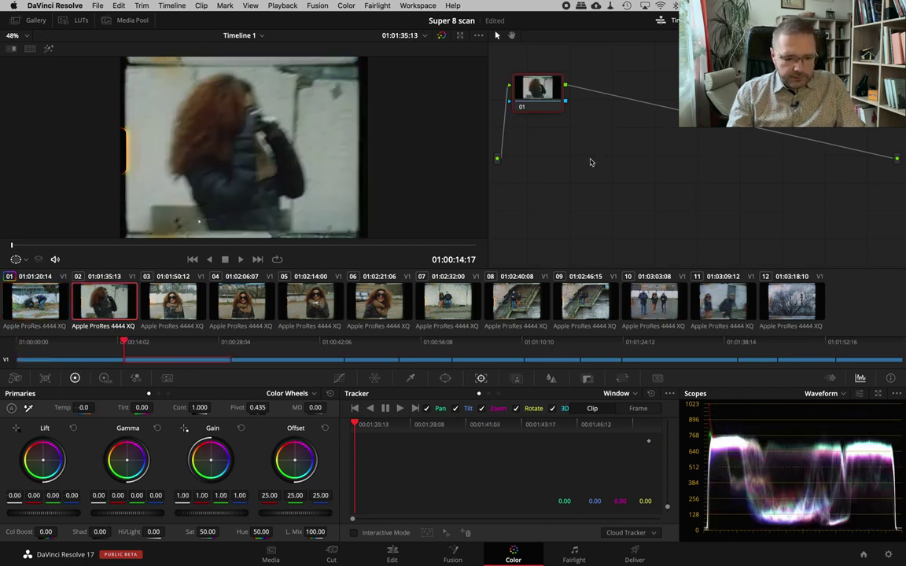
pyautogui.hotkey('alt', 'shift', 'c')
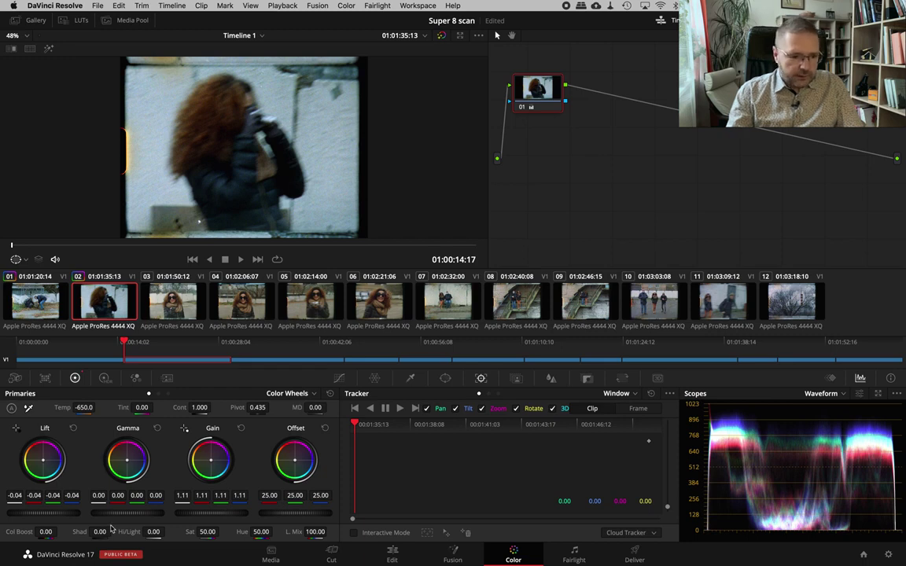
pyautogui.moveTo(56, 517); pyautogui.dragTo(77, 514)
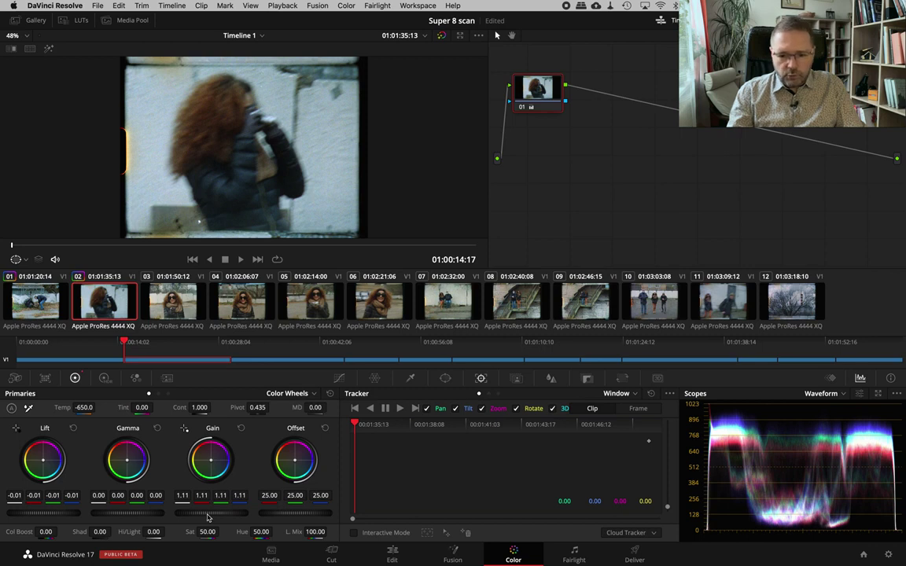
pyautogui.moveTo(208, 517); pyautogui.dragTo(218, 514)
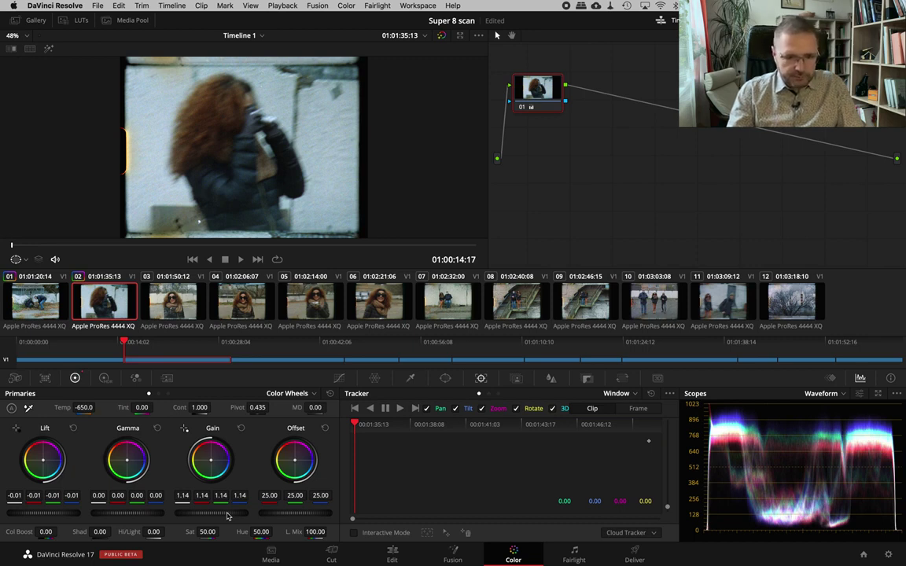
# Step: Play clip 02 in the enlarged viewer and compare it with and without the grade
pyautogui.hotkey('shift', 'f')
pyautogui.press('space')
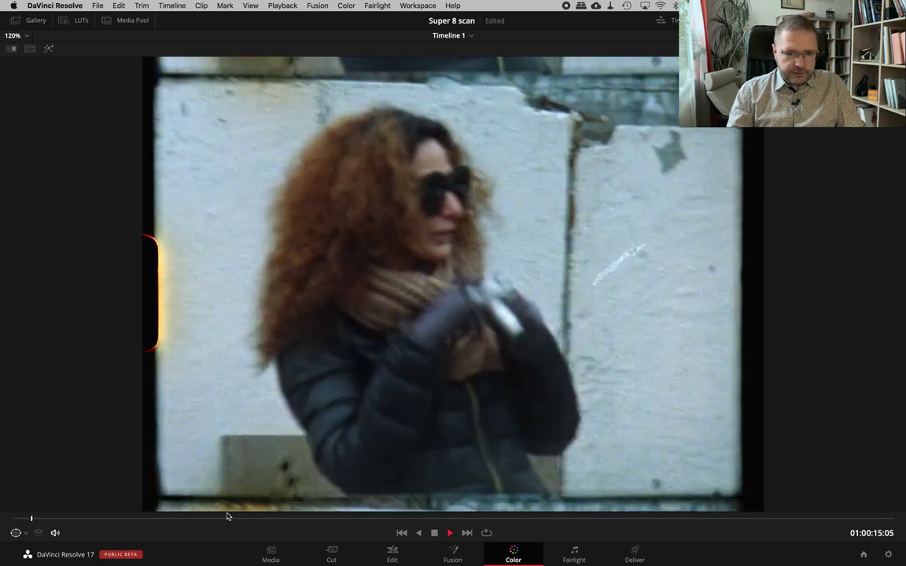
pyautogui.press('space')
pyautogui.click(175, 520)
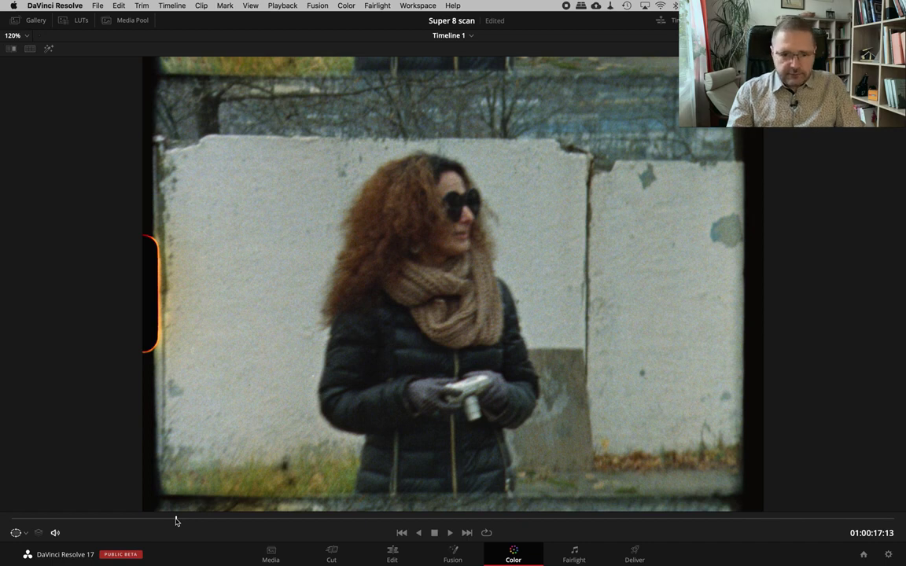
pyautogui.hotkey('shift', 'd')
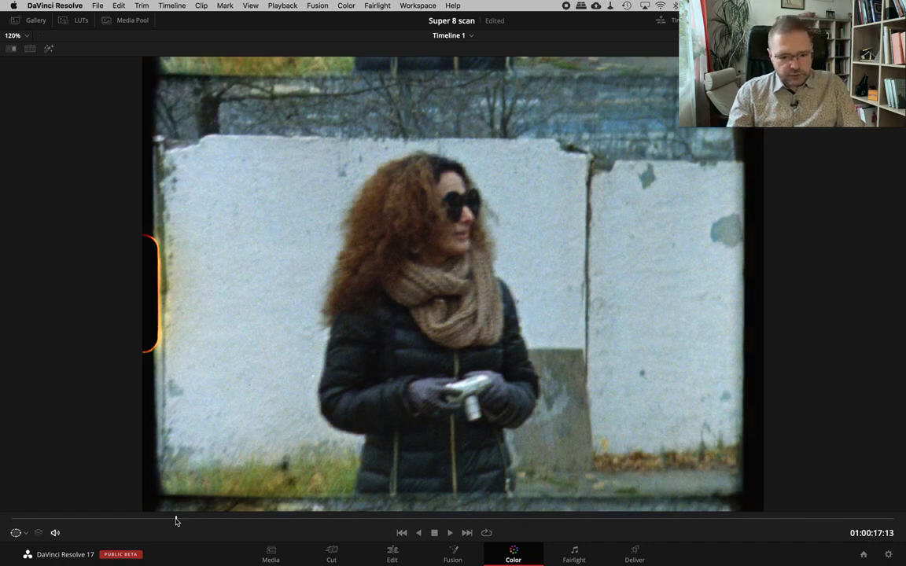
pyautogui.hotkey('alt', 'f')
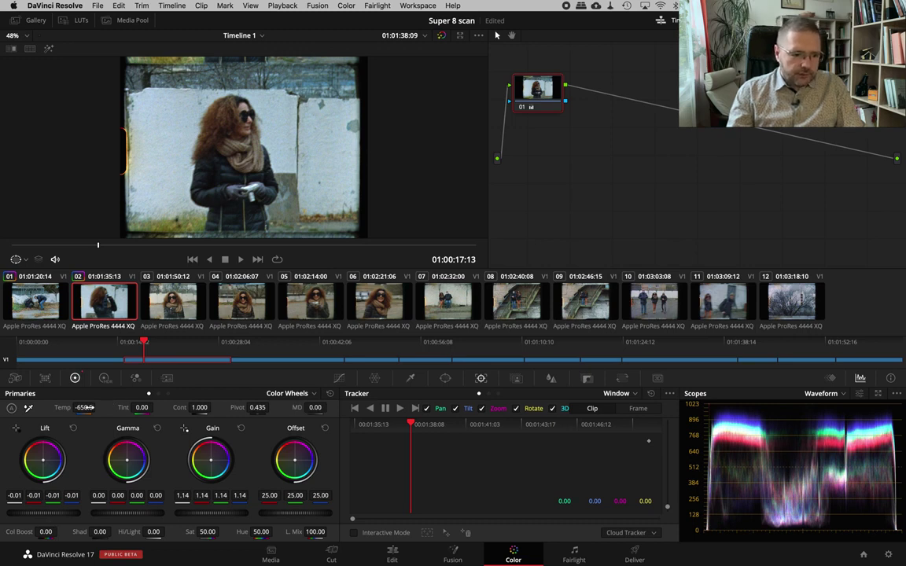
# Step: Raise clip 02's temperature to -390.0 and replay it full-size
pyautogui.moveTo(84, 407); pyautogui.dragTo(98, 408)
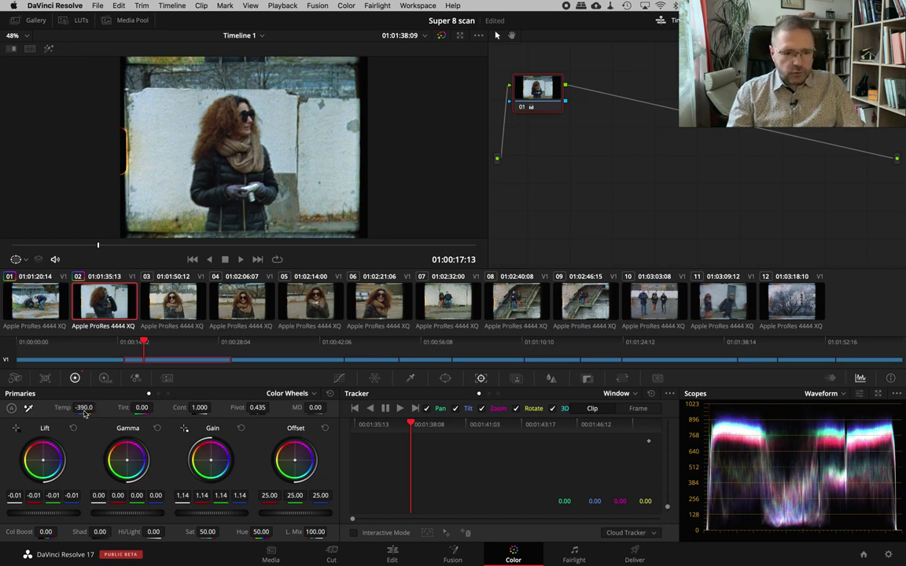
pyautogui.hotkey('alt', 'f')
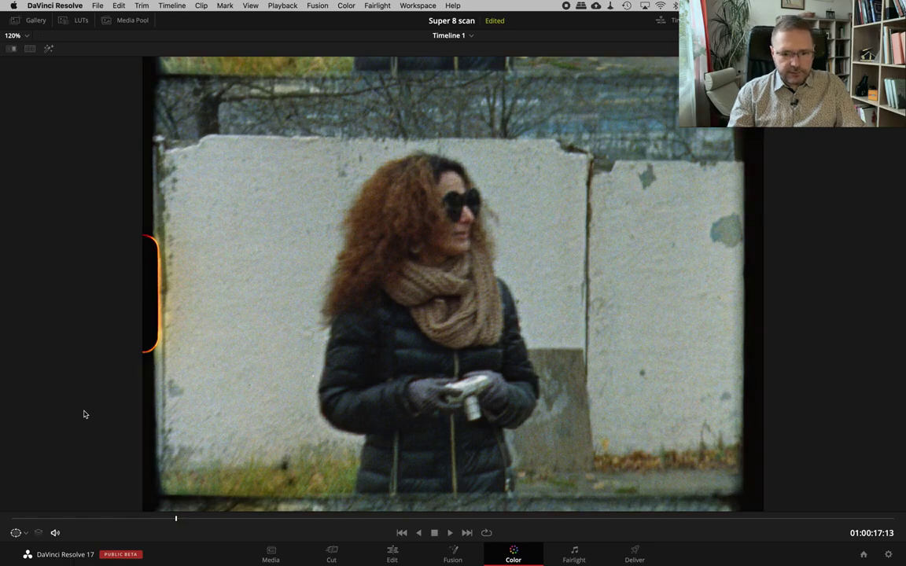
pyautogui.press('space')
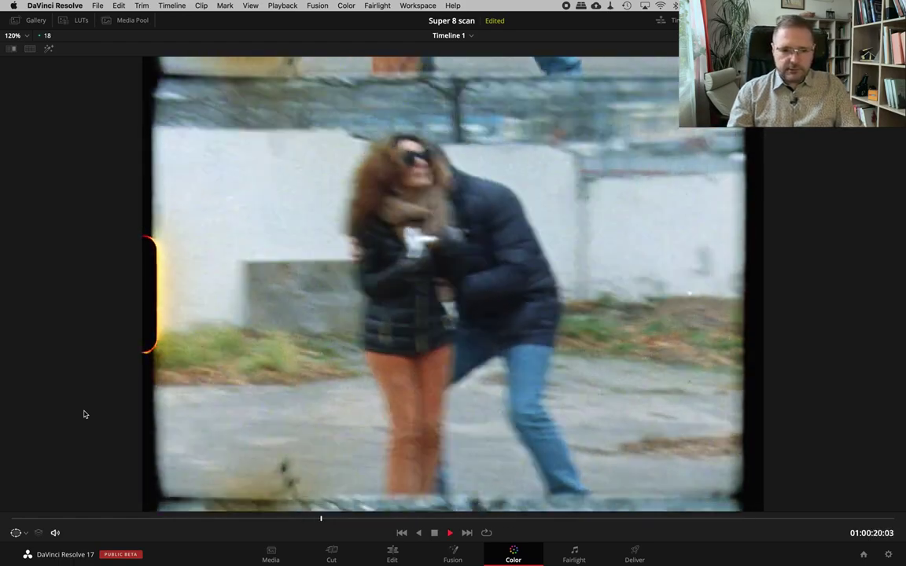
# Step: Play and pause through clip 02's carrying shot full-size, then exit the Enhanced Viewer
pyautogui.press('space')
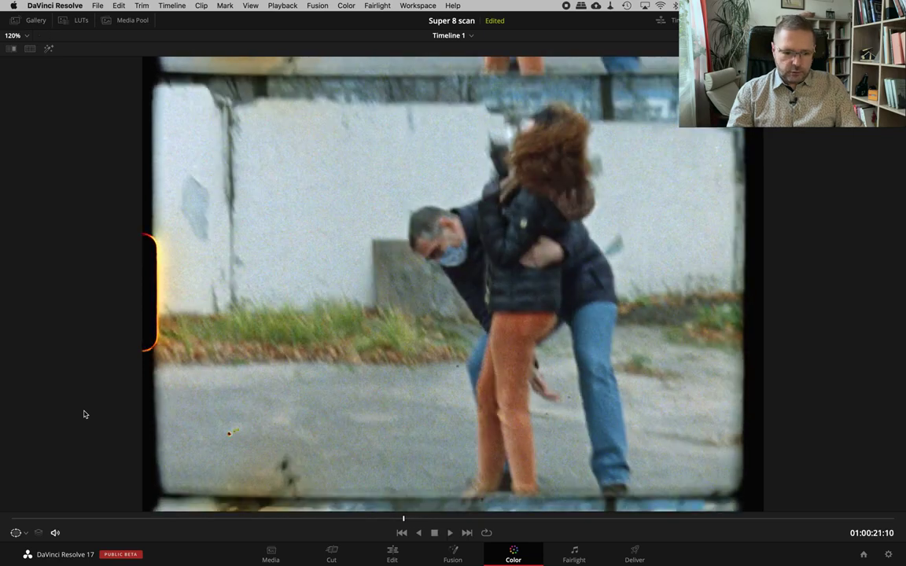
pyautogui.press('space')
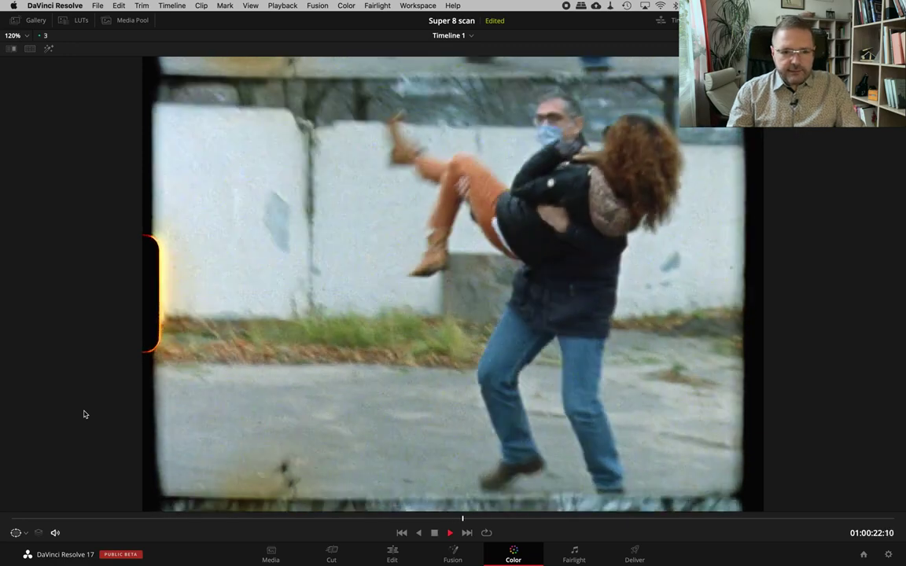
pyautogui.press('space')
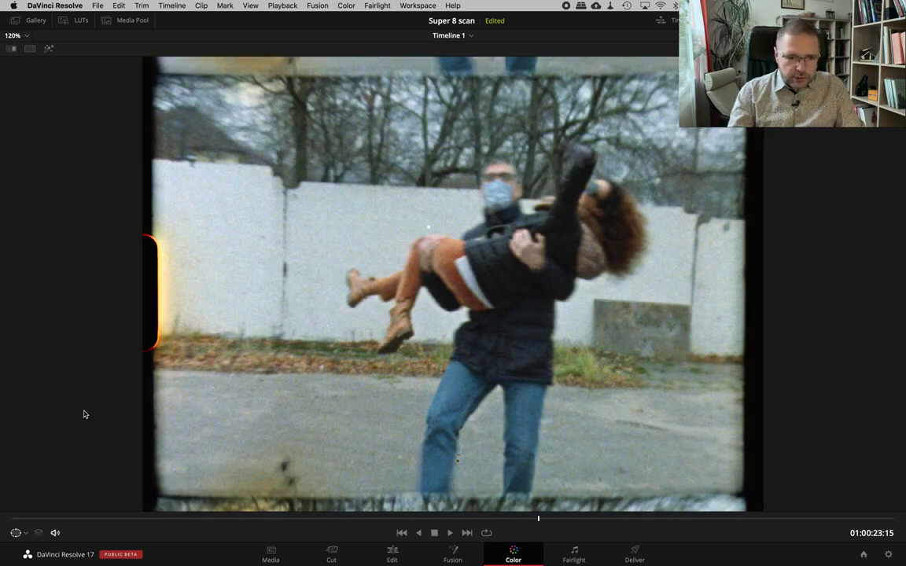
pyautogui.press('space')
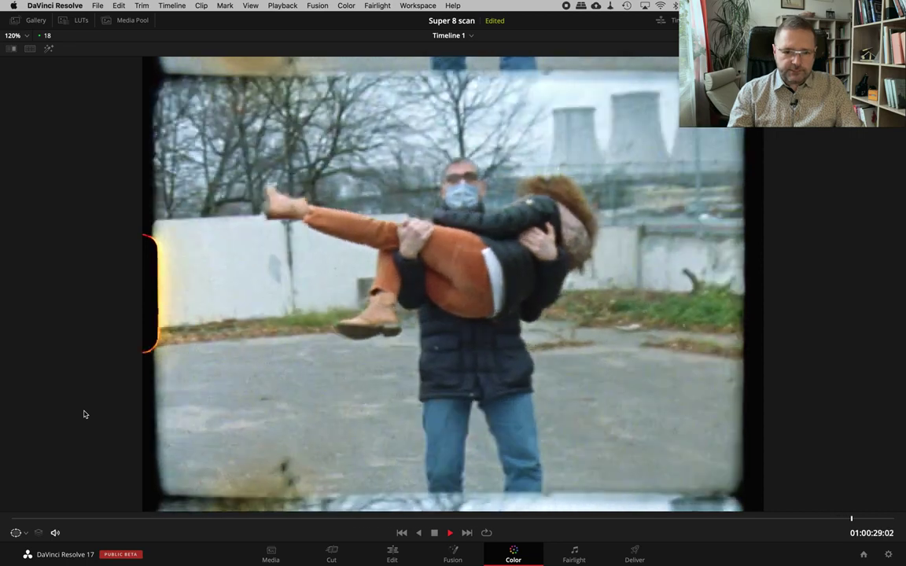
pyautogui.press('space')
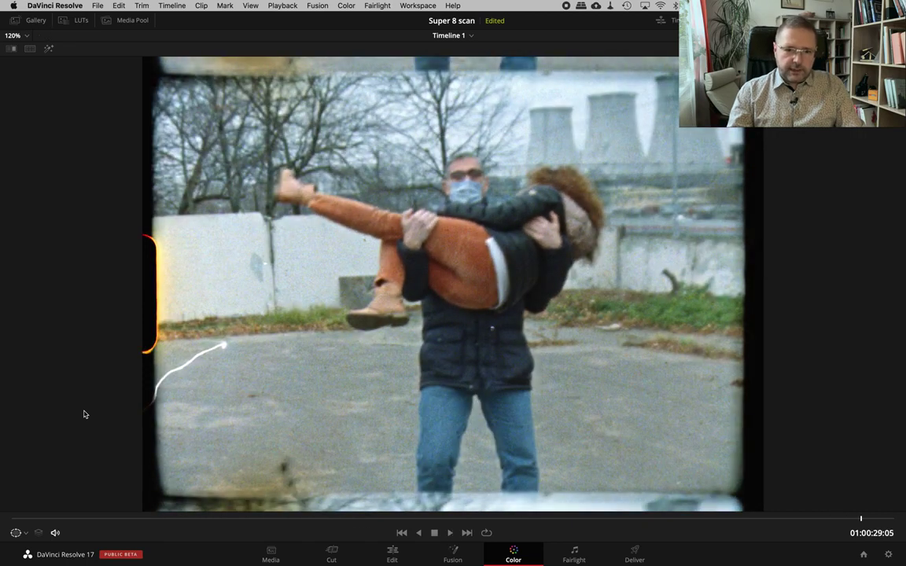
pyautogui.hotkey('alt', 'f')
# Step: Go back to a later shot in clip 02 and lower its highlights to -15
pyautogui.click(240, 259)
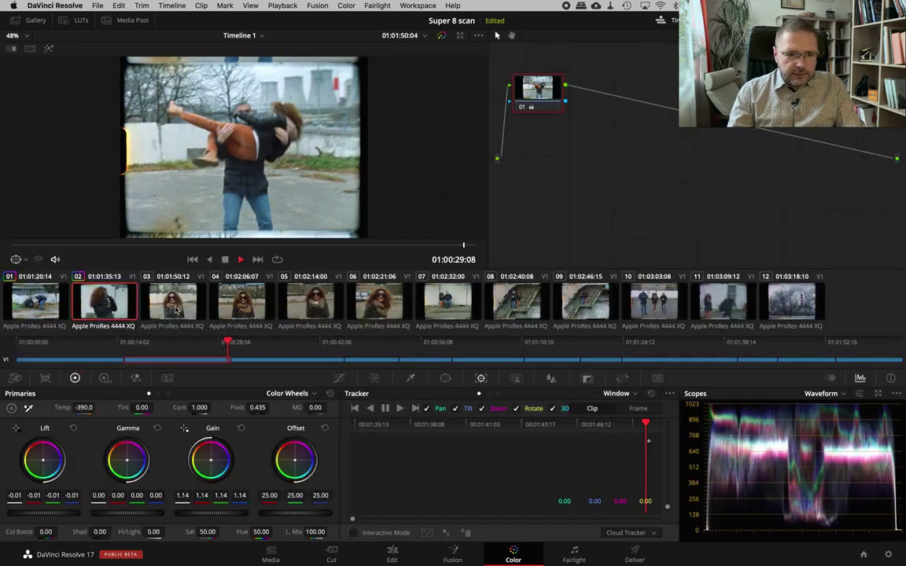
pyautogui.click(224, 259)
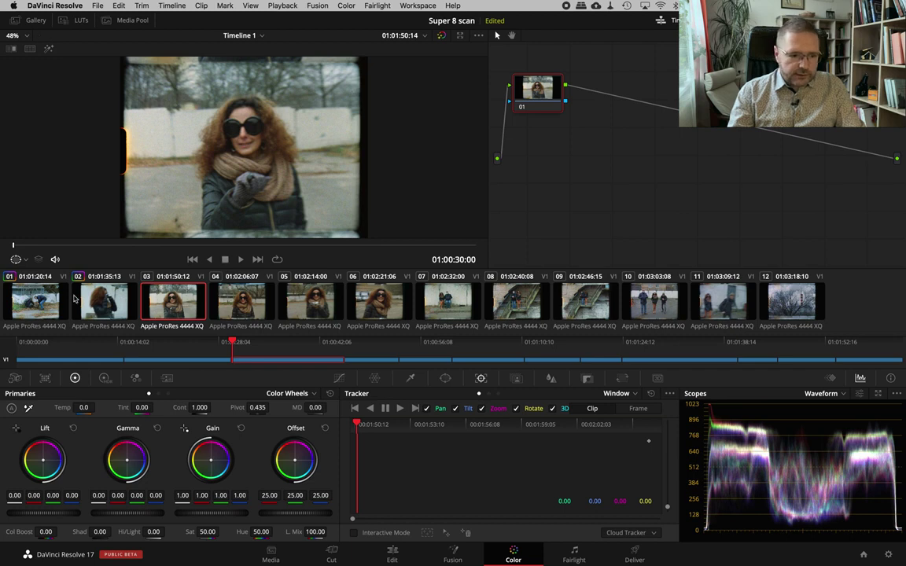
pyautogui.click(92, 271)
pyautogui.moveTo(302, 245); pyautogui.dragTo(431, 247)
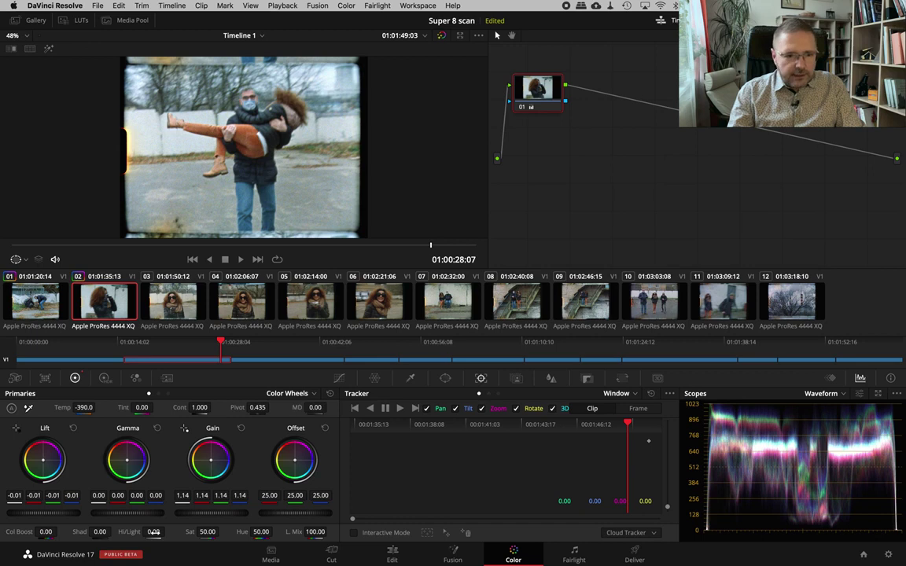
pyautogui.moveTo(153, 531); pyautogui.dragTo(141, 532)
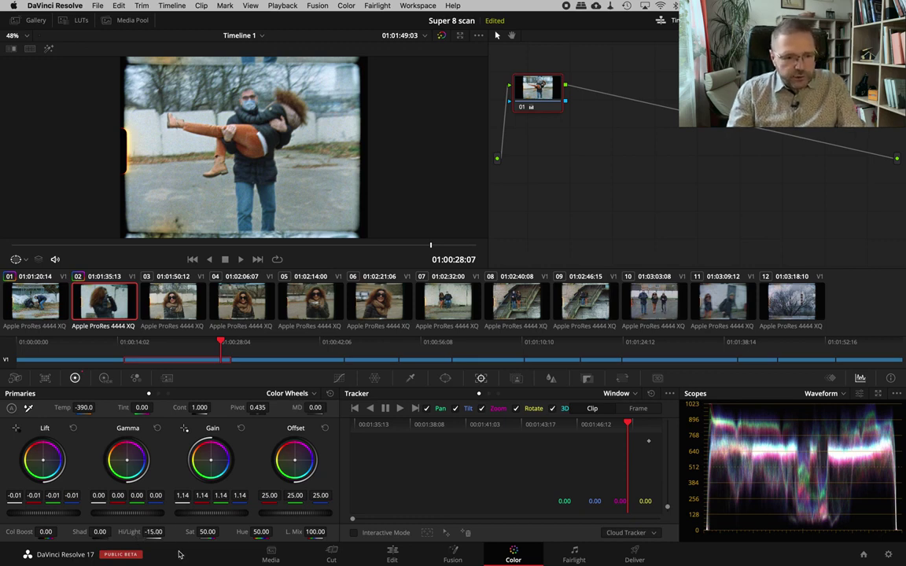
# Step: Toggle the grade off and on to compare clip 02, then select clip 03
pyautogui.hotkey('shift', 'd')
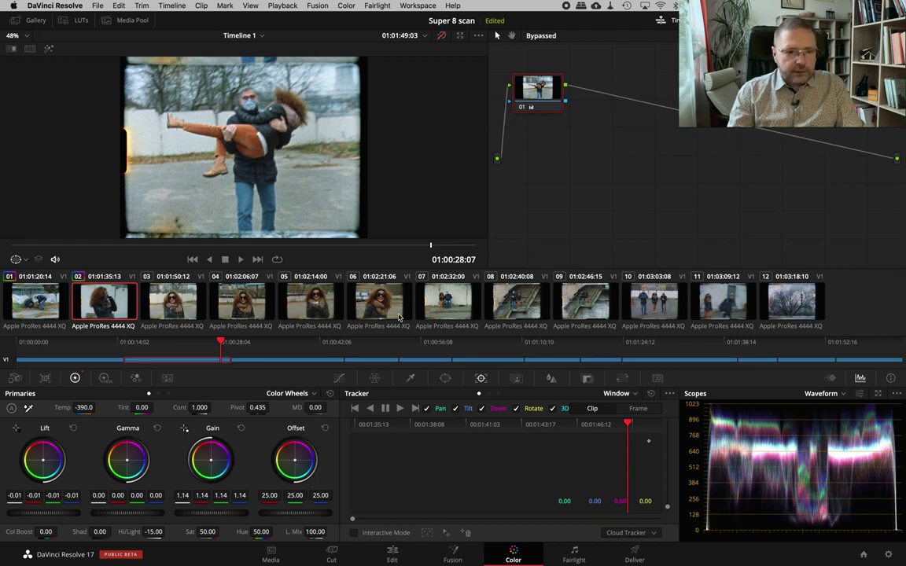
pyautogui.hotkey('shift', 'd')
pyautogui.hotkey('shift', 'd')
pyautogui.hotkey('shift', 'd')
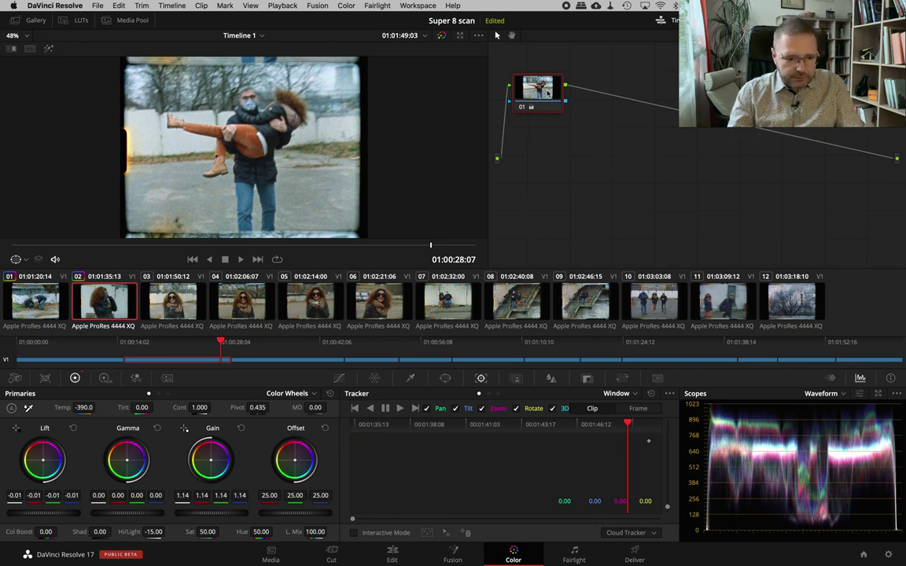
pyautogui.click(173, 299)
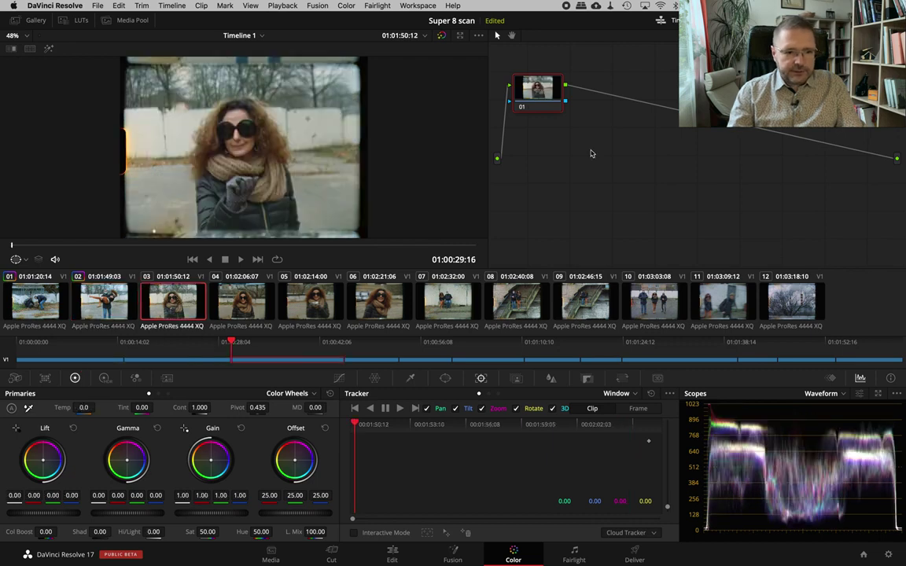
# Step: Apply the previous clip's grade to clip 03 and play it in the enlarged viewer
pyautogui.press('=')
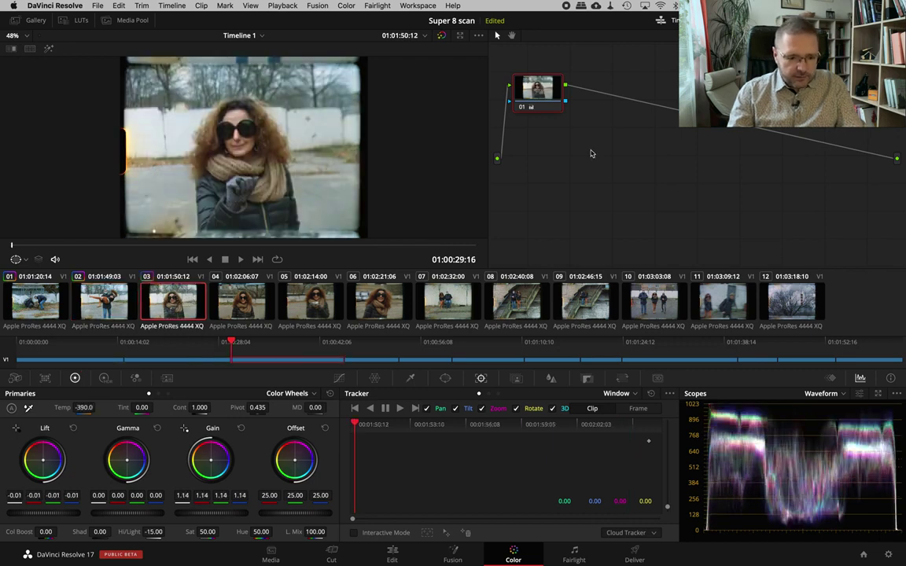
pyautogui.hotkey('alt', 'f')
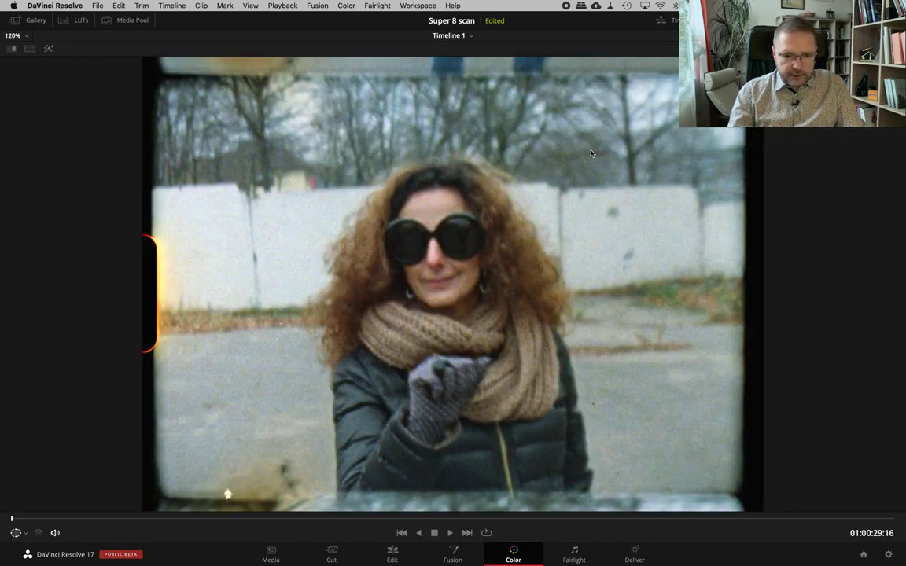
pyautogui.press('space')
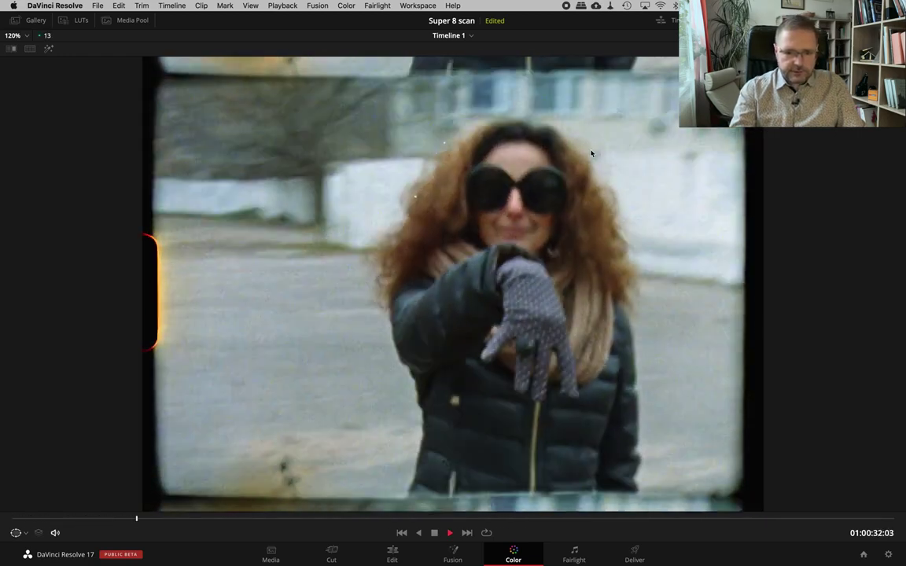
pyautogui.press('space')
pyautogui.press('space')
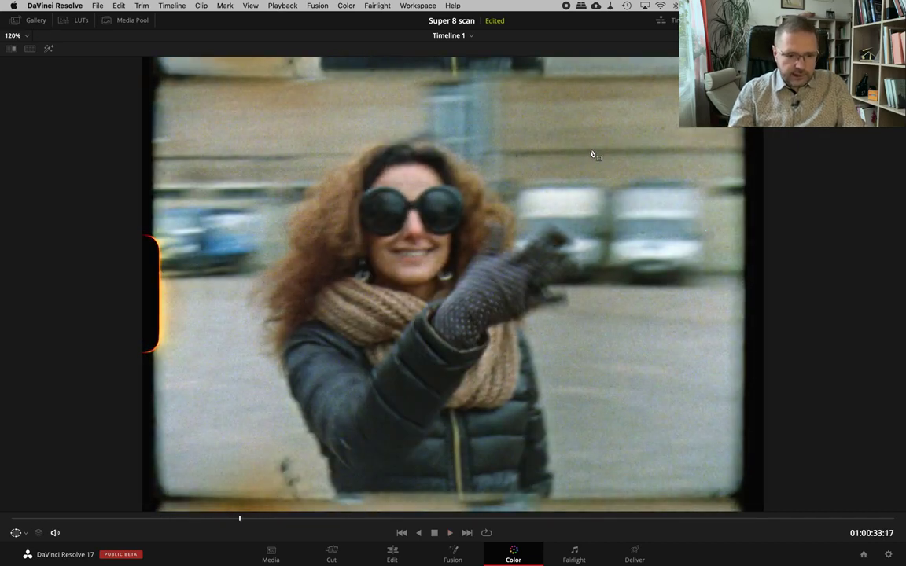
pyautogui.hotkey('alt', 'f')
# Step: Paste the same grade onto clip 04 and play it full-size to check
pyautogui.click(244, 311)
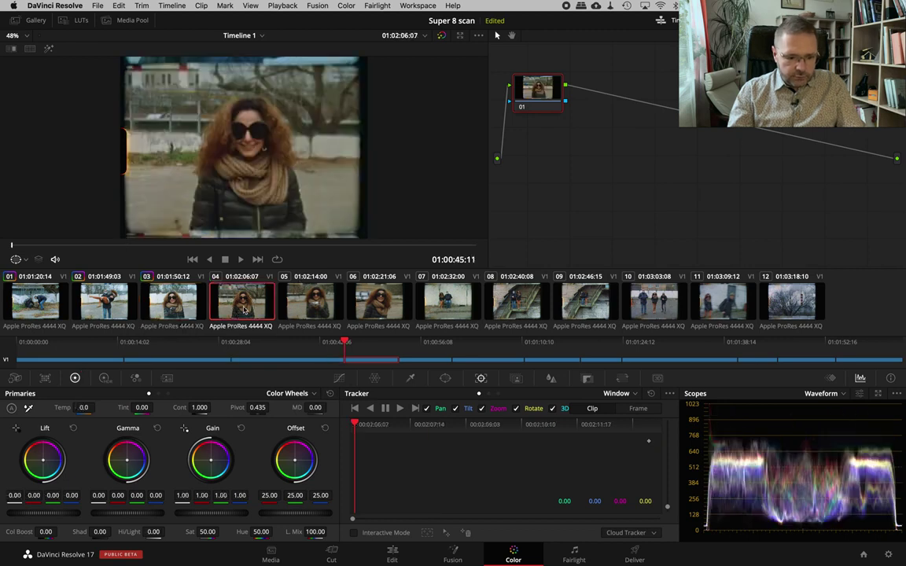
pyautogui.hotkey('ctrl', 'v')
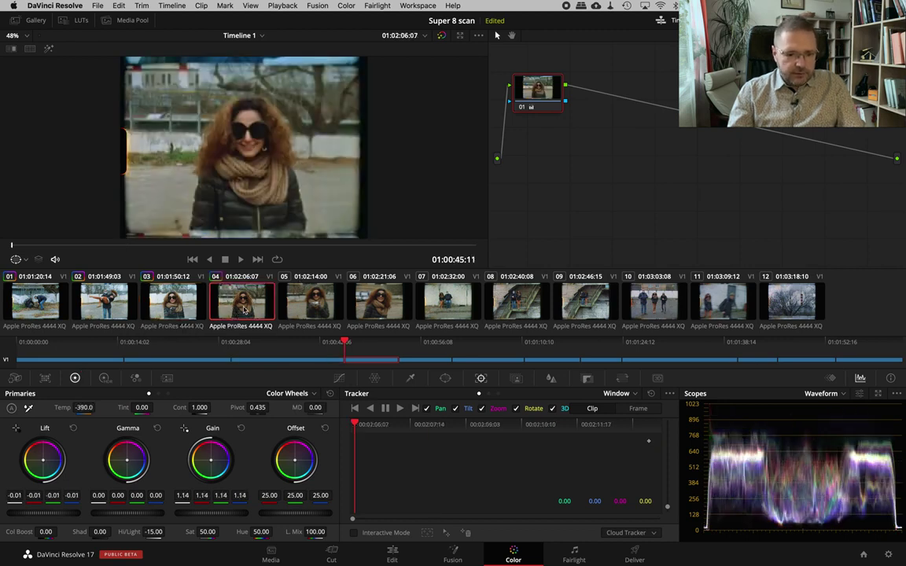
pyautogui.hotkey('alt', 'f')
pyautogui.press('space')
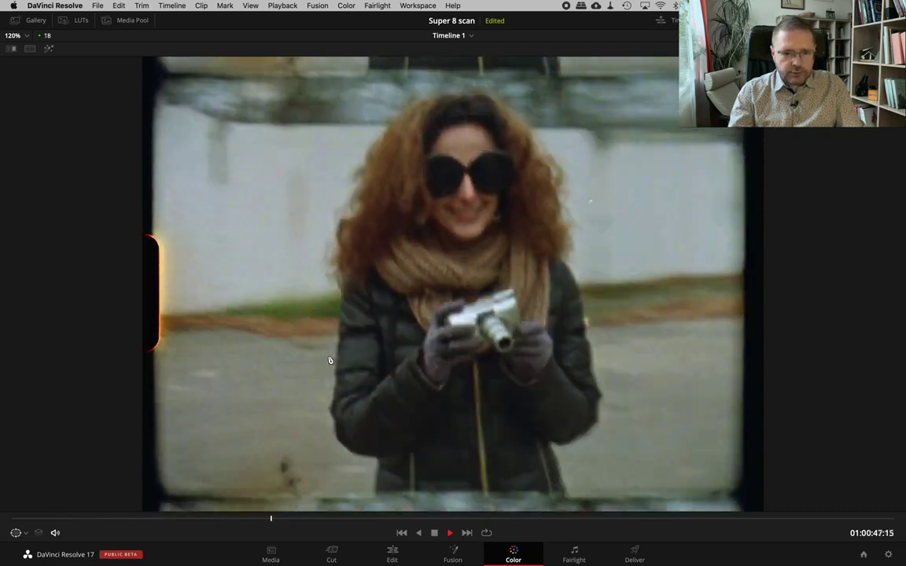
pyautogui.press('space')
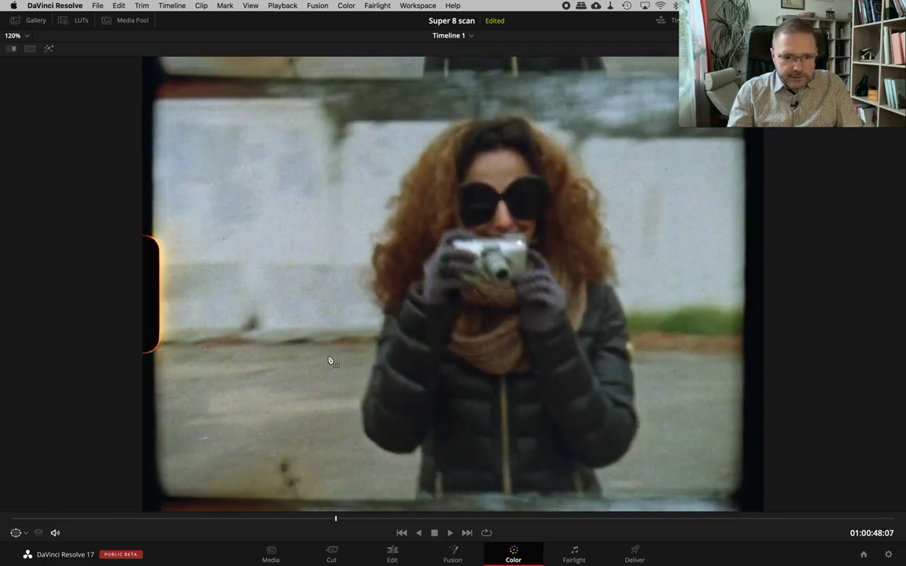
pyautogui.hotkey('alt', 'f')
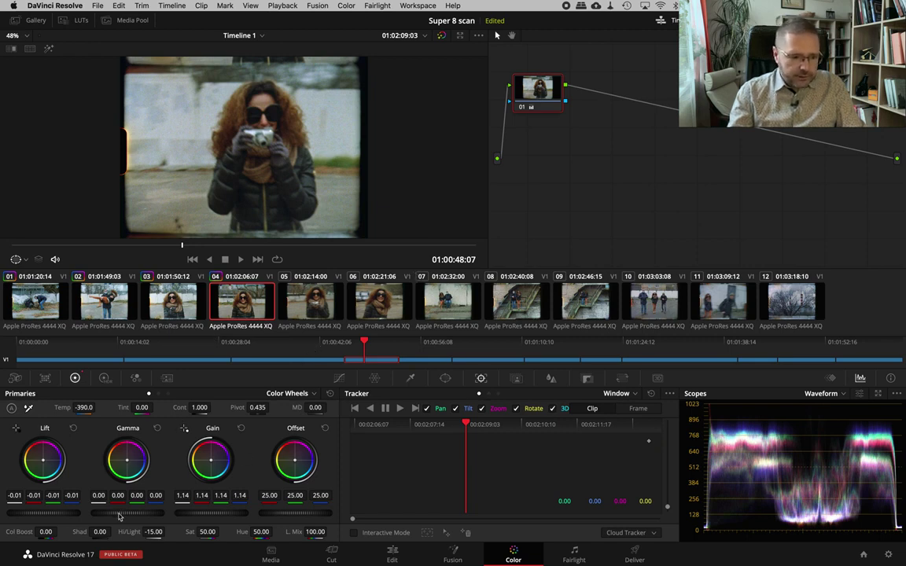
# Step: Adjust clip 04's Lift and Gain wheels so Gain reads 1.24, then briefly play clip 03
pyautogui.moveTo(119, 516); pyautogui.dragTo(149, 510)
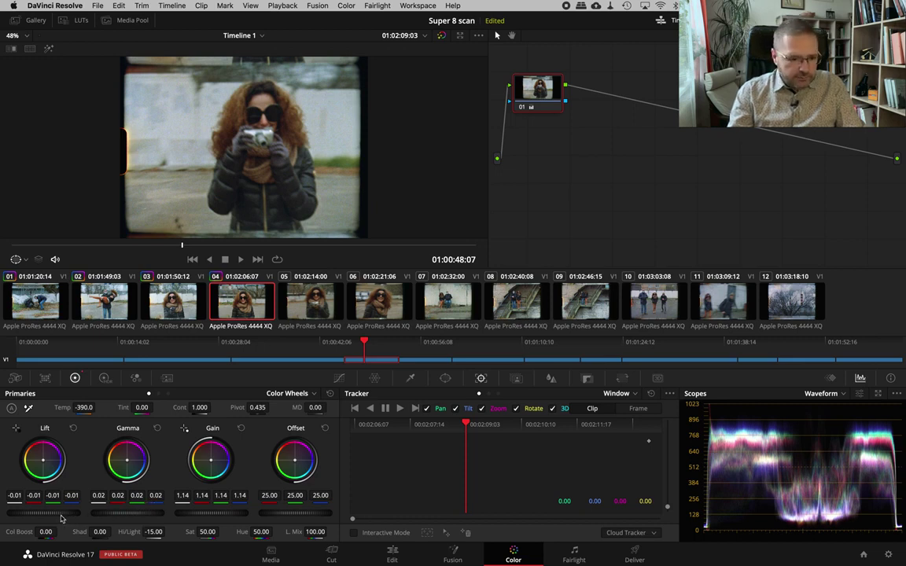
pyautogui.moveTo(68, 518); pyautogui.dragTo(52, 514)
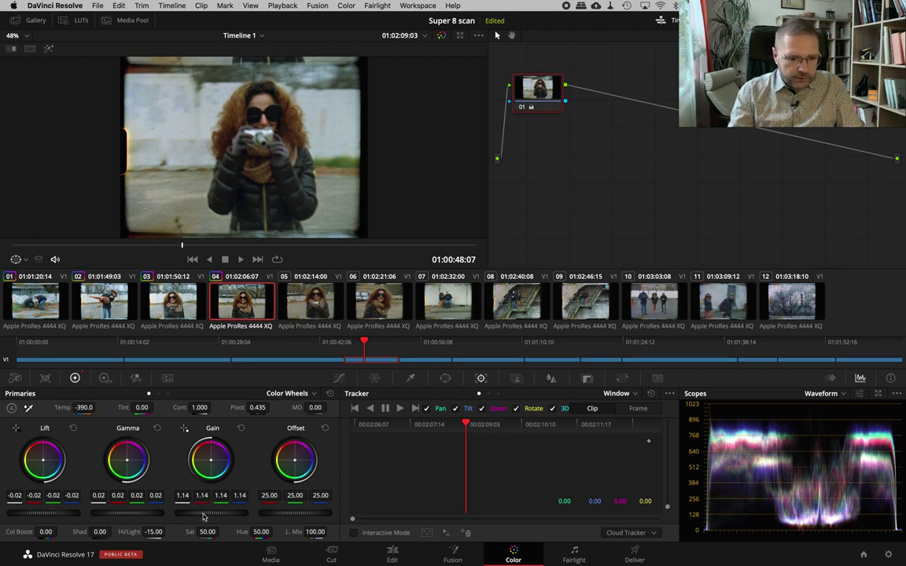
pyautogui.moveTo(202, 517)
pyautogui.mouseDown()
pyautogui.moveTo(247, 514)
pyautogui.moveTo(190, 515)
pyautogui.mouseUp()
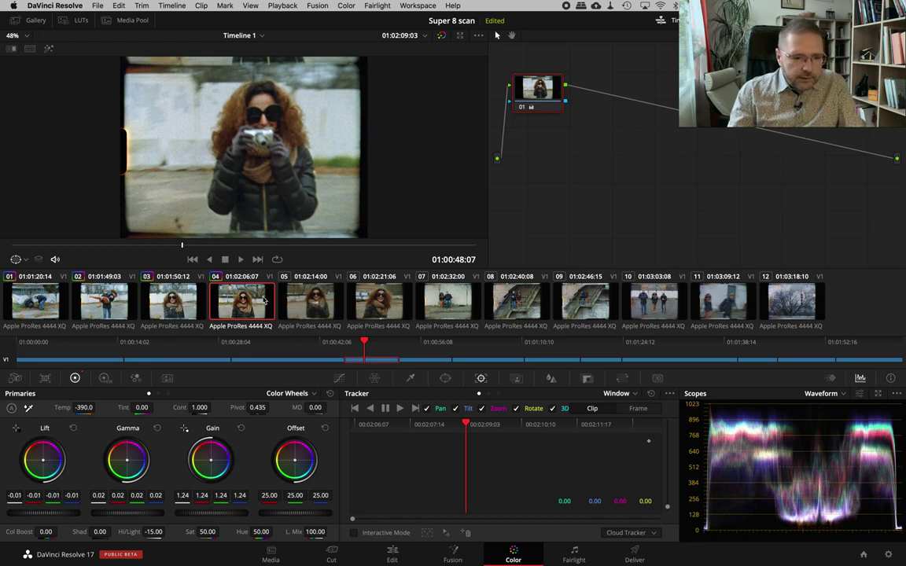
pyautogui.click(186, 308)
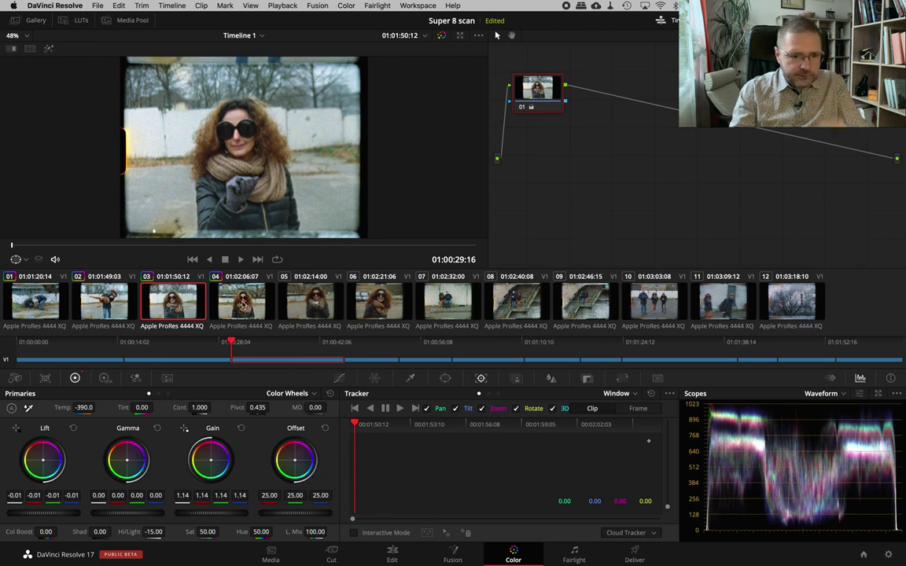
pyautogui.press('space')
pyautogui.press('space')
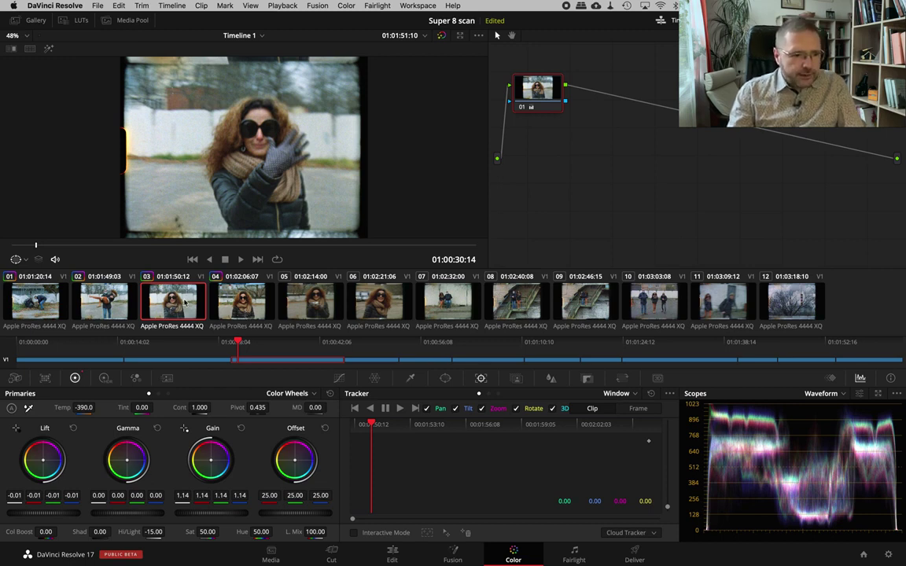
# Step: Grab a still of the current clip 03 frame into the gallery
pyautogui.rightClick(323, 136)
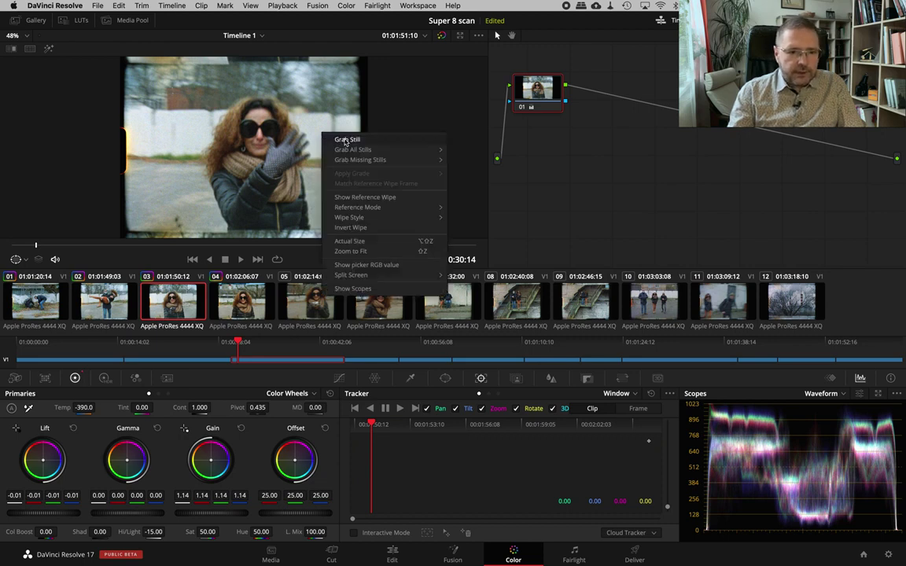
pyautogui.click(345, 141)
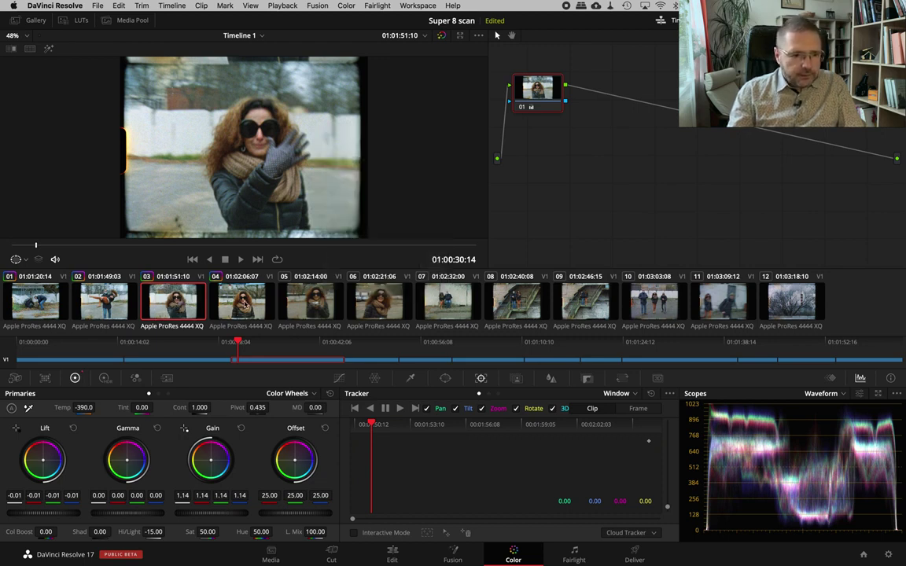
pyautogui.click(36, 20)
pyautogui.click(34, 20)
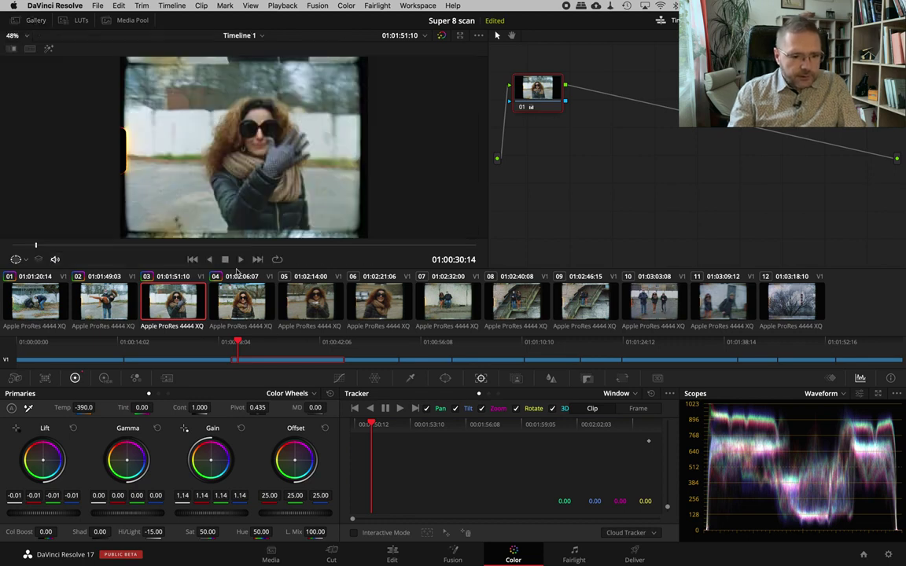
# Step: Compare clip 04 against the still in a split-screen wipe and cool its Temp to -880
pyautogui.click(226, 280)
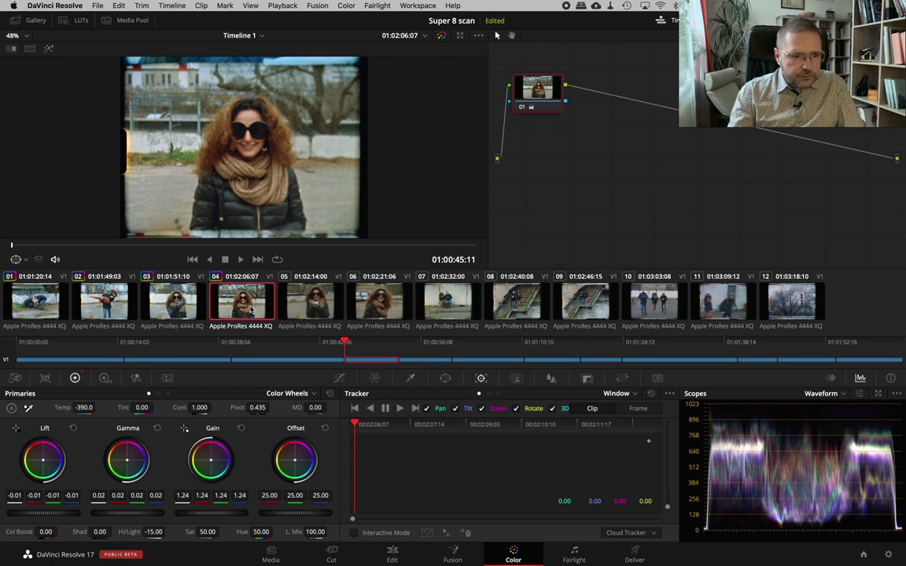
pyautogui.click(12, 51)
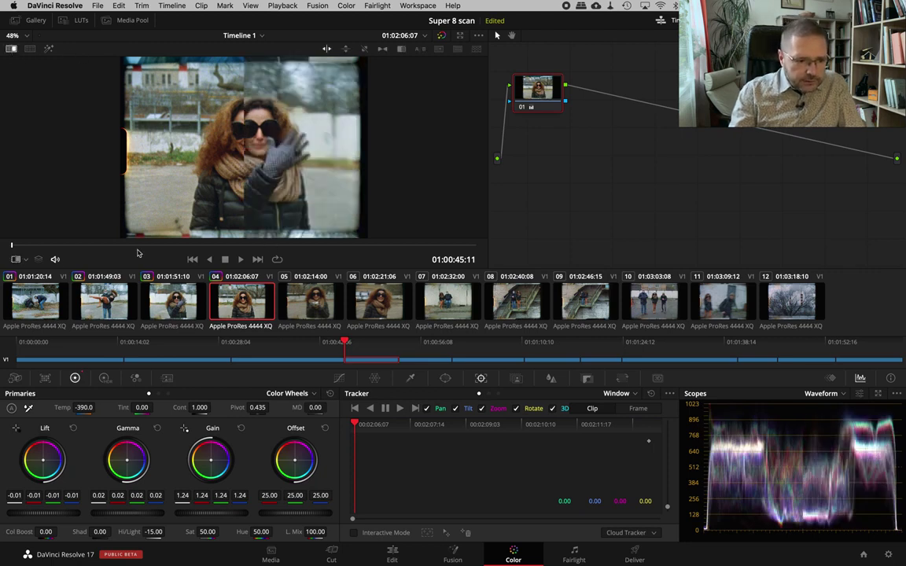
pyautogui.moveTo(11, 245)
pyautogui.mouseDown()
pyautogui.moveTo(328, 266)
pyautogui.moveTo(318, 267)
pyautogui.mouseUp()
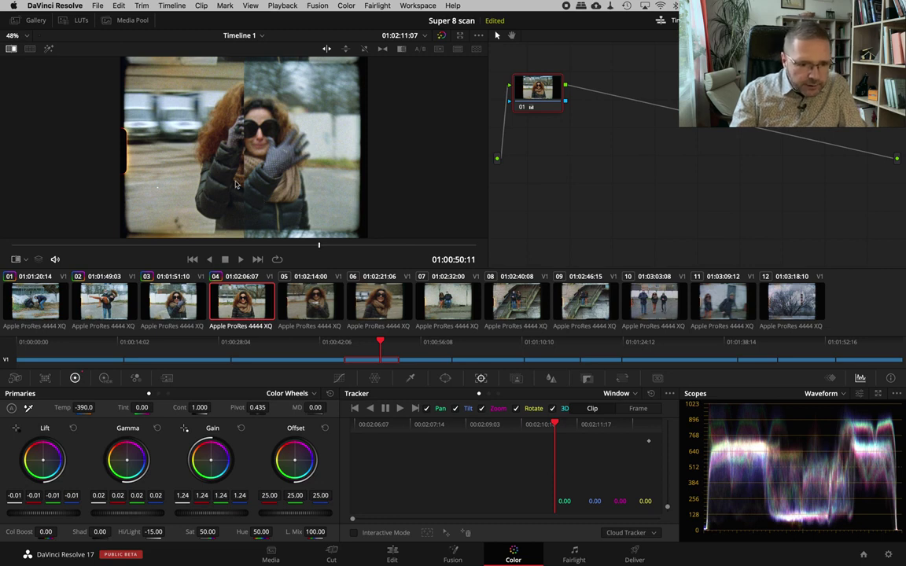
pyautogui.hotkey('alt', 'f')
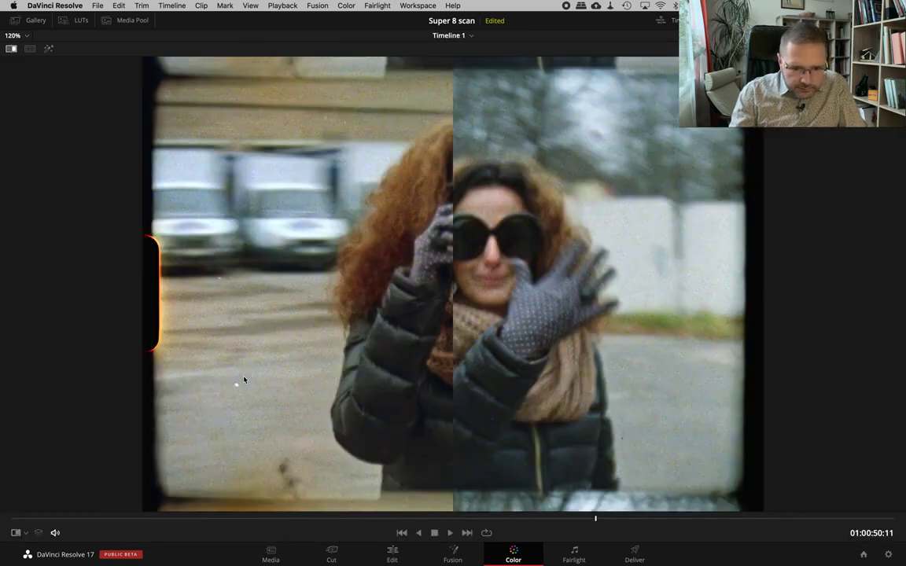
pyautogui.hotkey('alt', 'f')
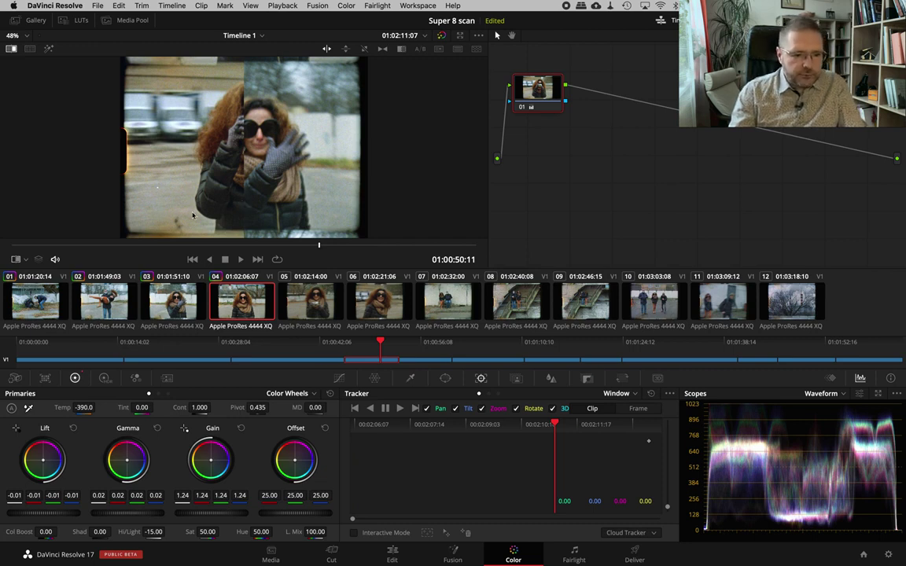
pyautogui.moveTo(84, 407); pyautogui.dragTo(59, 410)
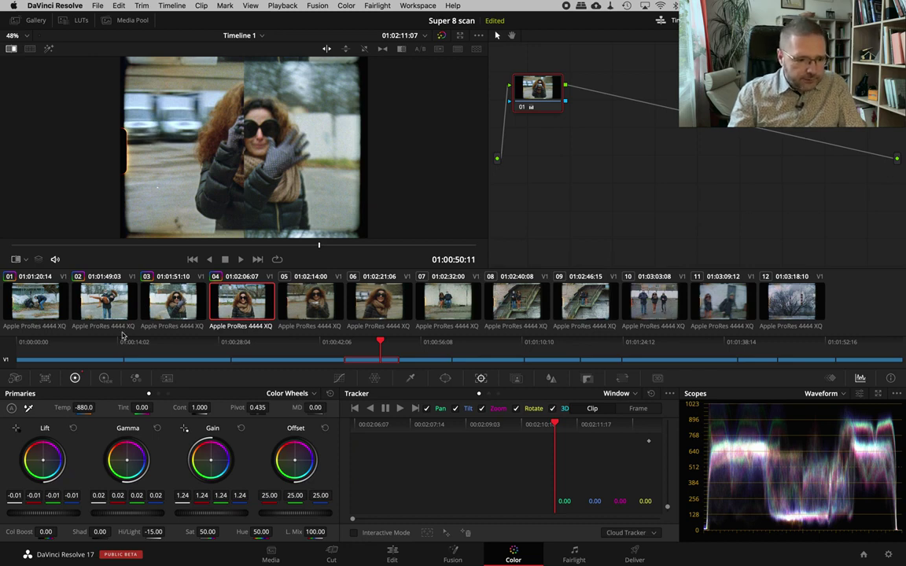
# Step: Review clip 04 in the enlarged viewer and warm its temperature toward -590
pyautogui.hotkey('alt', 'f')
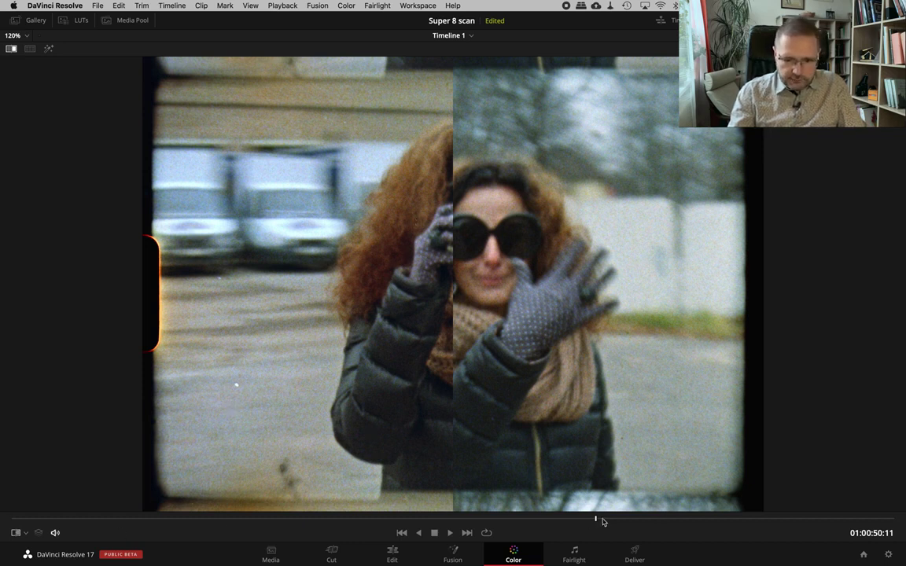
pyautogui.moveTo(603, 522)
pyautogui.mouseDown()
pyautogui.moveTo(298, 520)
pyautogui.moveTo(323, 520)
pyautogui.mouseUp()
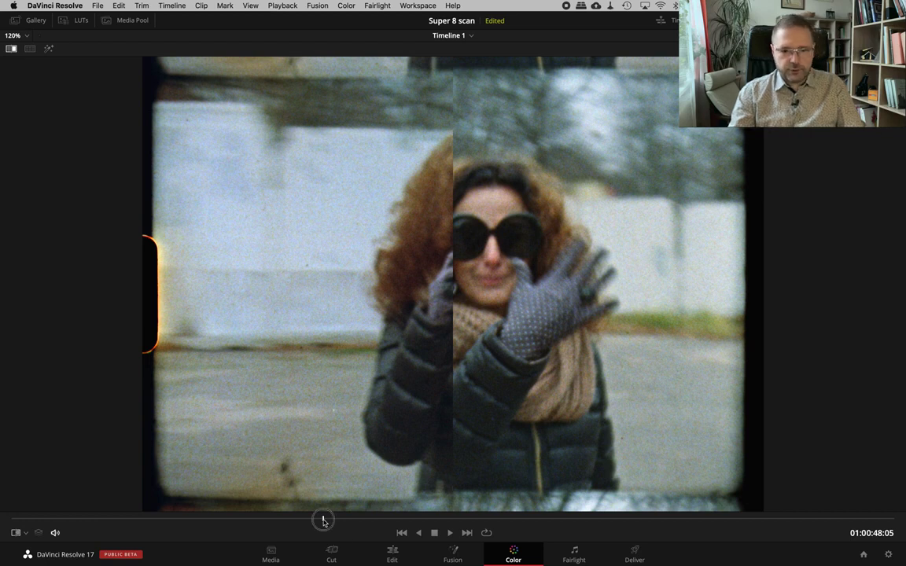
pyautogui.moveTo(324, 520)
pyautogui.mouseDown()
pyautogui.moveTo(494, 537)
pyautogui.moveTo(406, 534)
pyautogui.moveTo(322, 512)
pyautogui.mouseUp()
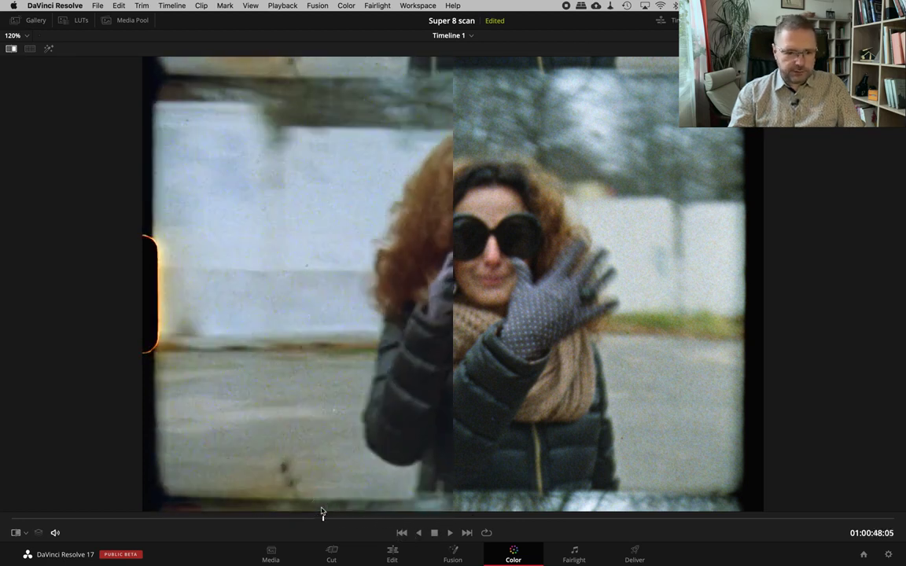
pyautogui.hotkey('alt', 'f')
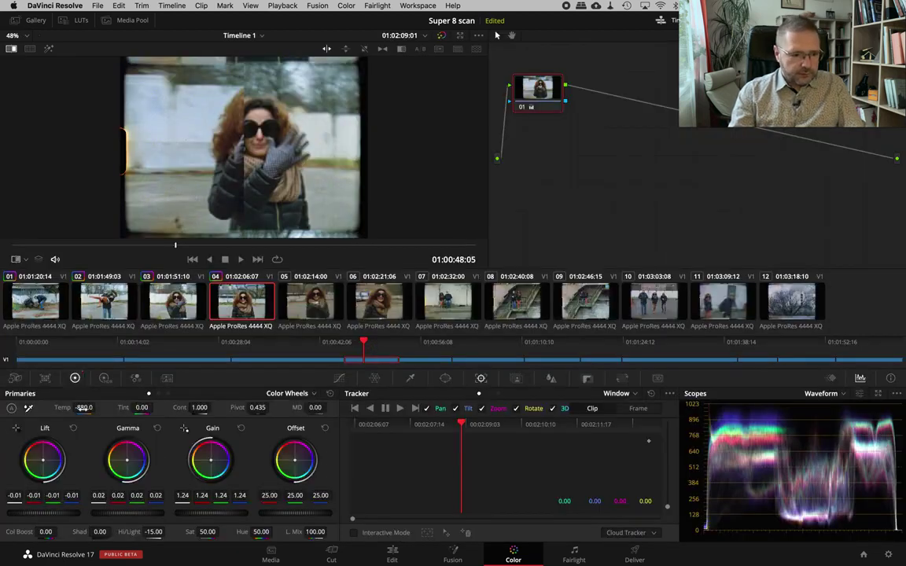
pyautogui.moveTo(83, 407); pyautogui.dragTo(84, 407)
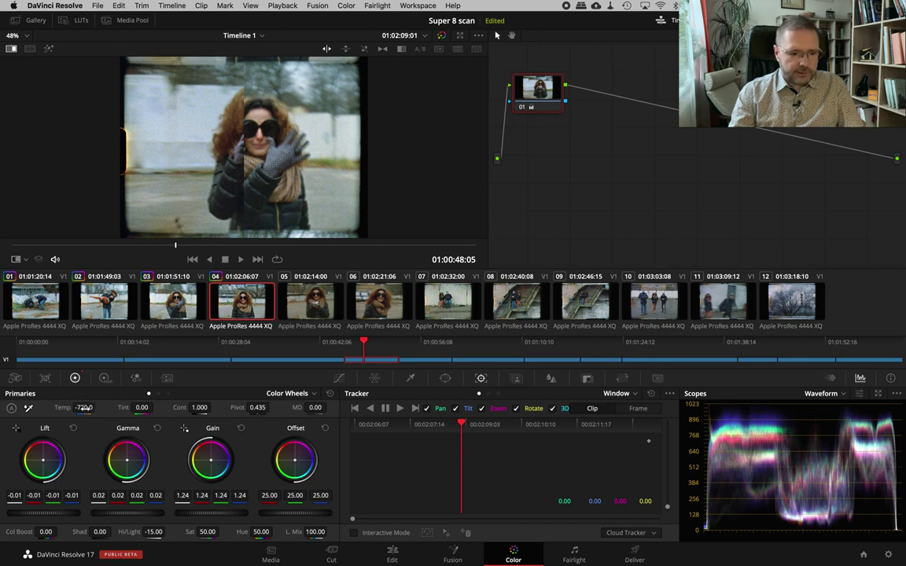
pyautogui.moveTo(84, 407); pyautogui.dragTo(98, 408)
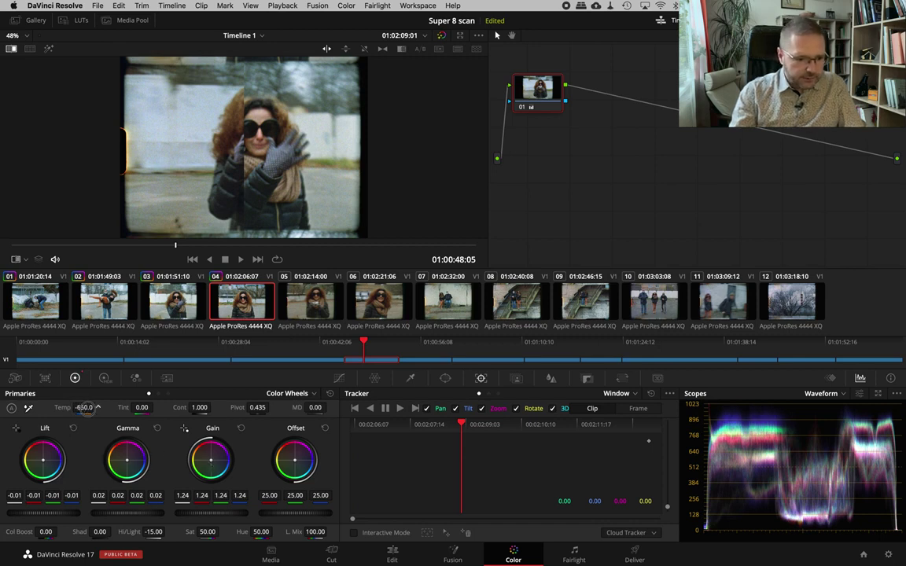
# Step: Play clip 04 full-size to check the grade, then turn off the split-screen wipe
pyautogui.hotkey('alt', 'f')
pyautogui.press('space')
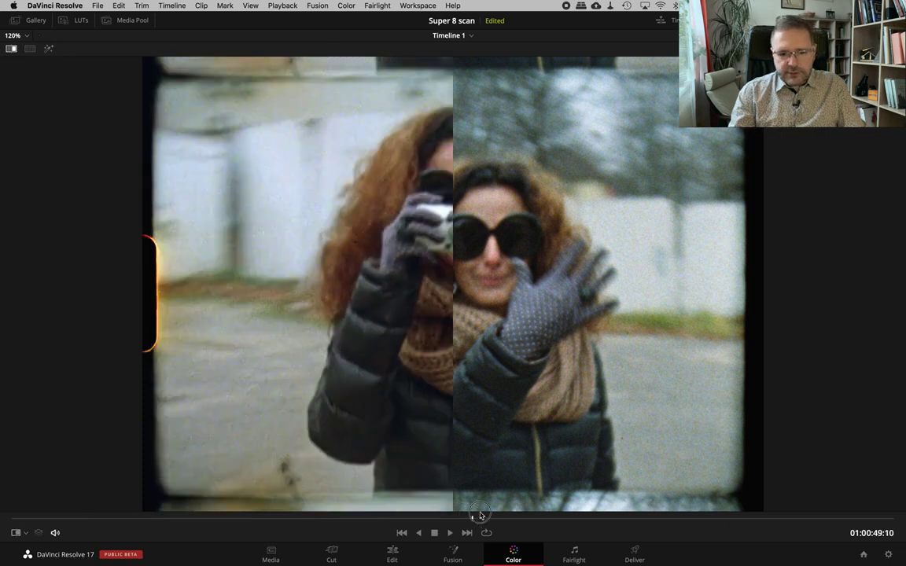
pyautogui.moveTo(588, 511); pyautogui.dragTo(334, 498)
pyautogui.hotkey('alt', 'f')
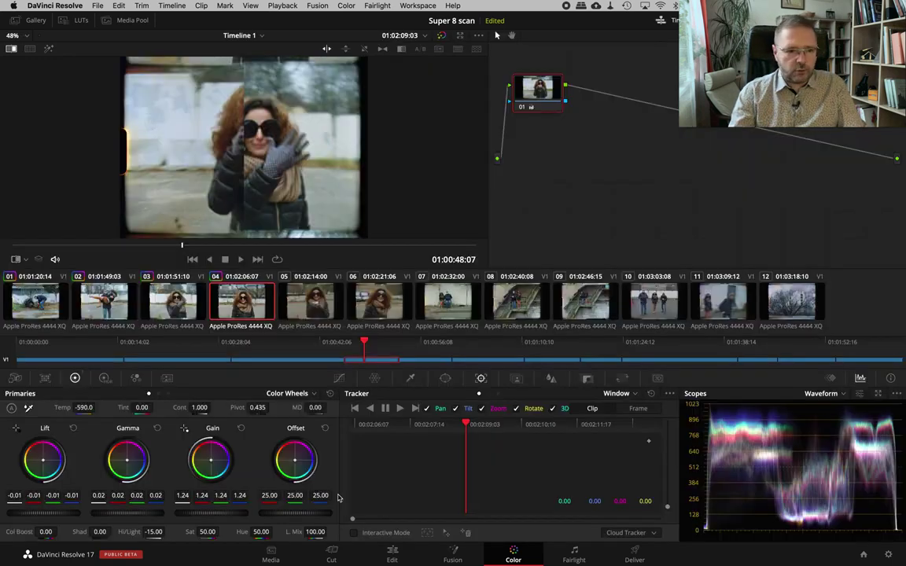
pyautogui.click(11, 48)
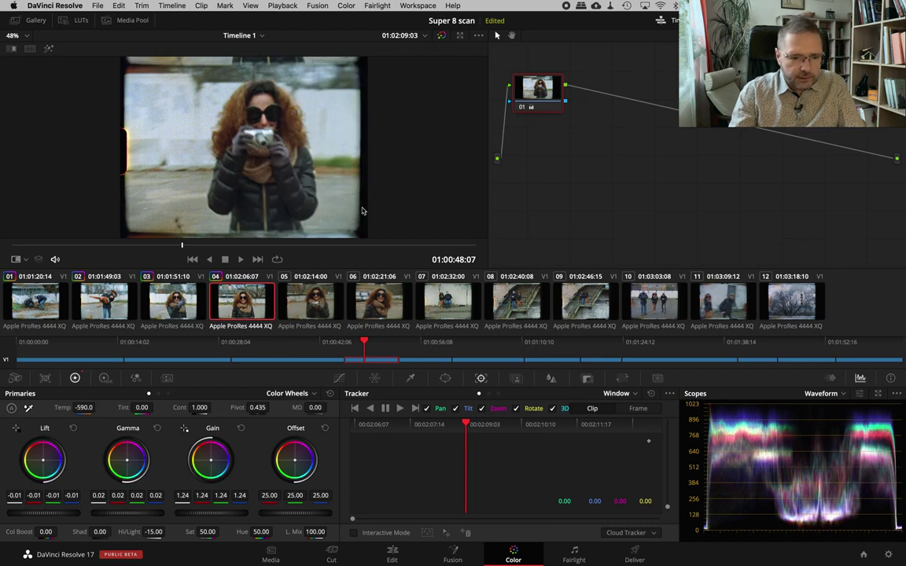
# Step: Switch between clips 03 and 04 and scrub through clip 04 to confirm the match
pyautogui.click(186, 308)
pyautogui.click(221, 313)
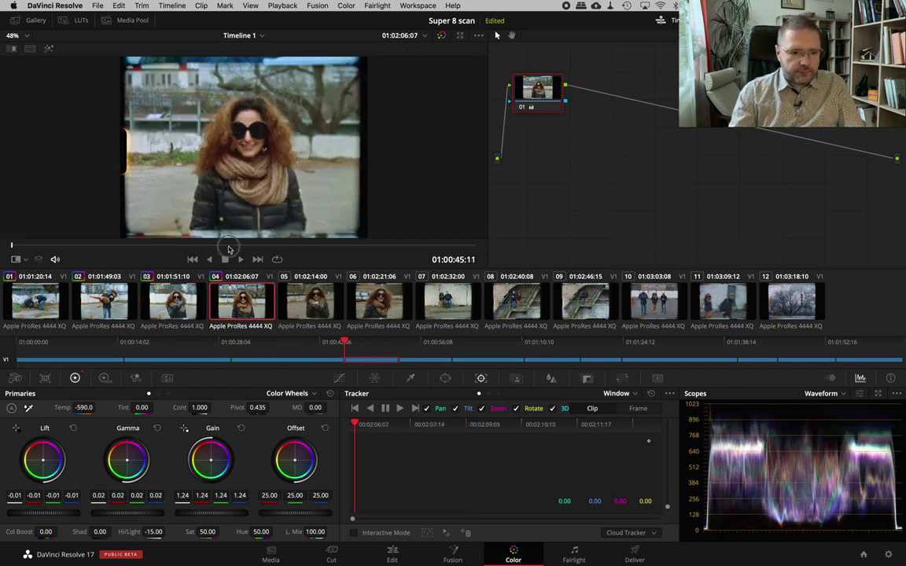
pyautogui.click(227, 246)
pyautogui.click(187, 312)
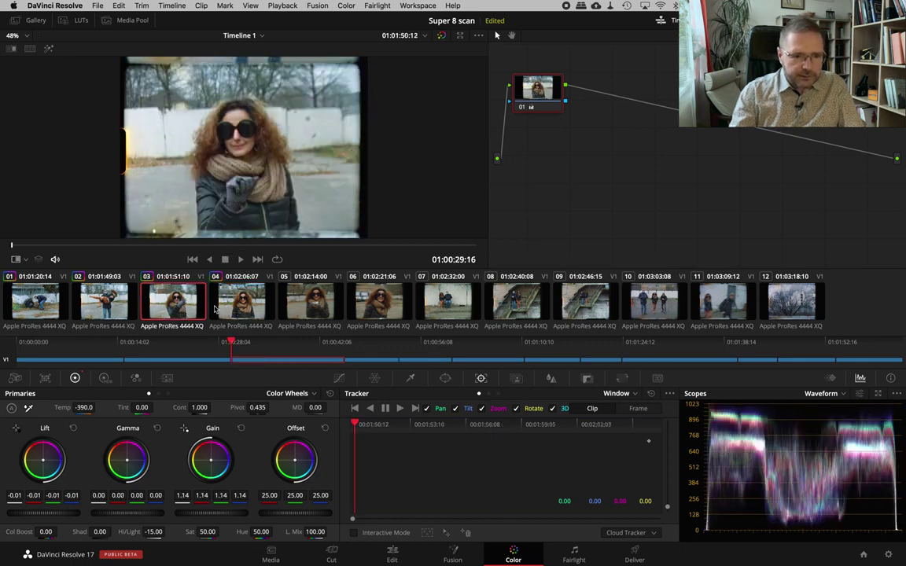
pyautogui.click(246, 302)
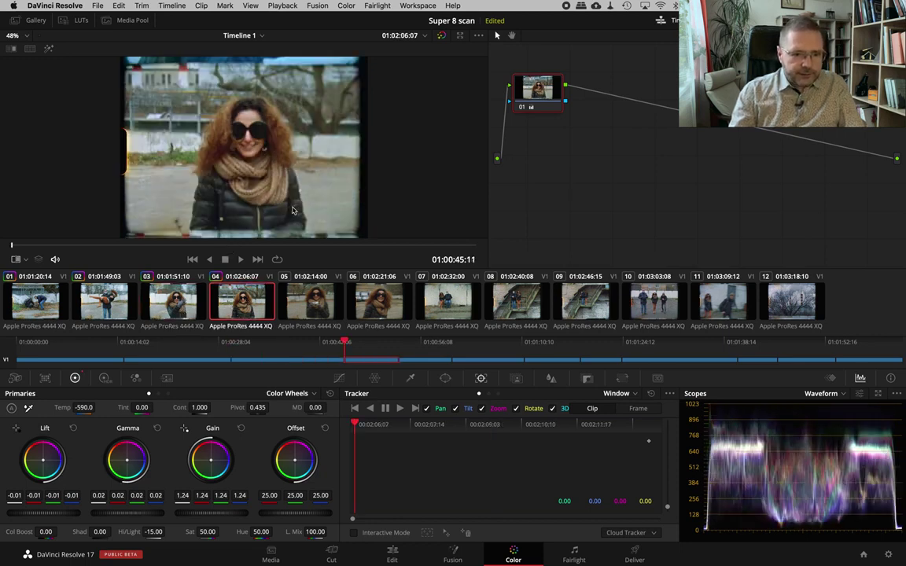
pyautogui.click(11, 246)
pyautogui.moveTo(12, 246)
pyautogui.mouseDown()
pyautogui.moveTo(131, 248)
pyautogui.moveTo(11, 246)
pyautogui.mouseUp()
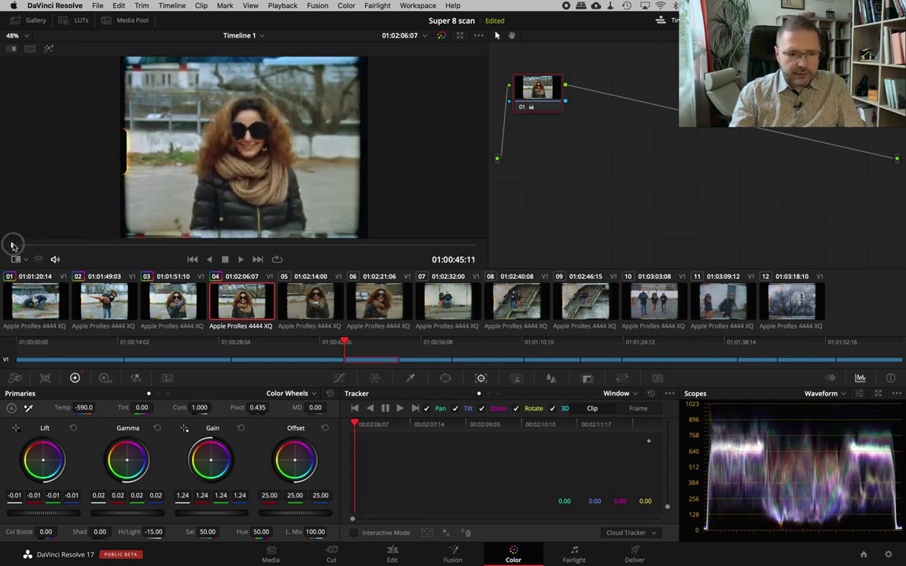
pyautogui.moveTo(12, 246); pyautogui.dragTo(217, 245)
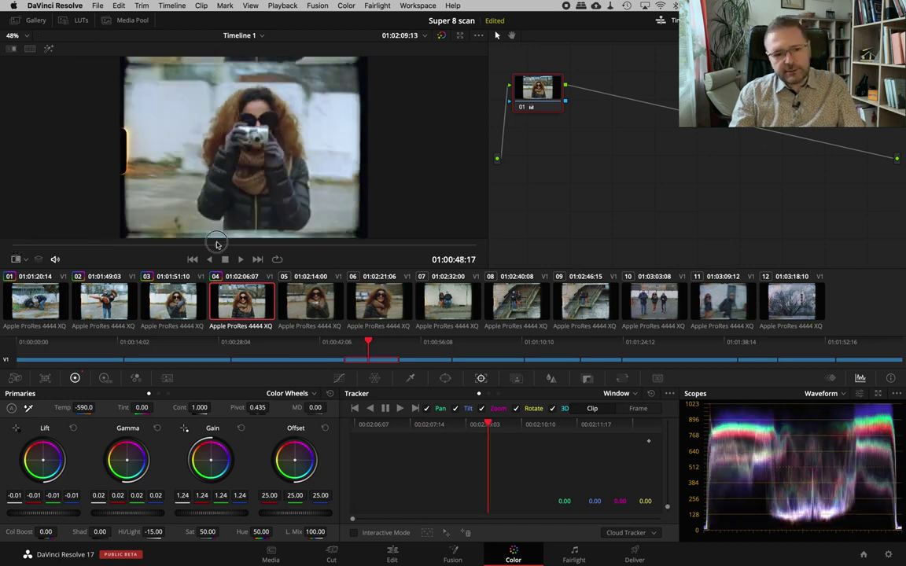
pyautogui.moveTo(217, 244); pyautogui.dragTo(210, 247)
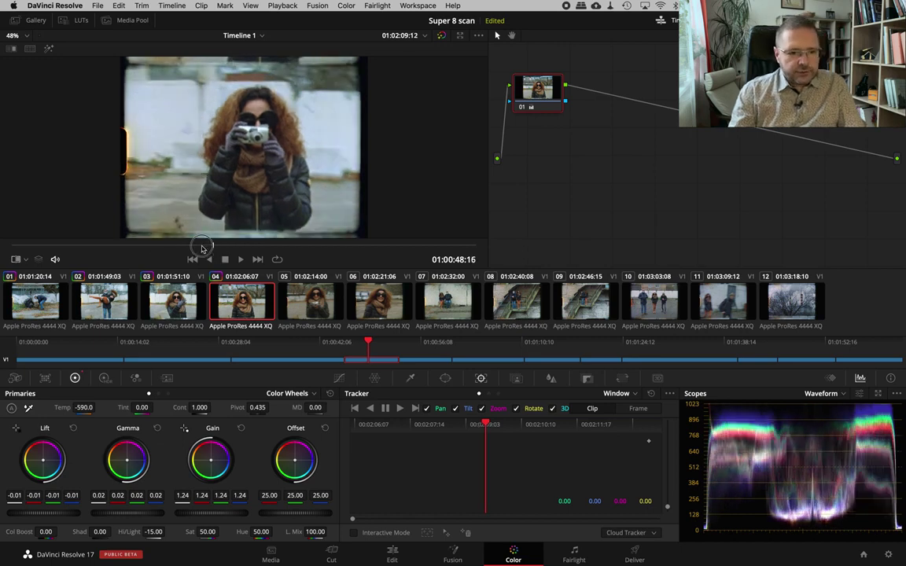
pyautogui.moveTo(210, 247)
pyautogui.mouseDown()
pyautogui.moveTo(16, 249)
pyautogui.moveTo(147, 254)
pyautogui.mouseUp()
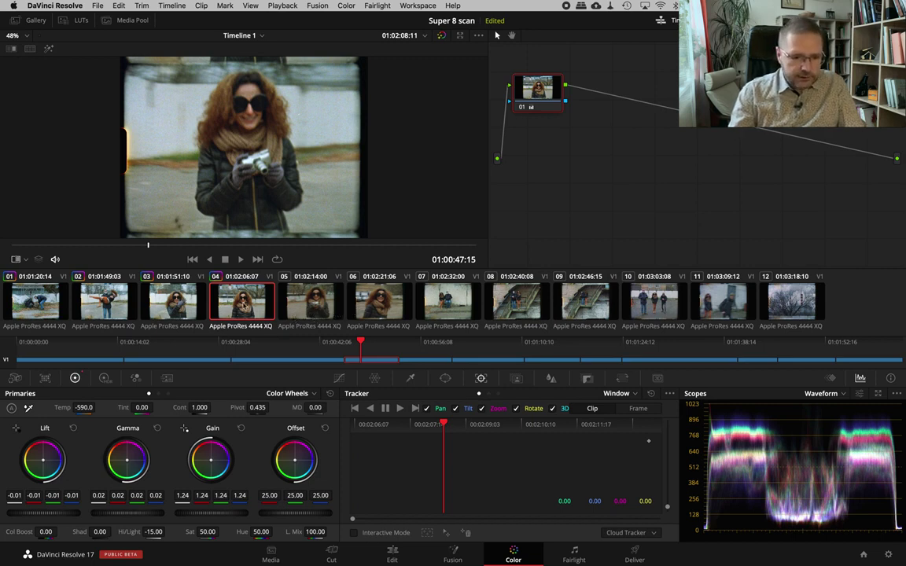
# Step: Select clip 07, the couple on the bench, and play it in the enlarged viewer
pyautogui.click(452, 303)
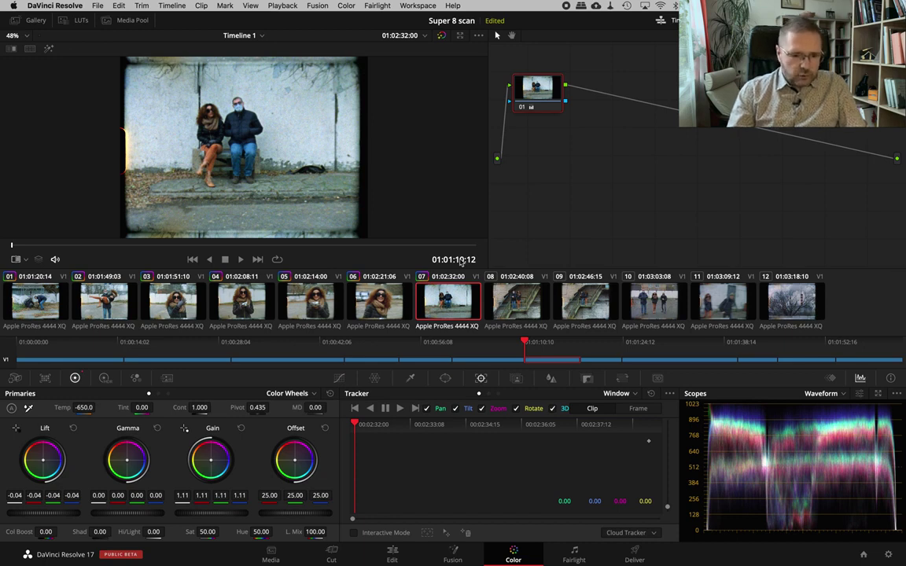
pyautogui.hotkey('shift', 'f')
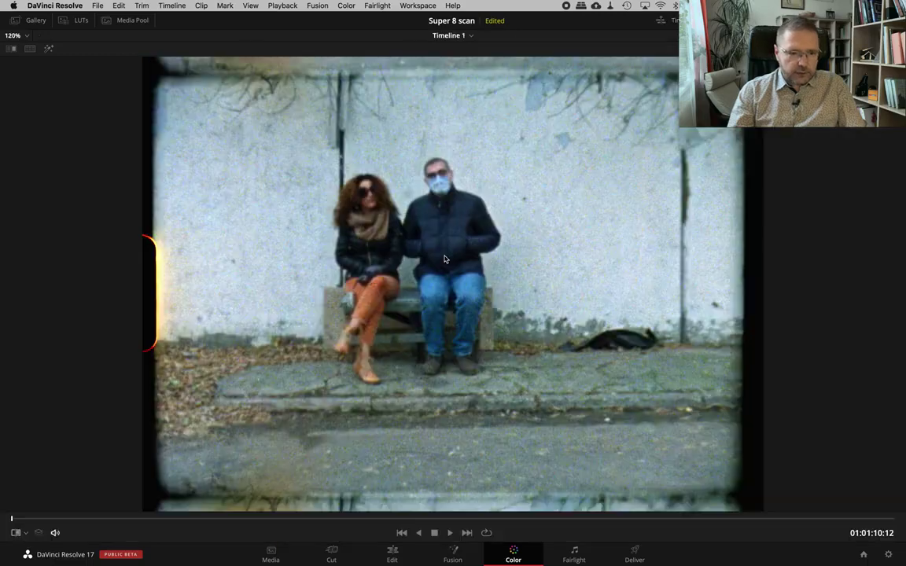
pyautogui.press('space')
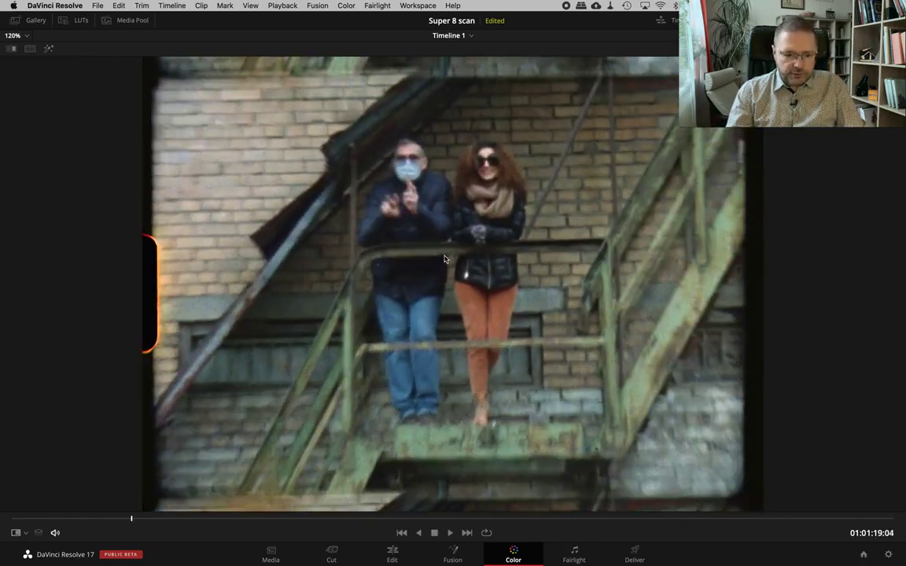
pyautogui.hotkey('alt', 'f')
pyautogui.click(454, 314)
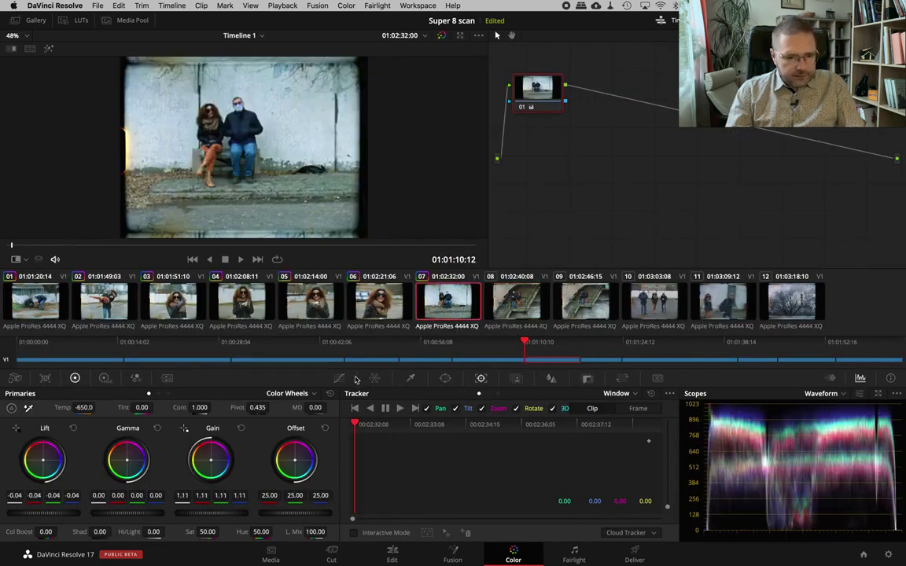
# Step: Stabilize clip 07 in the Stabilizer with defaults: cropping 0.50, smooth 0.25, strength 1.00
pyautogui.click(634, 394)
pyautogui.click(641, 410)
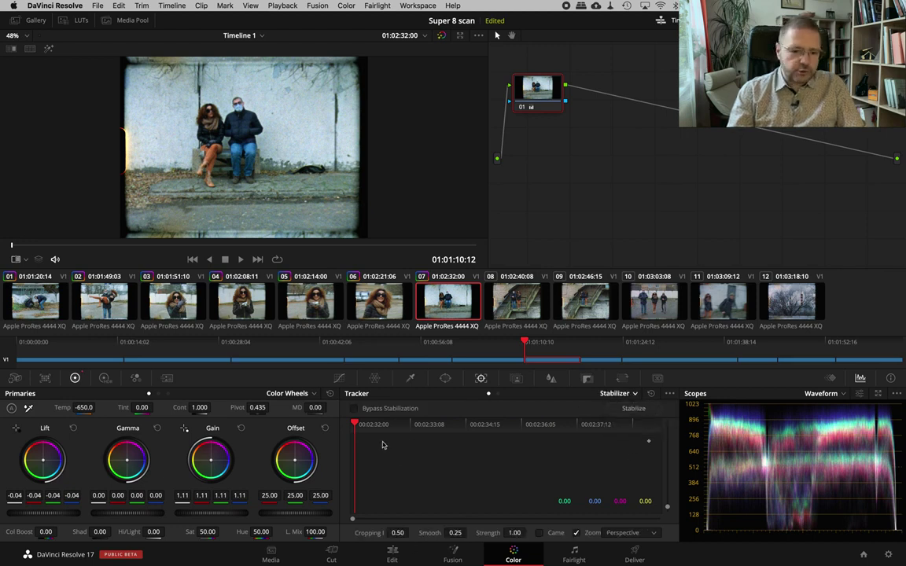
pyautogui.click(634, 409)
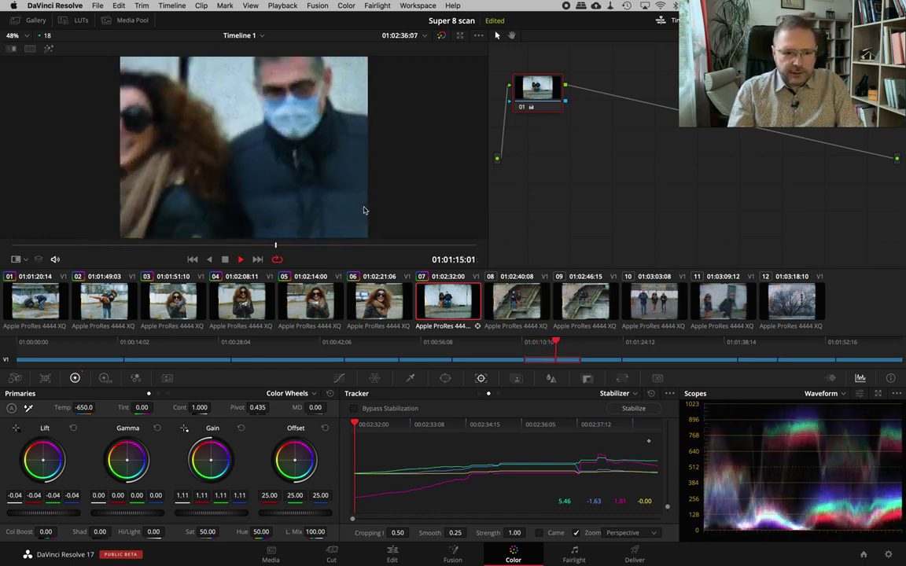
pyautogui.press('space')
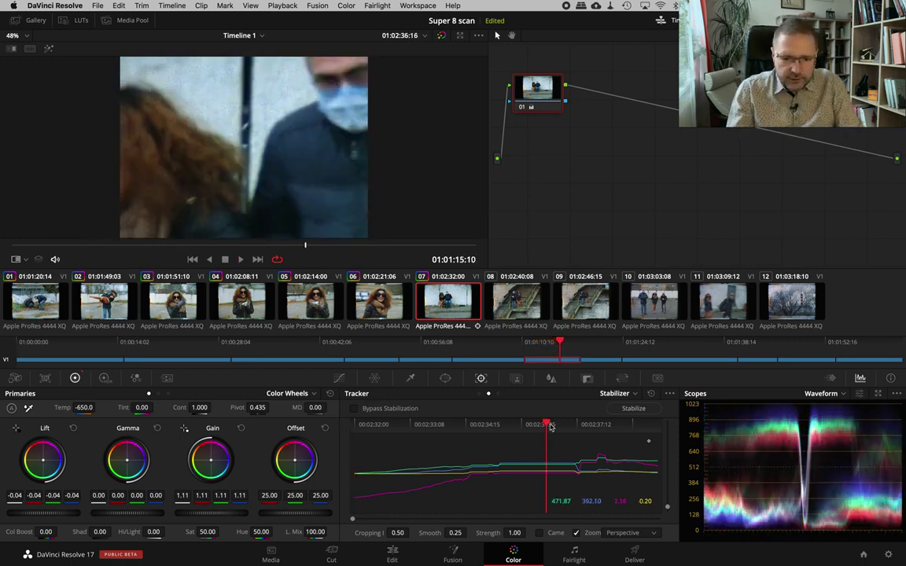
# Step: Clear clip 07's tracking and re-stabilize it using Similarity mode
pyautogui.click(652, 398)
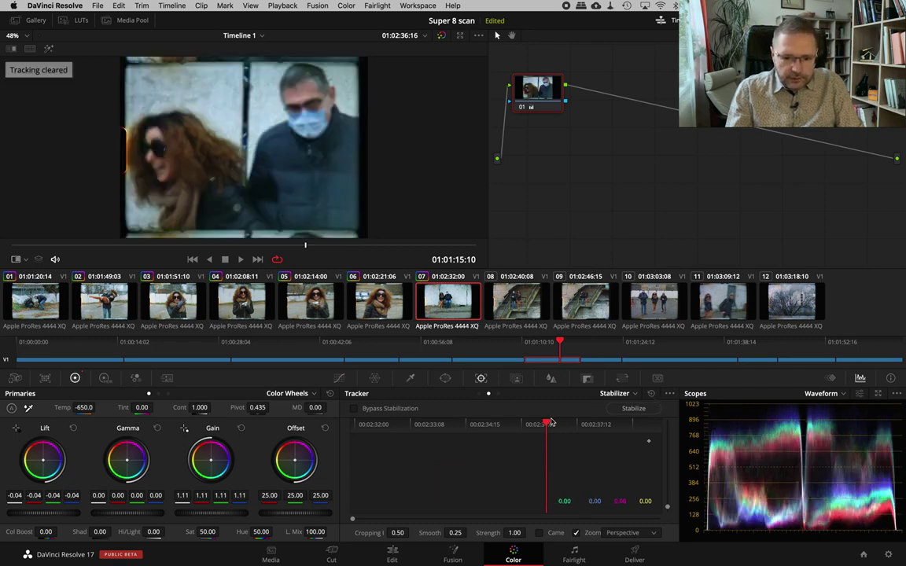
pyautogui.click(624, 533)
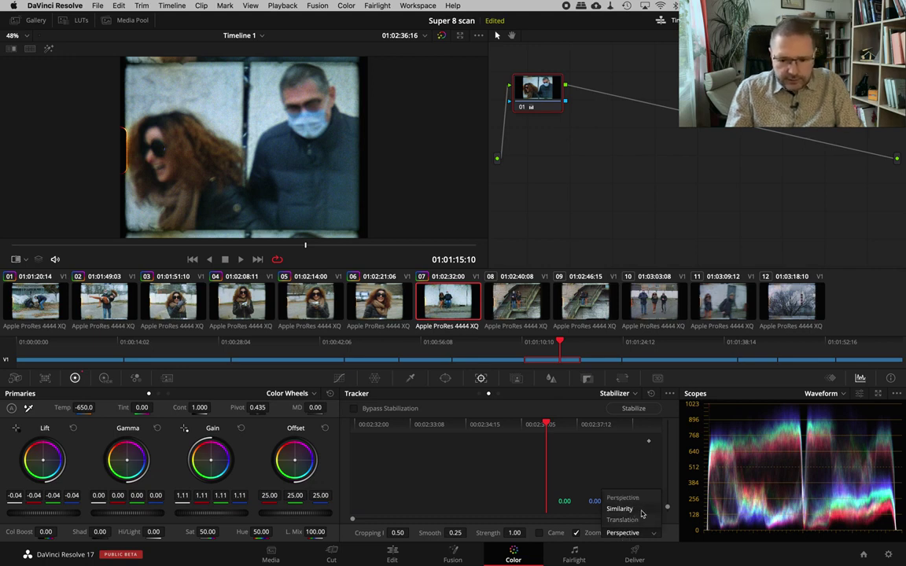
pyautogui.click(637, 510)
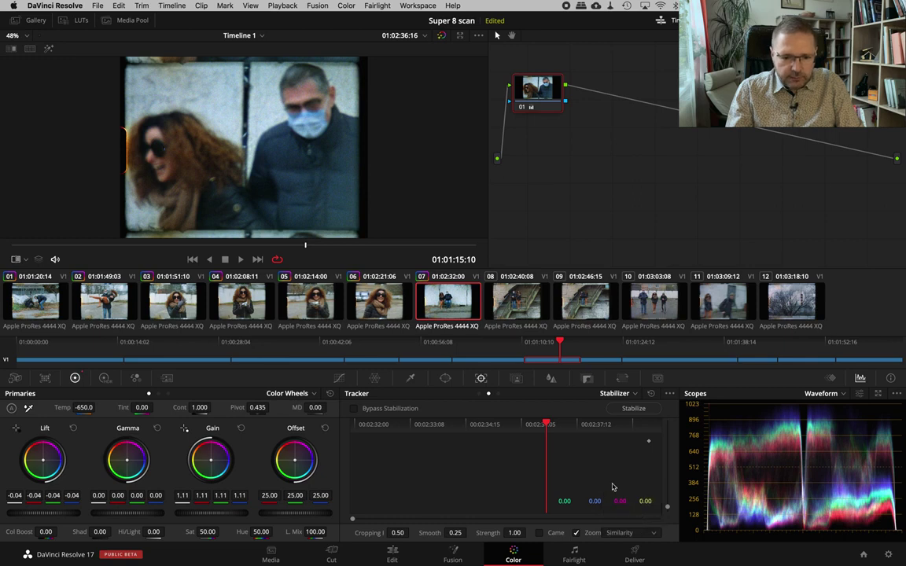
pyautogui.press('Up')
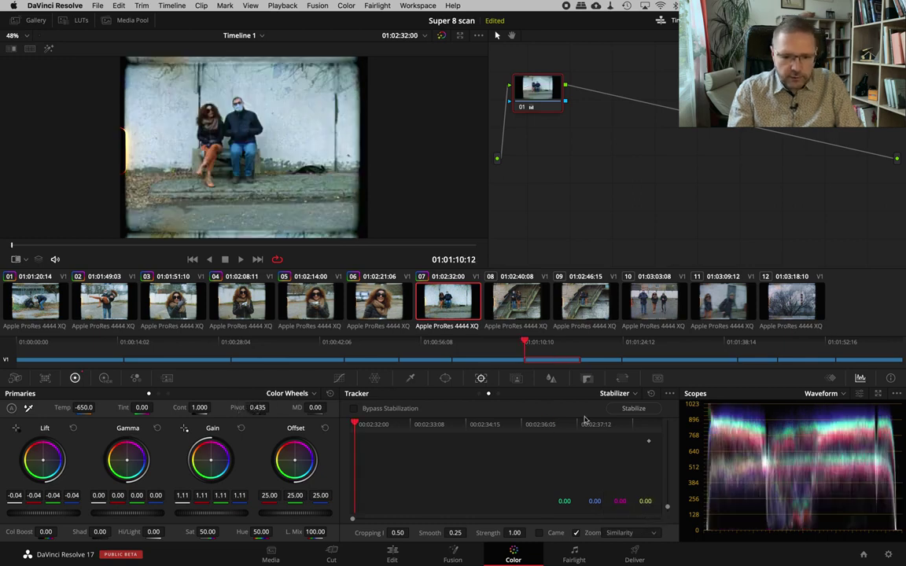
pyautogui.click(630, 409)
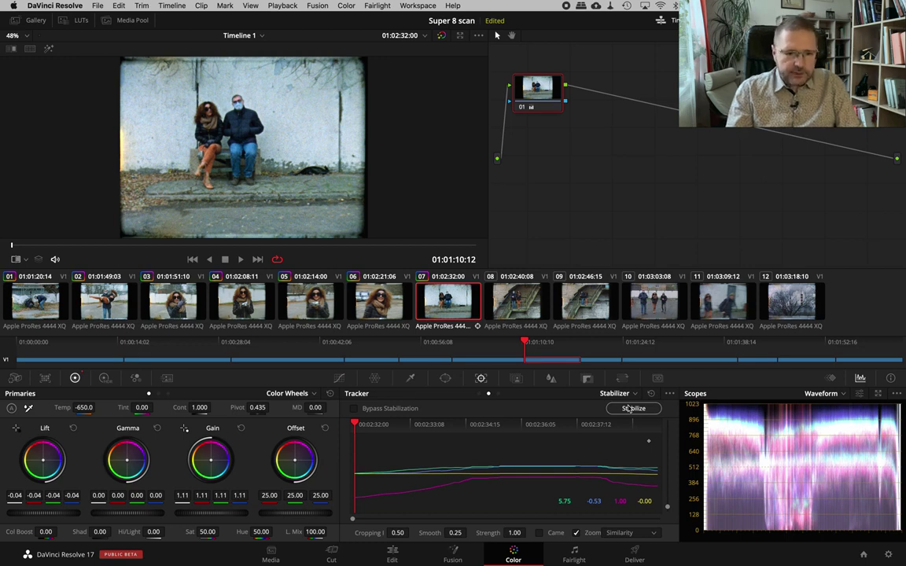
# Step: Toggle Bypass Stabilization to compare, then play the stabilized clip
pyautogui.click(353, 411)
pyautogui.click(353, 411)
pyautogui.press('space')
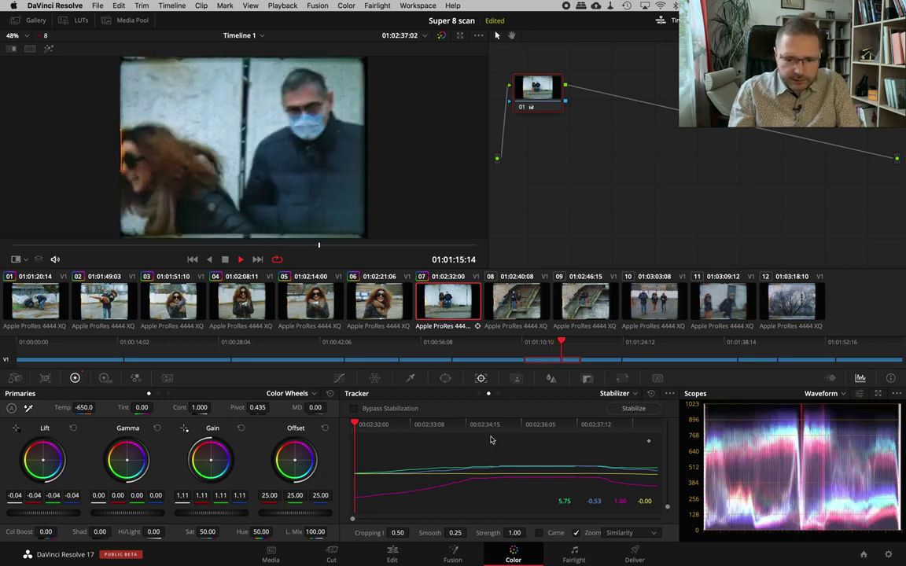
pyautogui.press('space')
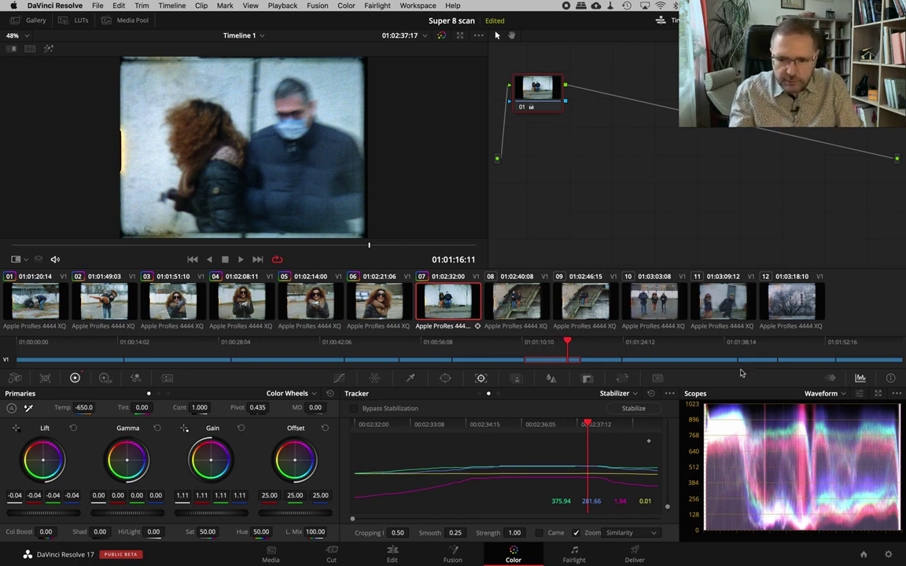
# Step: Show the Keyframes panel instead of the scopes, re-run stabilization and compare with bypass
pyautogui.click(830, 381)
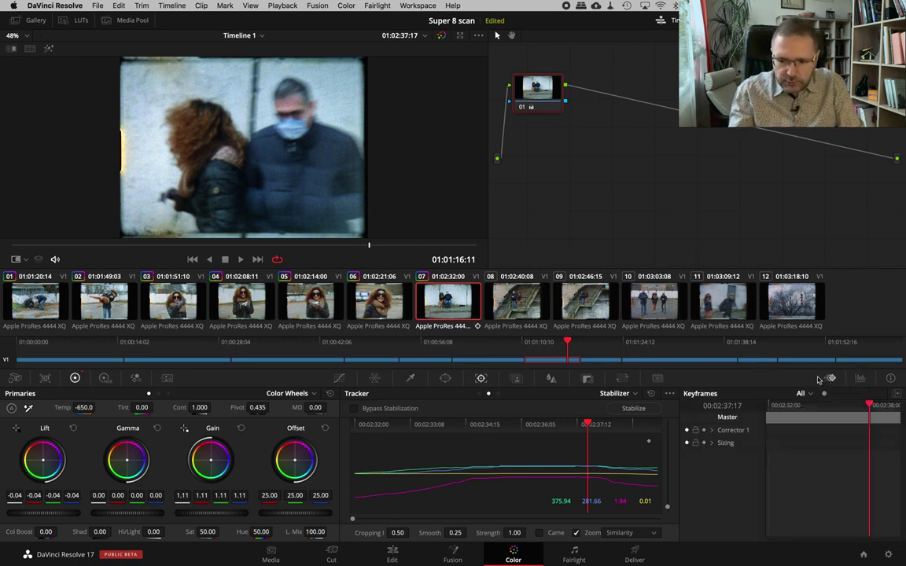
pyautogui.click(621, 408)
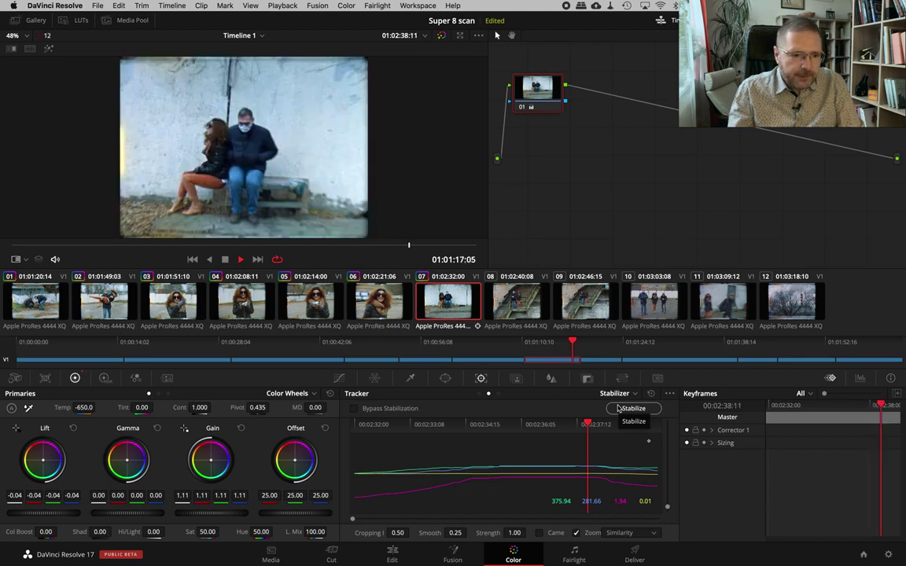
pyautogui.click(354, 410)
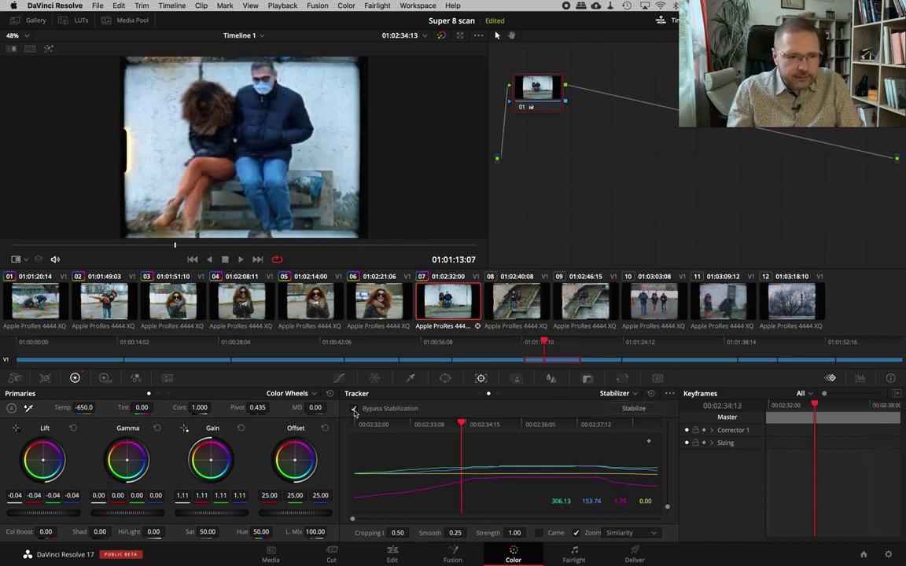
pyautogui.click(354, 410)
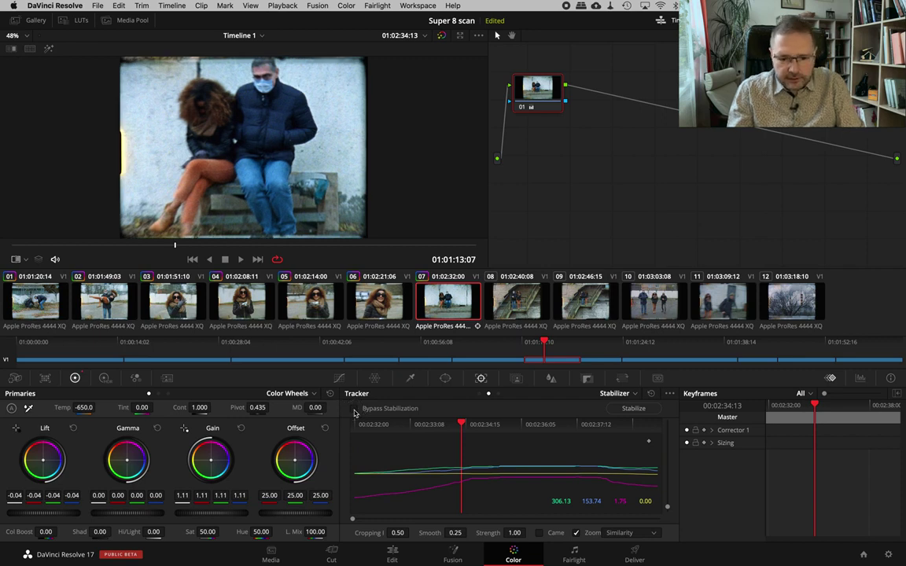
# Step: Play clip 07 with the stabilizer's Zoom off, then turn Zoom back on and replay
pyautogui.click(577, 534)
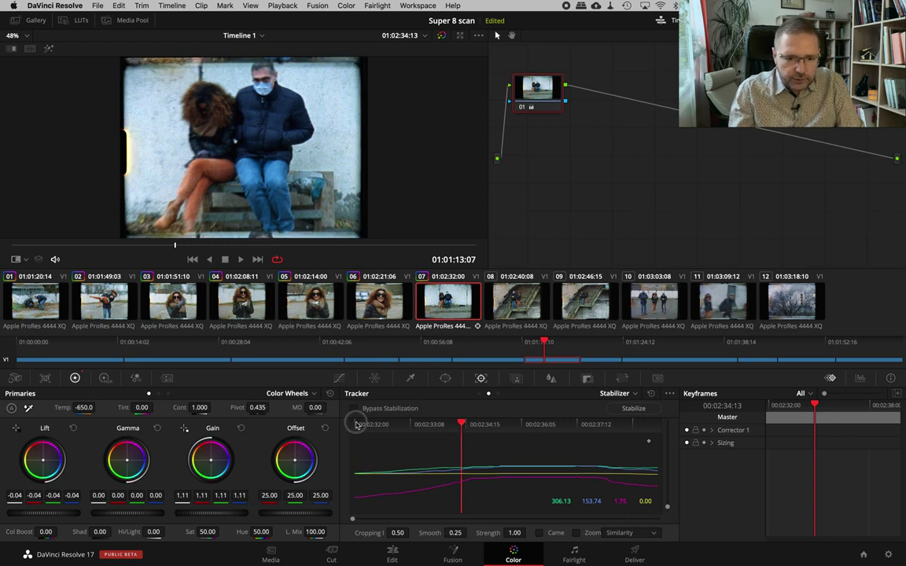
pyautogui.press('Up')
pyautogui.press('space')
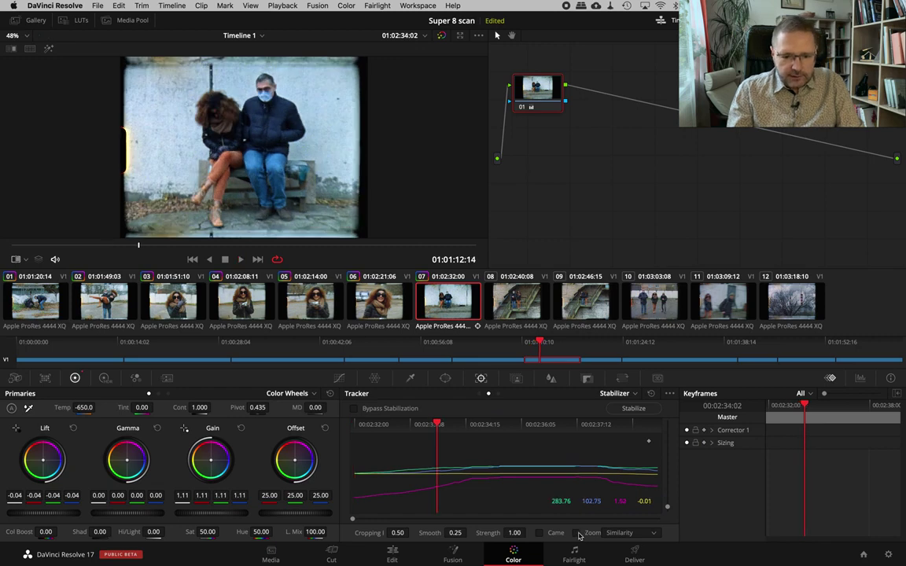
pyautogui.click(578, 533)
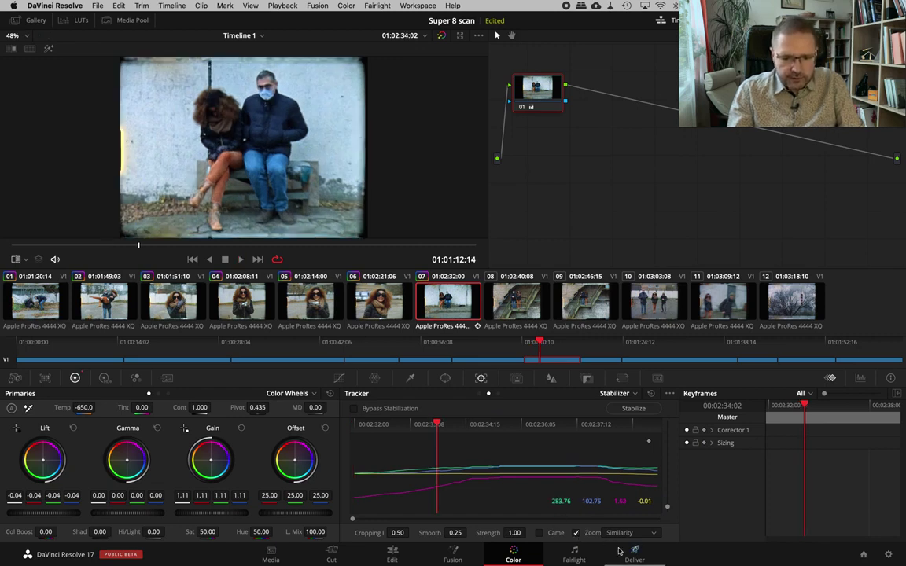
pyautogui.press('space')
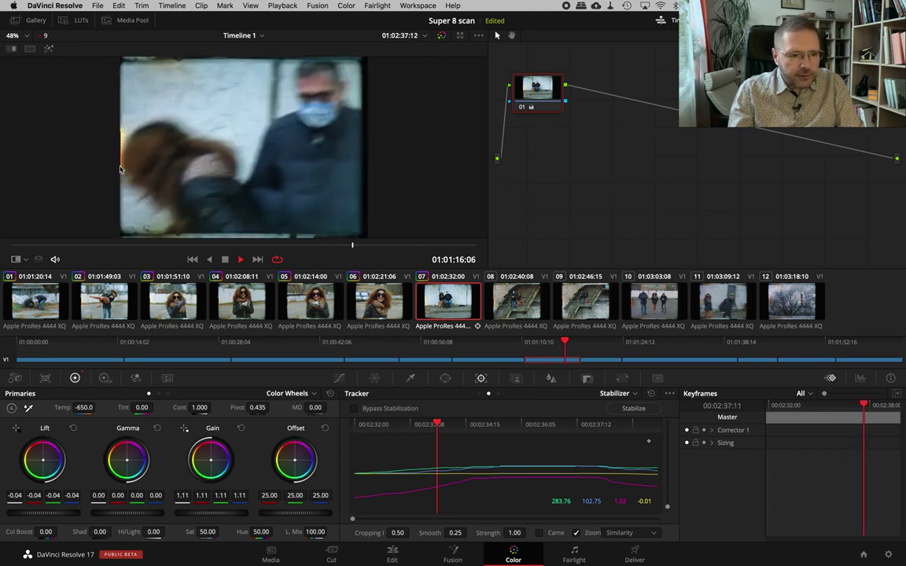
pyautogui.press('space')
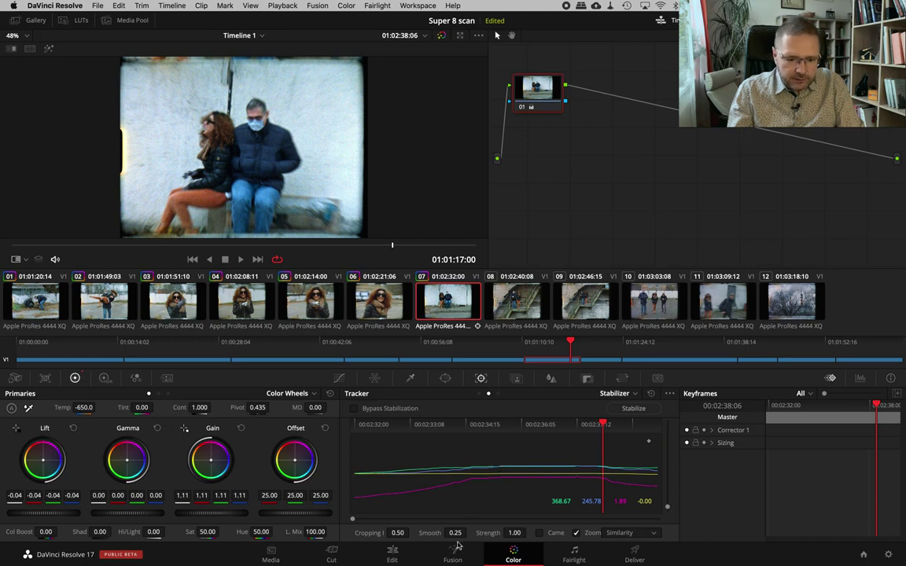
# Step: On the Edit page, set the bench clip's transform Zoom to 1.100, then return to Color
pyautogui.click(399, 557)
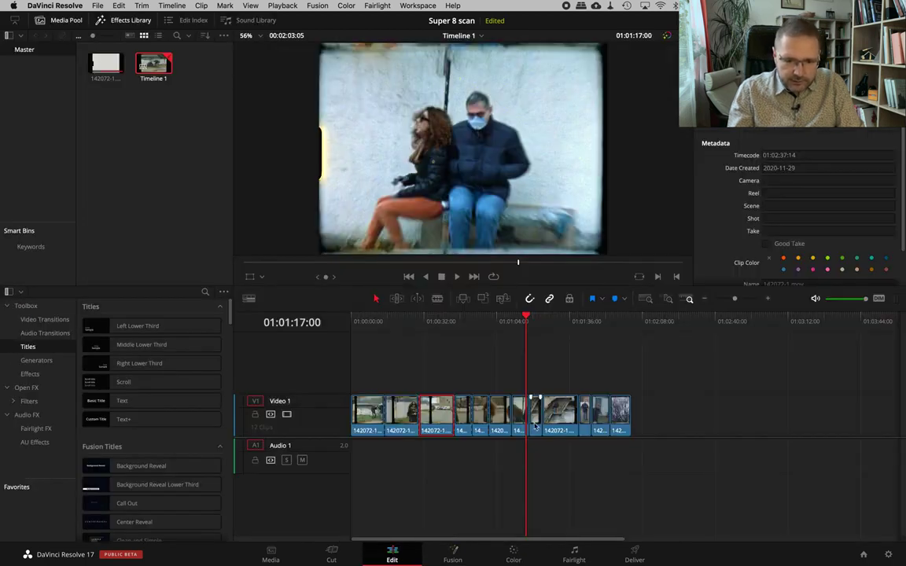
pyautogui.click(519, 413)
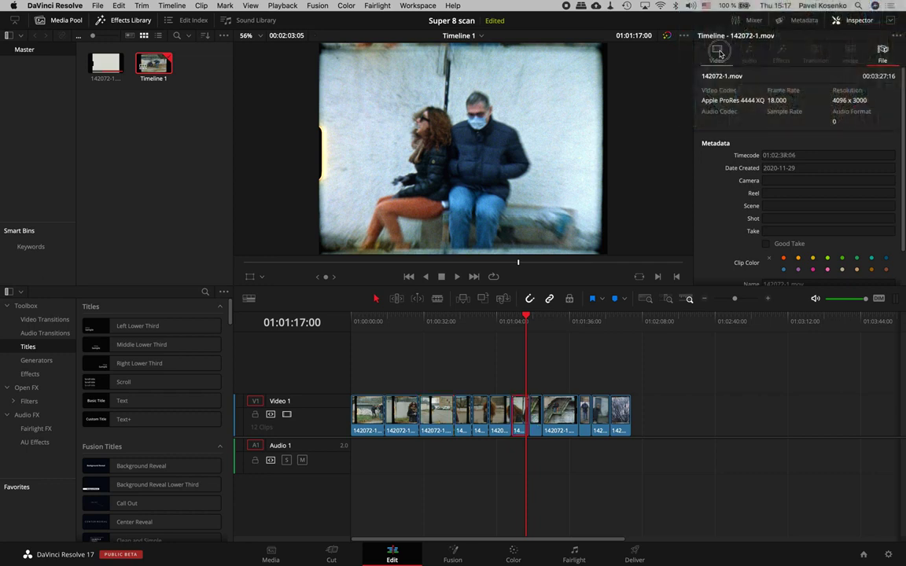
pyautogui.click(717, 54)
pyautogui.click(788, 90)
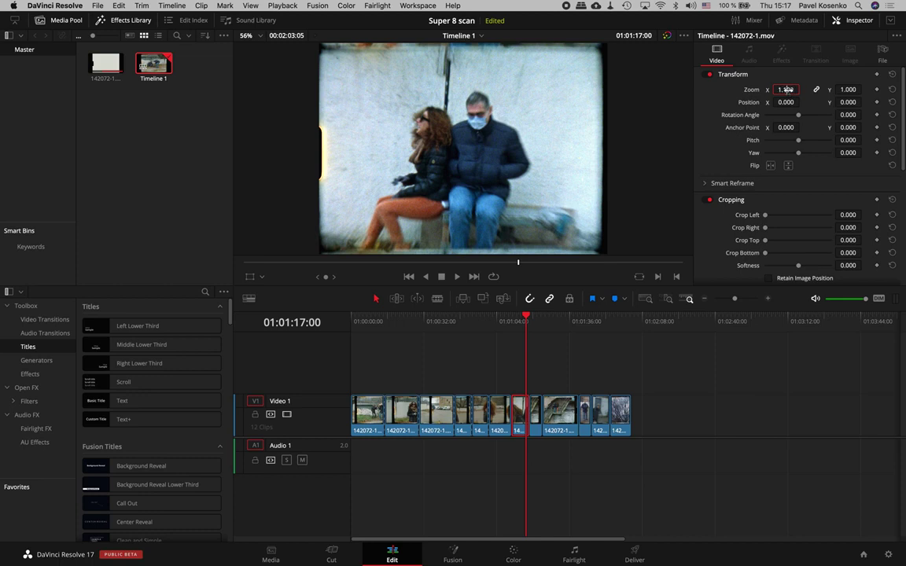
pyautogui.press('Return')
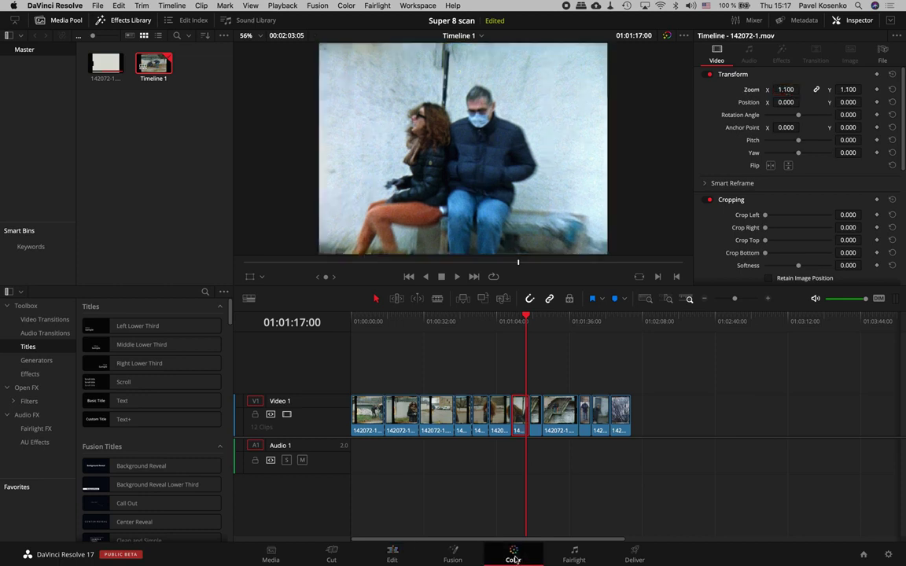
pyautogui.click(513, 557)
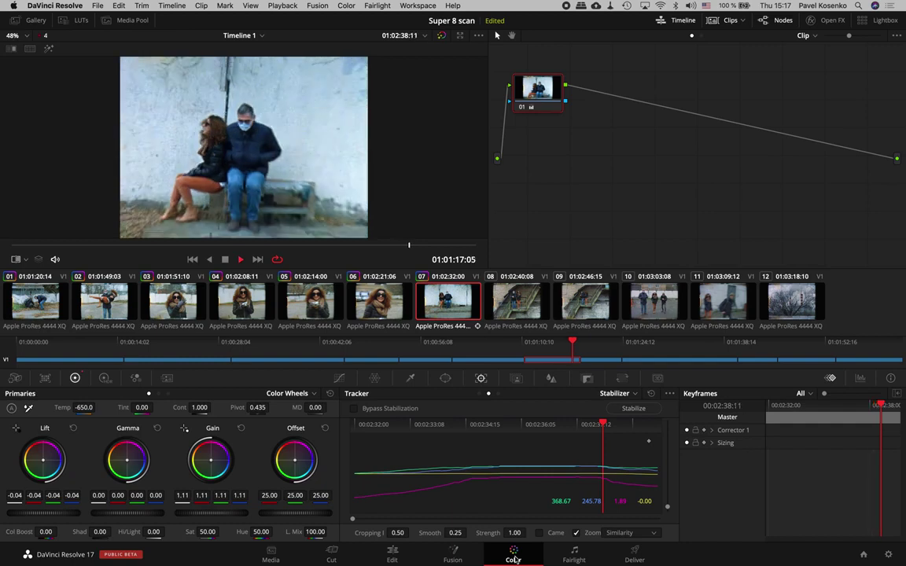
# Step: Untick clip 07's stabilizer Zoom so the film borders show, and go to the Edit page
pyautogui.hotkey('alt', 'f')
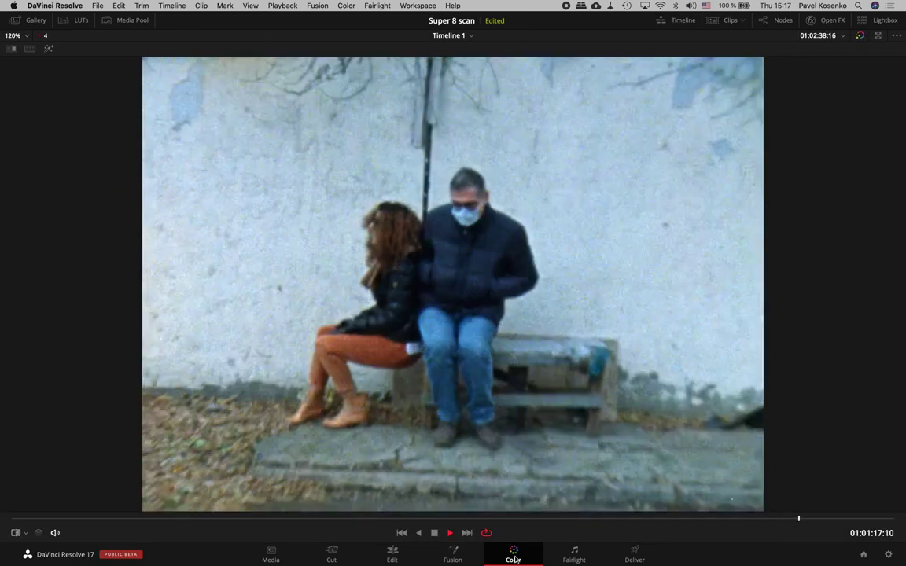
pyautogui.press('Up')
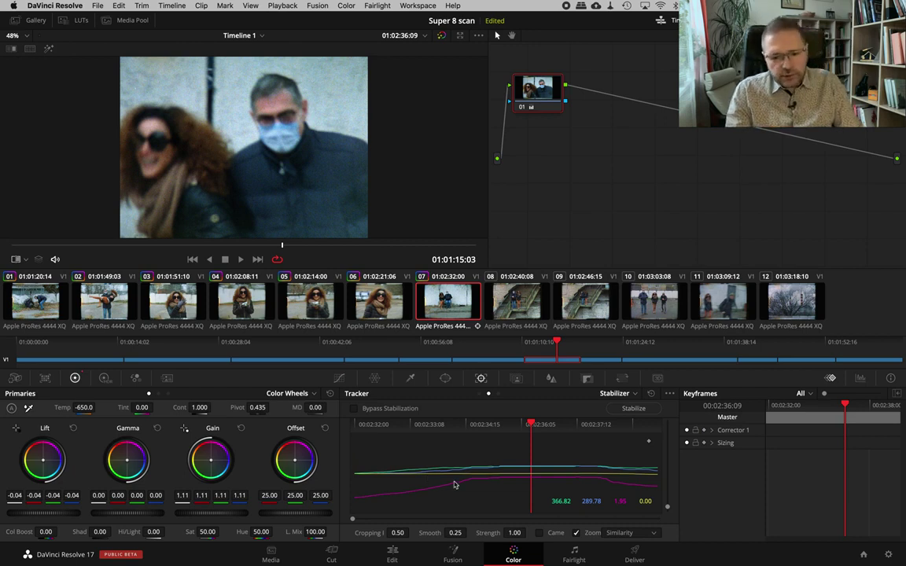
pyautogui.click(576, 534)
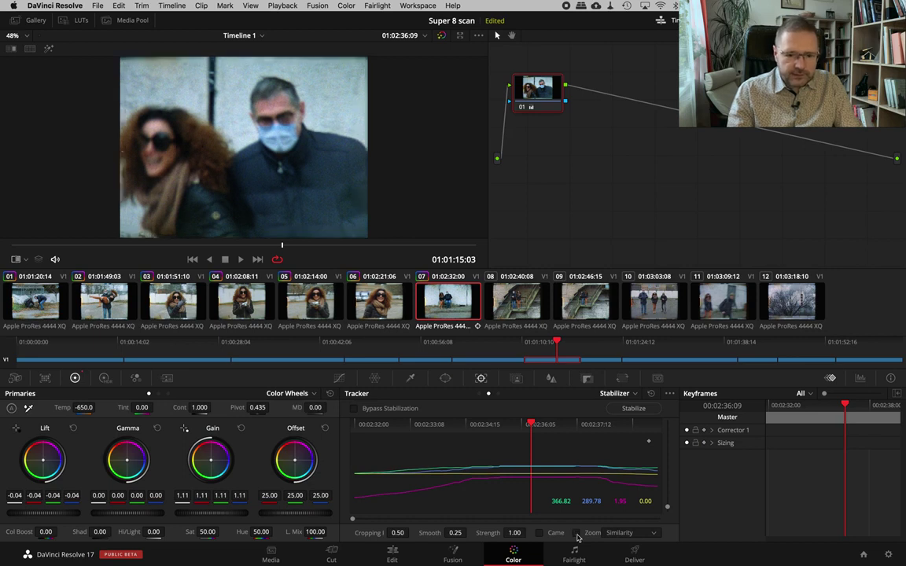
pyautogui.click(396, 558)
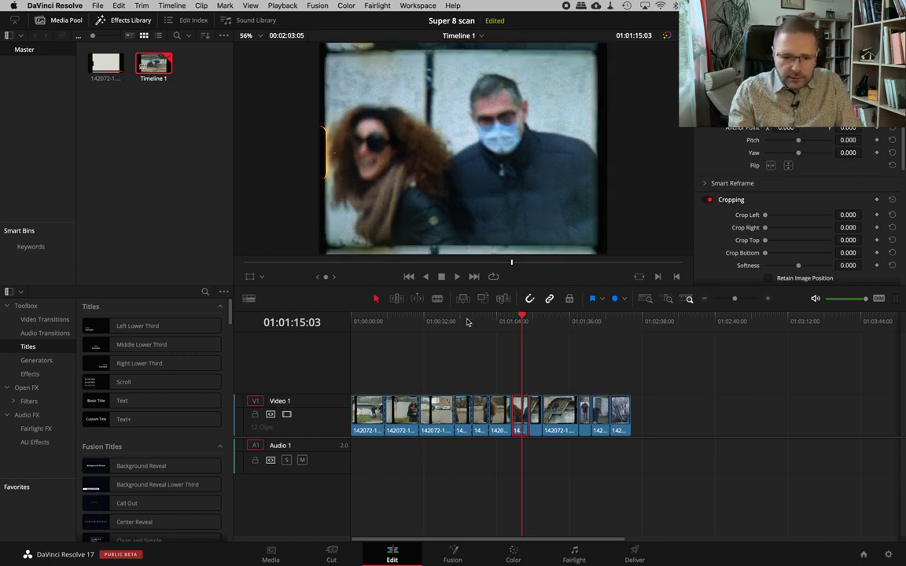
# Step: Back on the Color page, play clip 07 briefly, then review it from its start in the enlarged viewer
pyautogui.click(513, 556)
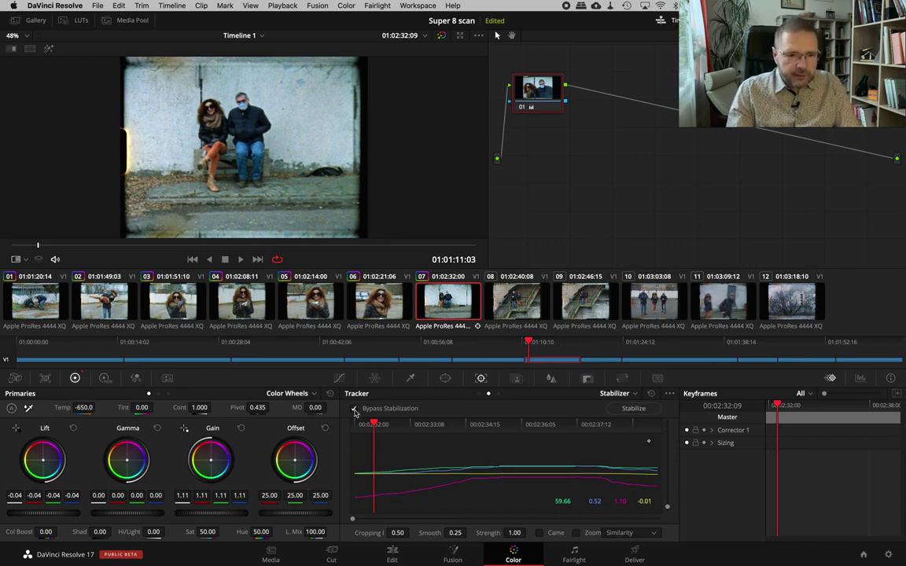
pyautogui.press('space')
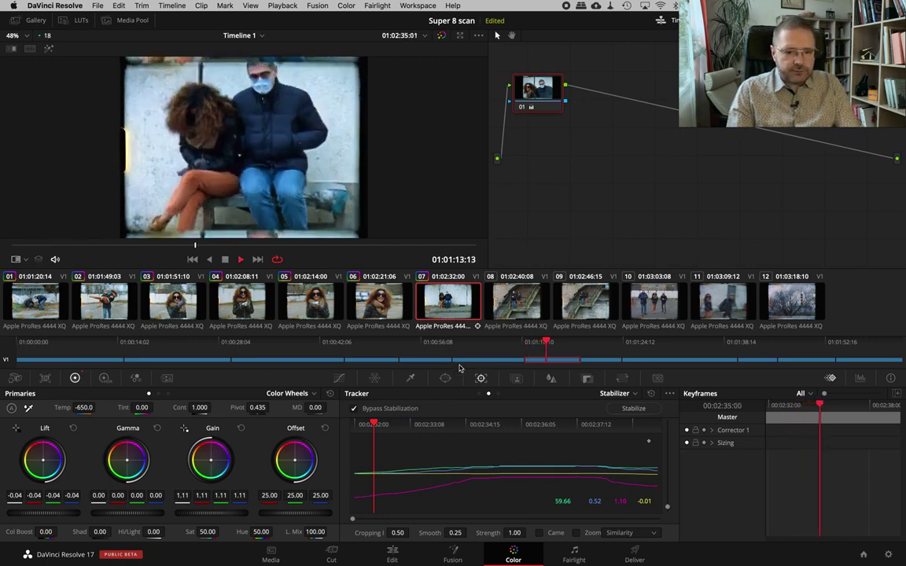
pyautogui.press('space')
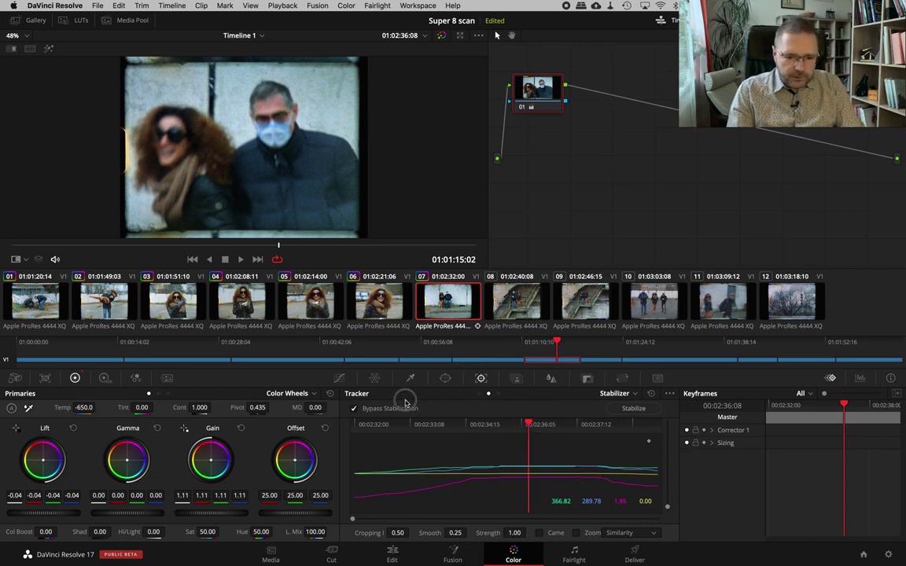
pyautogui.press('Up')
pyautogui.hotkey('alt', 'f')
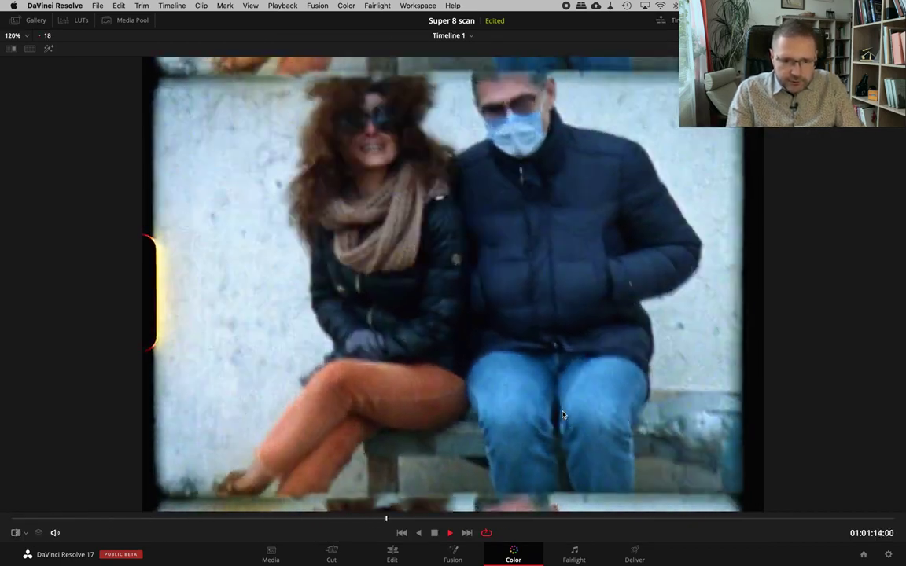
# Step: Step back frame by frame through unstabilized clip 07, then restore the full Color page layout
pyautogui.press('space')
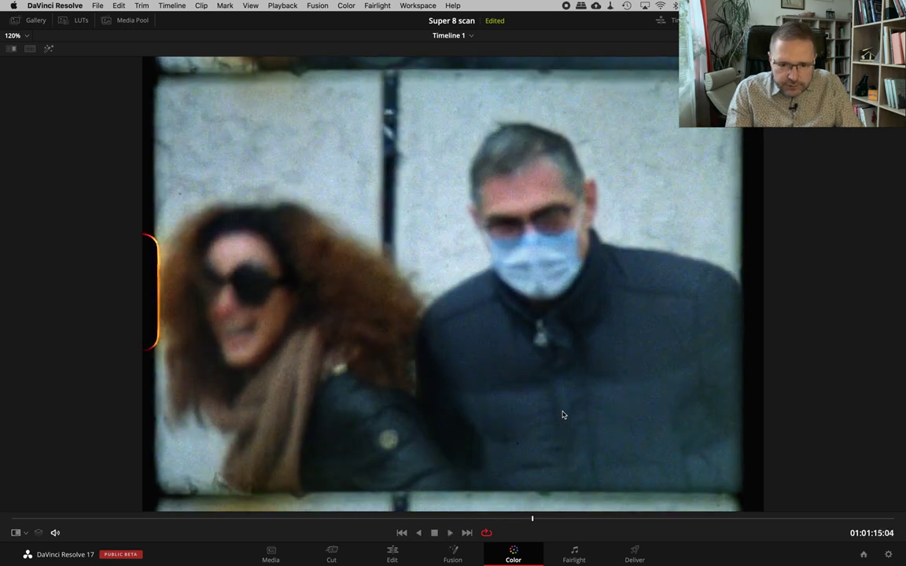
pyautogui.press('Left')
pyautogui.press('Left')
pyautogui.press('Left')
pyautogui.press('Left')
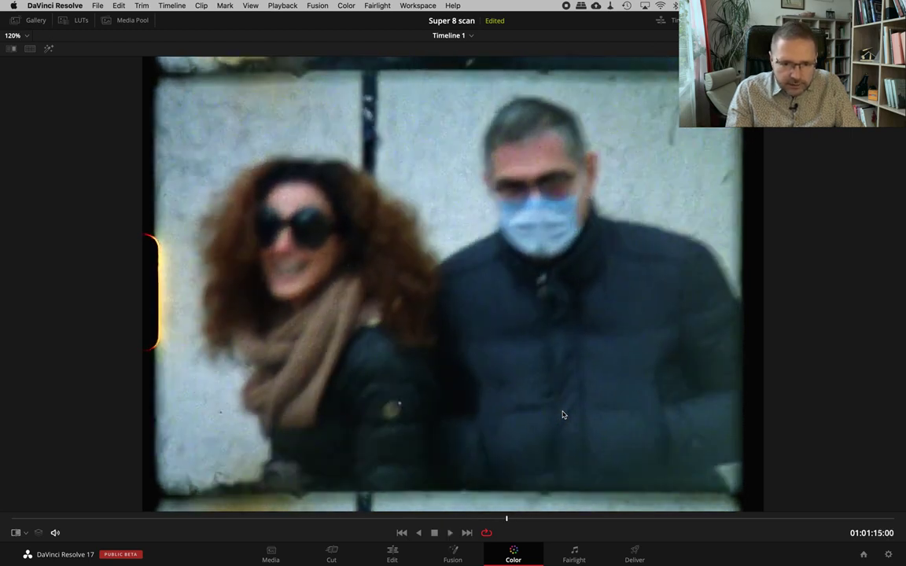
pyautogui.press('Left')
pyautogui.press('Left')
pyautogui.press('Left')
pyautogui.press('Left')
pyautogui.press('Left')
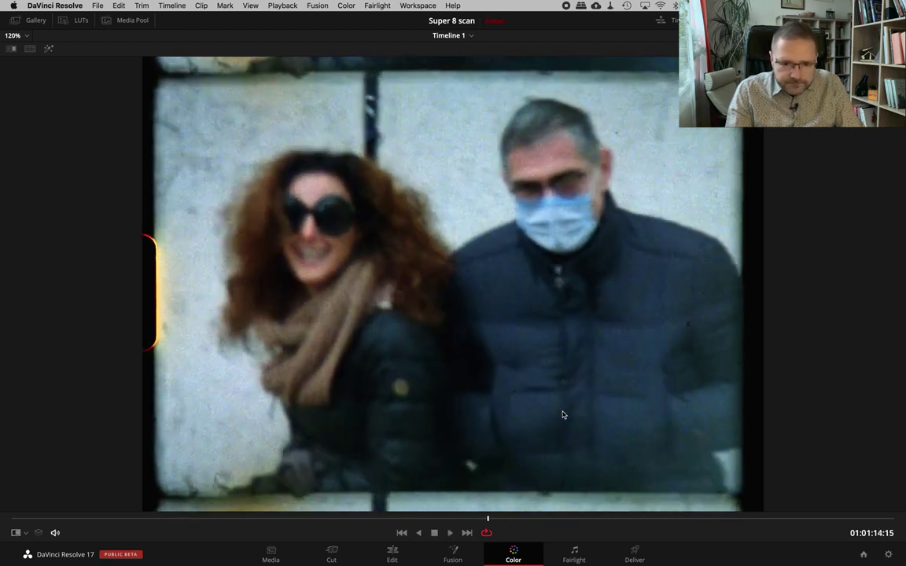
pyautogui.press('Left')
pyautogui.press('Left')
pyautogui.press('Left')
pyautogui.press('Left')
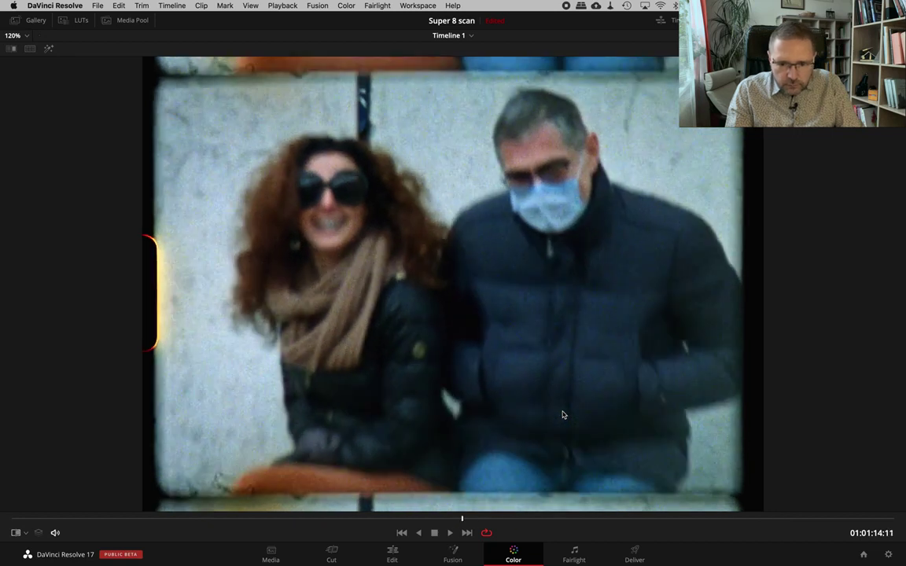
pyautogui.press('Right')
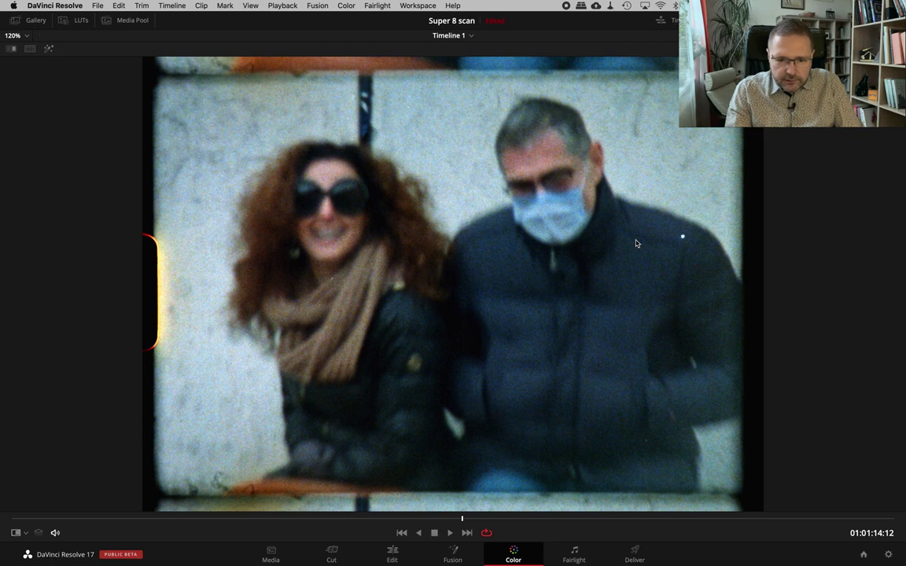
pyautogui.press('Left')
pyautogui.press('Left')
pyautogui.press('Left')
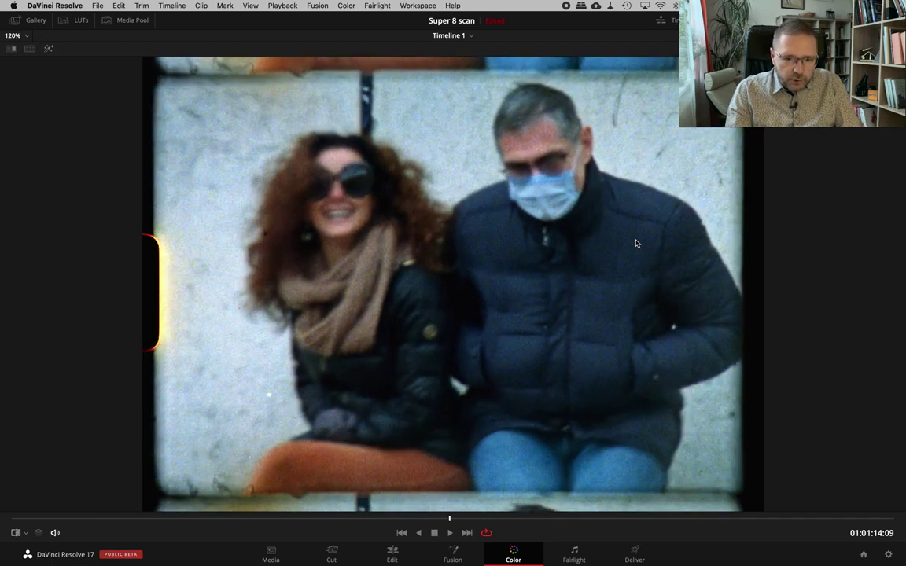
pyautogui.press('Left')
pyautogui.press('Left')
pyautogui.press('Left')
pyautogui.press('Left')
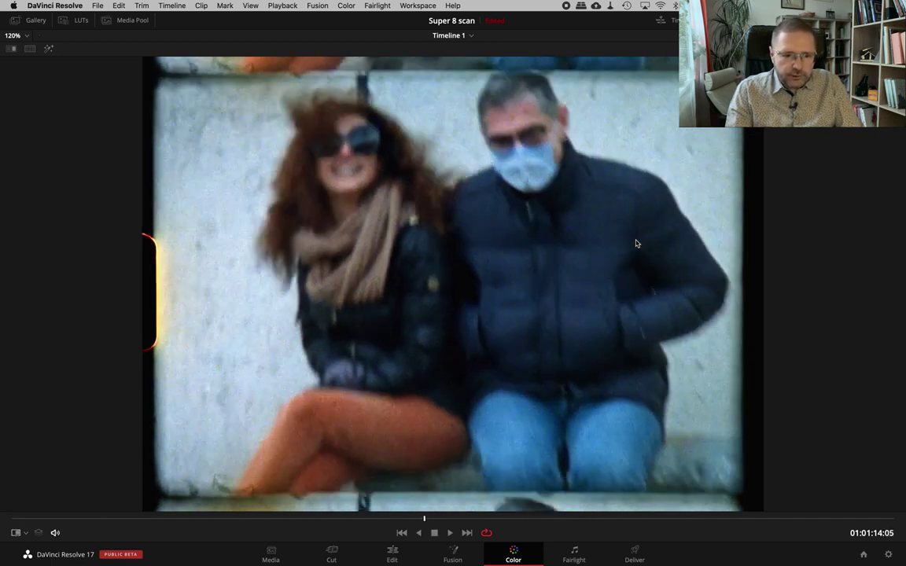
pyautogui.press('Left')
pyautogui.press('Left')
pyautogui.press('Left')
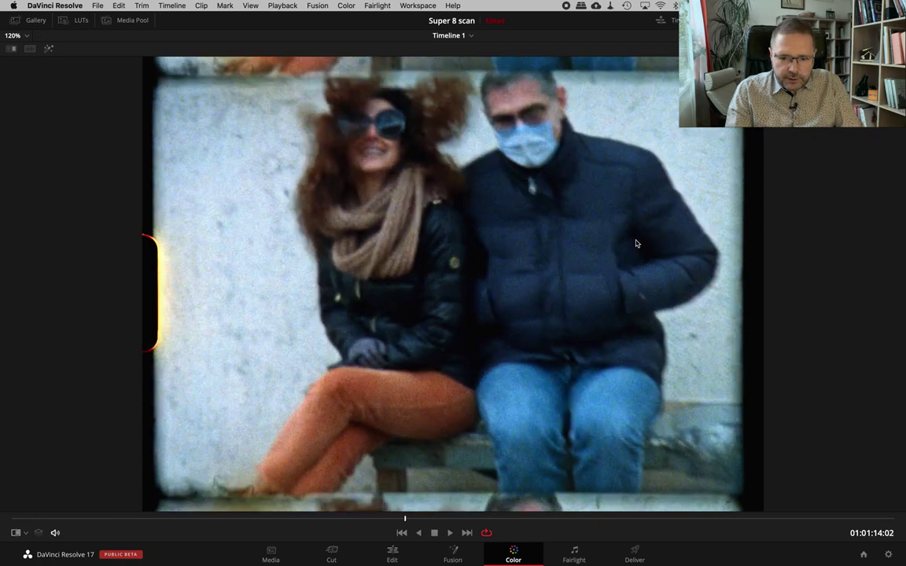
pyautogui.press('Left')
pyautogui.press('Left')
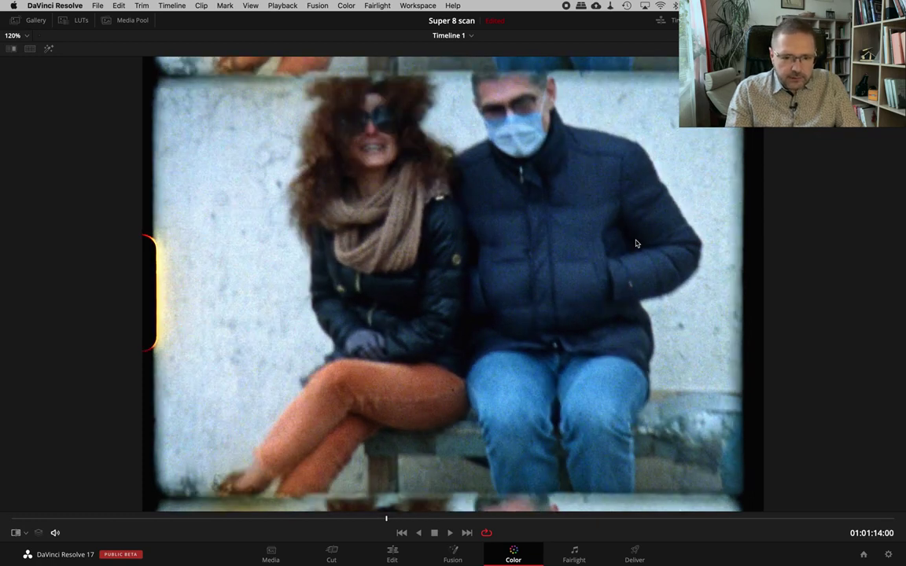
pyautogui.press('Left')
pyautogui.press('Left')
pyautogui.press('Left')
pyautogui.press('Left')
pyautogui.press('Left')
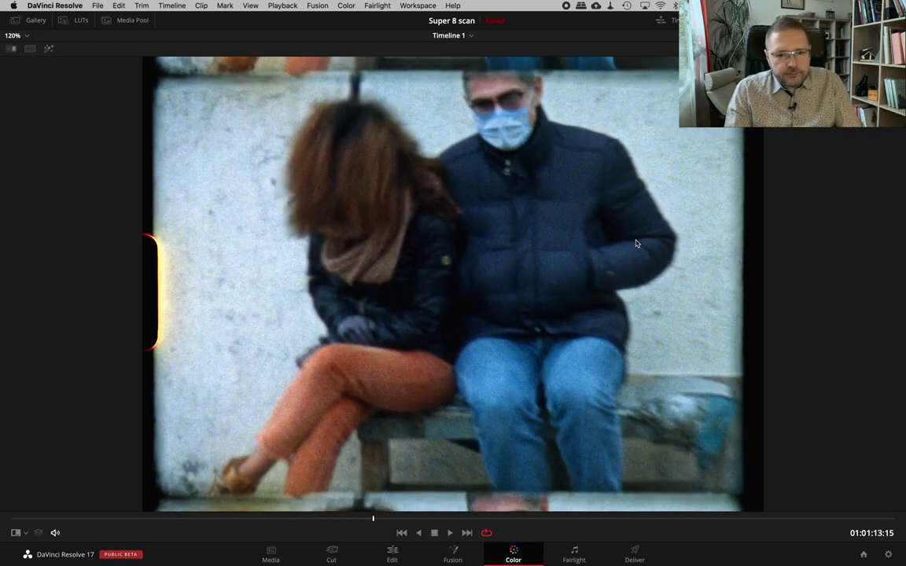
pyautogui.press('Left')
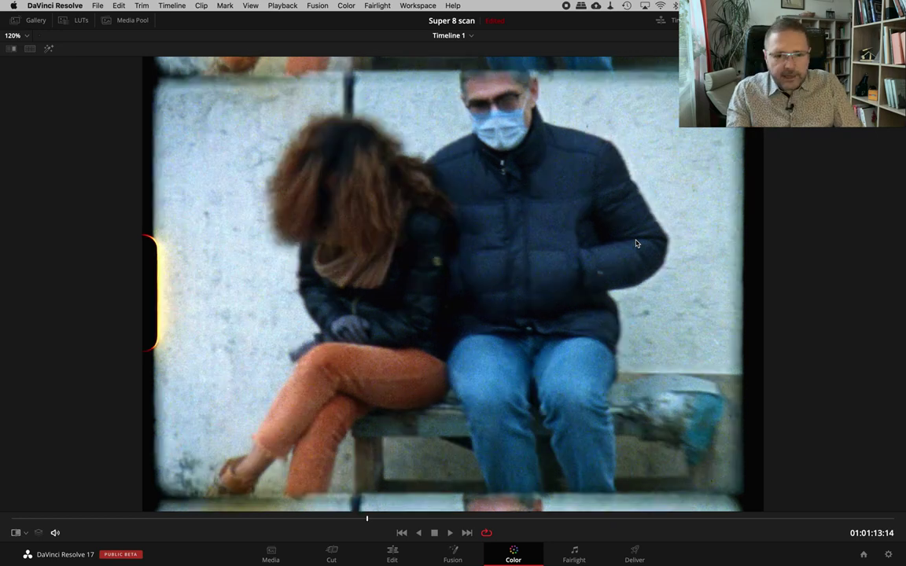
pyautogui.press('Left')
pyautogui.press('Left')
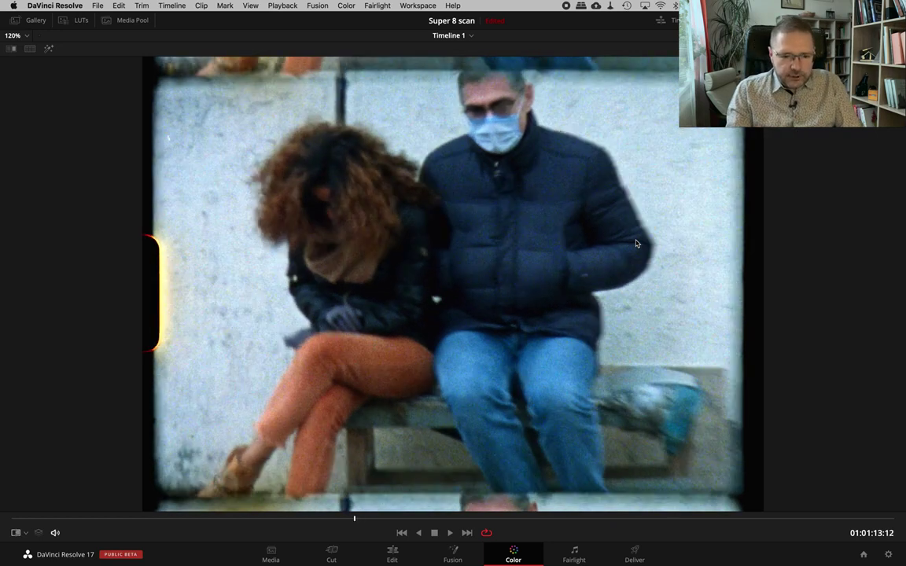
pyautogui.press('Left')
pyautogui.press('Left')
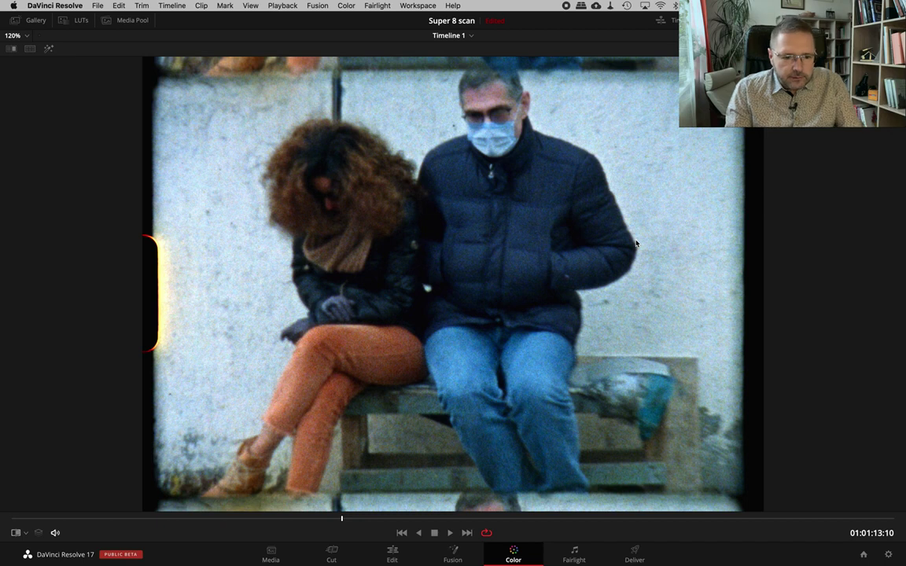
pyautogui.press('Left')
pyautogui.press('Left')
pyautogui.press('Left')
pyautogui.press('Left')
pyautogui.press('Left')
pyautogui.press('Left')
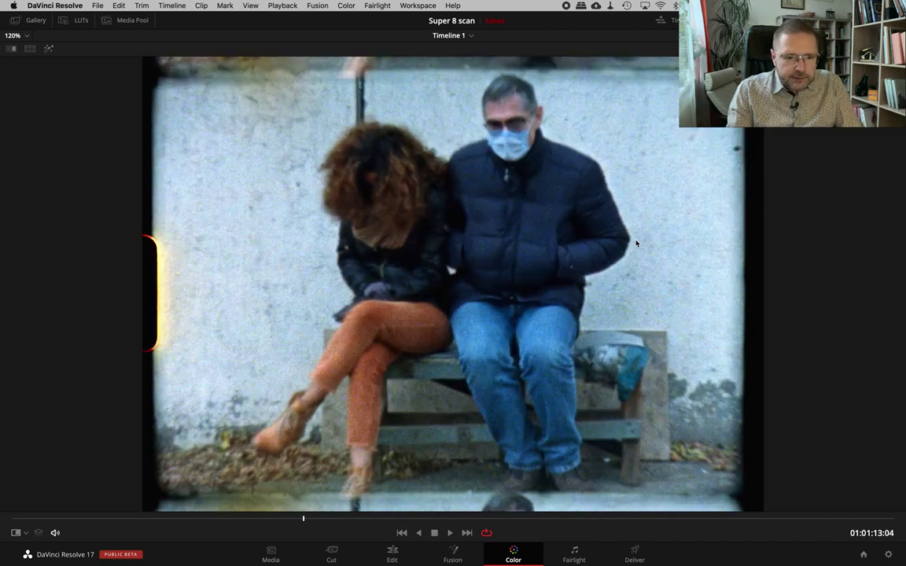
pyautogui.press('Left')
pyautogui.press('Left')
pyautogui.press('Left')
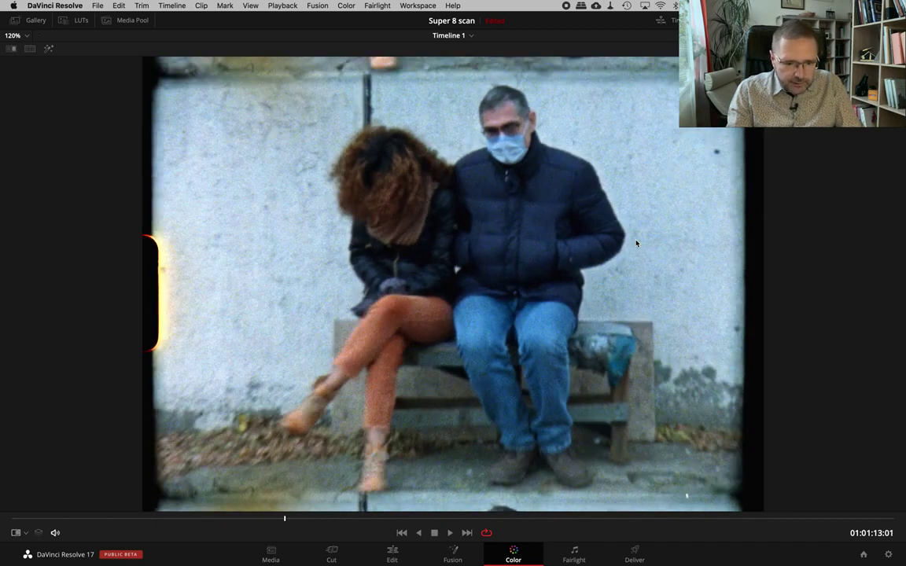
pyautogui.press('Left')
pyautogui.hotkey('alt', 'f')
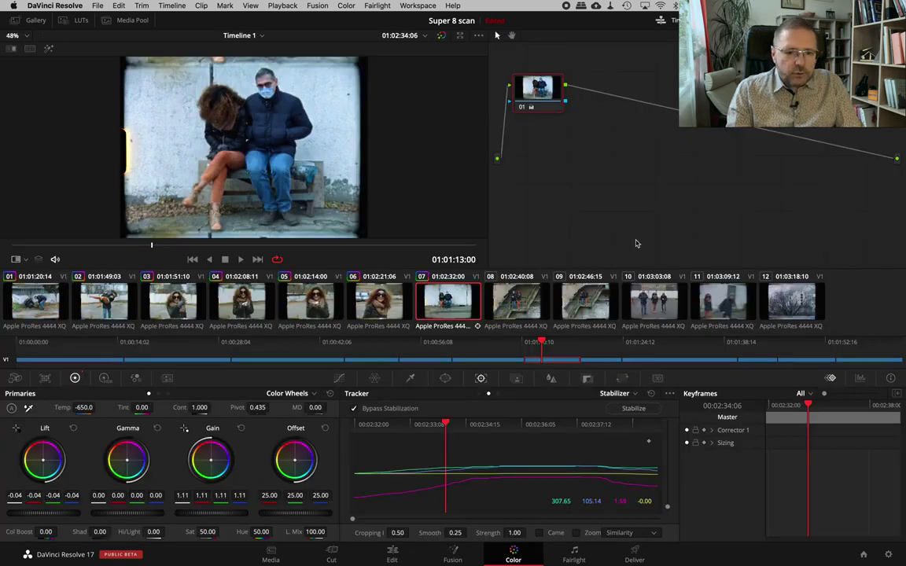
# Step: Scrub clip 07 forward to 01:01:18:01, review it enlarged, and return to the full Color page
pyautogui.moveTo(402, 247); pyautogui.dragTo(435, 247)
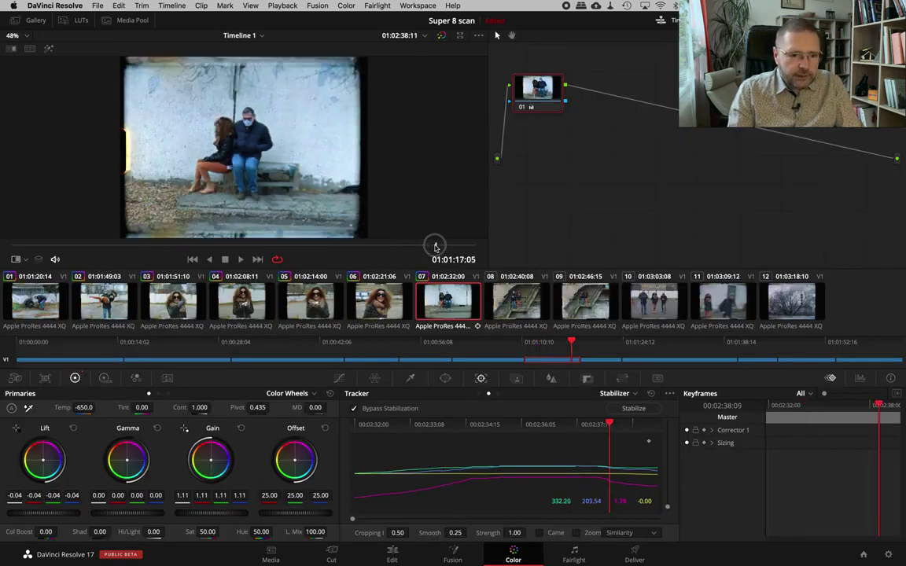
pyautogui.moveTo(435, 247); pyautogui.dragTo(460, 246)
pyautogui.hotkey('shift', 'f')
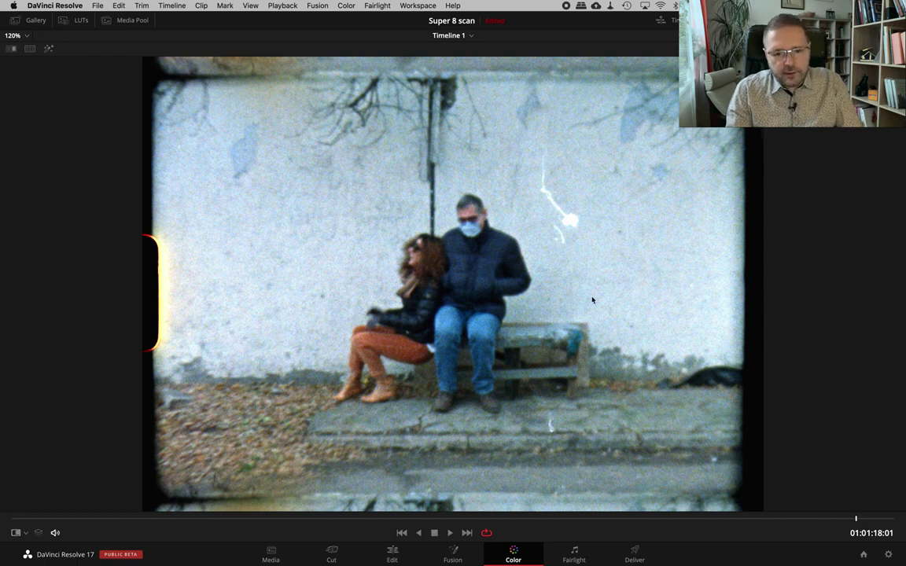
pyautogui.hotkey('alt', 'f')
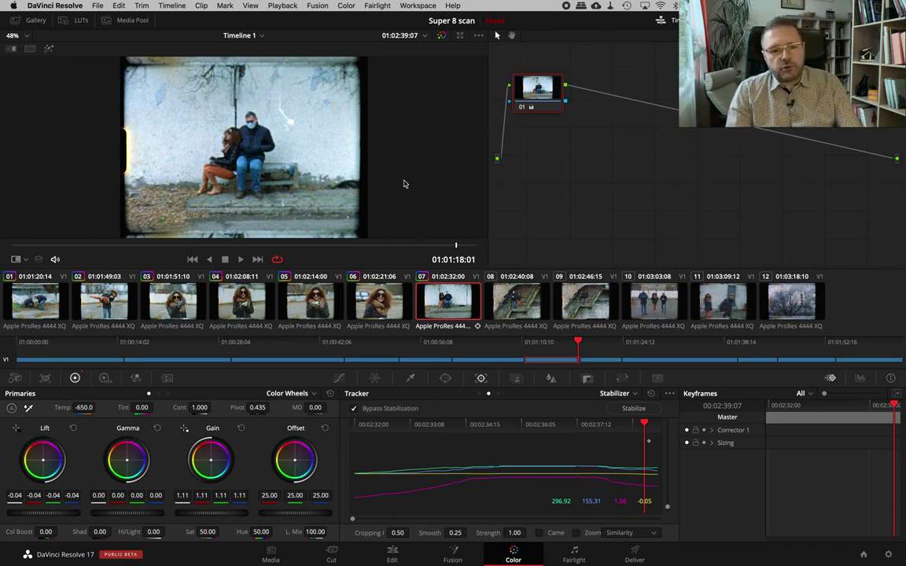
pyautogui.hotkey('alt', 'f')
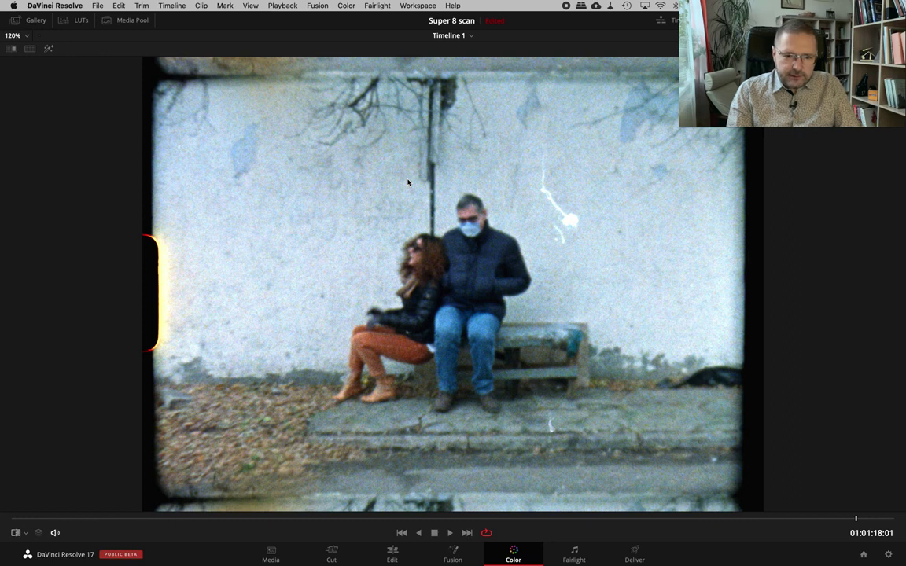
pyautogui.hotkey('alt', 'f')
pyautogui.hotkey('alt', 'f')
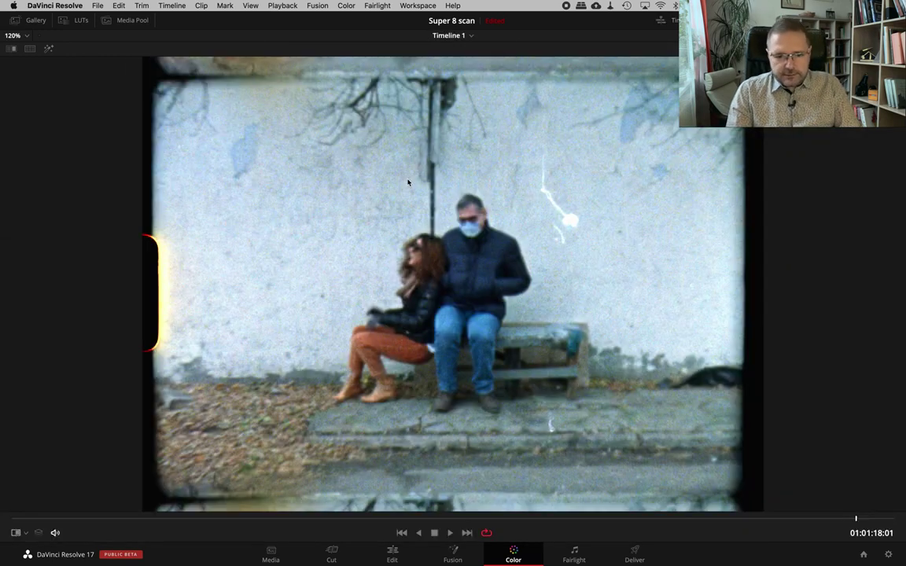
pyautogui.hotkey('alt', 'f')
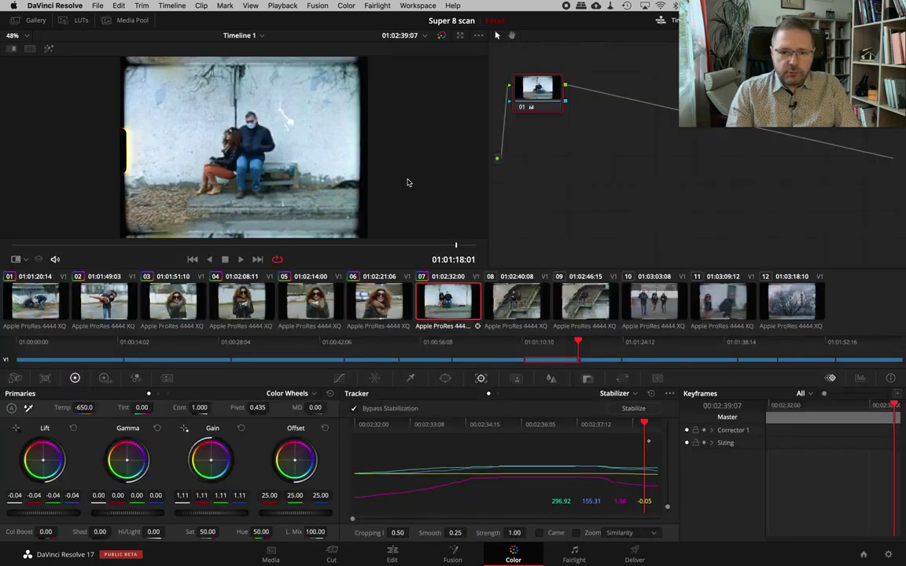
# Step: Add serial node 02 carrying Reduce Noise v5 and apply its Neat Video noise profile
pyautogui.click(834, 19)
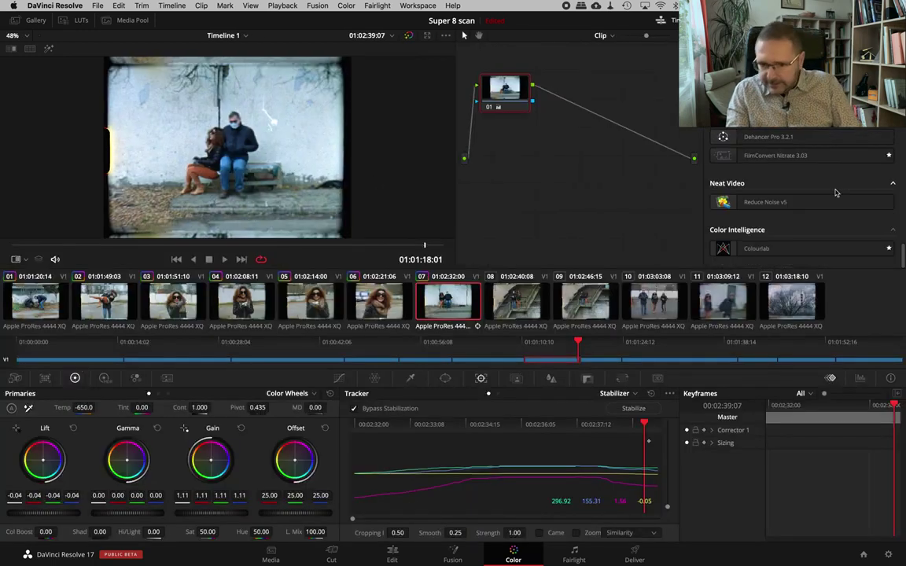
pyautogui.click(773, 202)
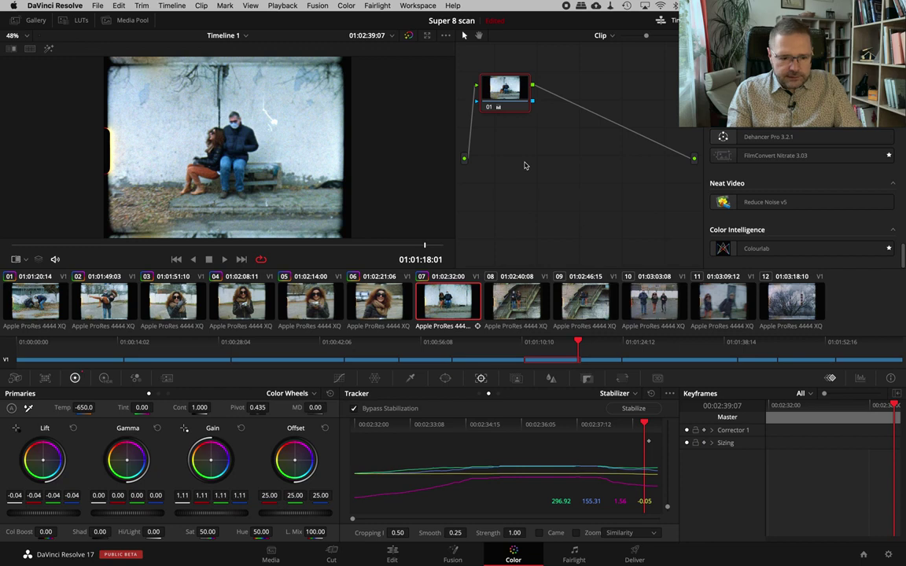
pyautogui.hotkey('alt', 's')
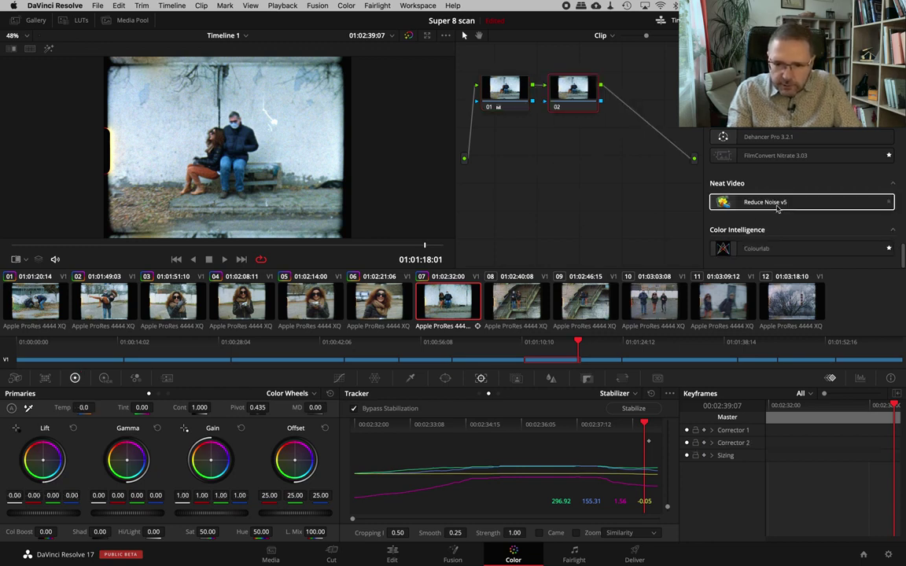
pyautogui.moveTo(777, 206); pyautogui.dragTo(583, 94)
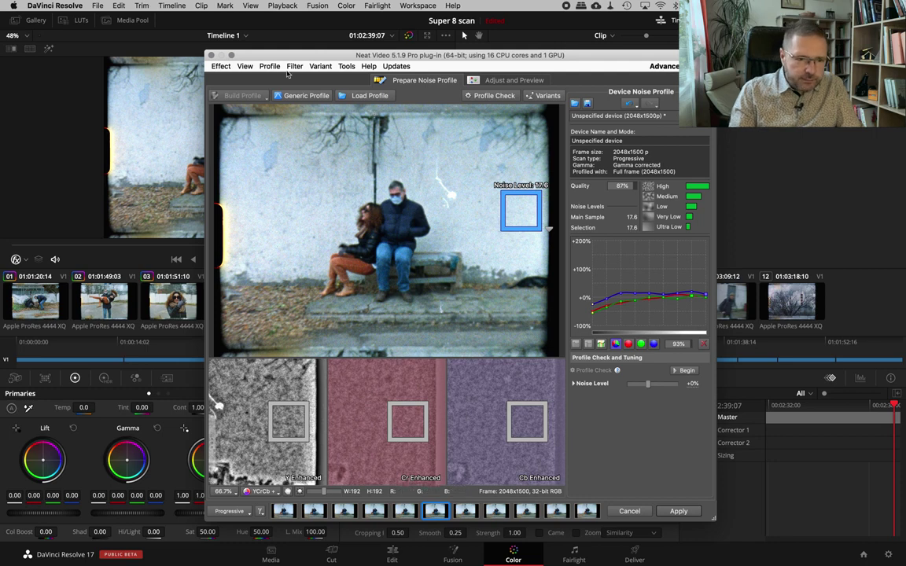
pyautogui.click(681, 512)
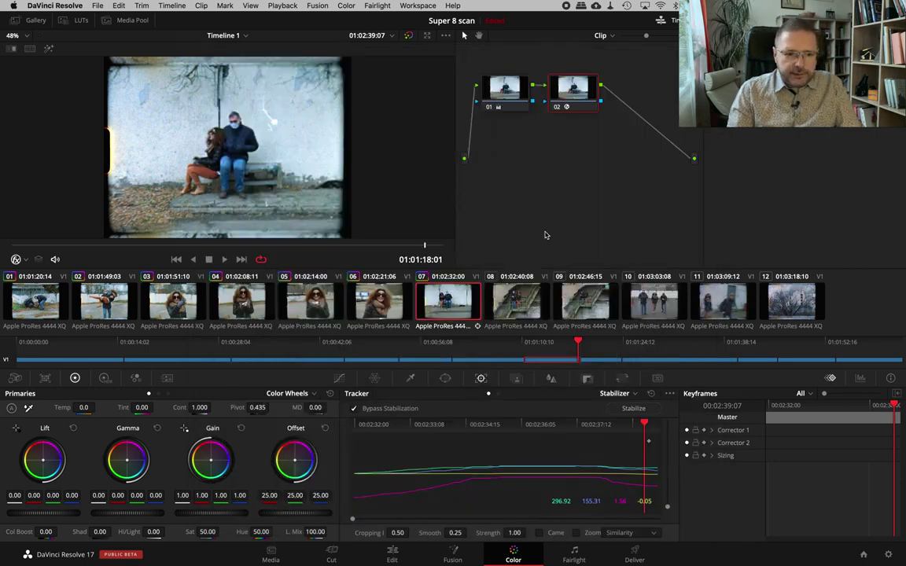
# Step: Inspect the denoised clip zoomed in the enlarged viewer, compare it with bypass, then fit to screen
pyautogui.hotkey('alt', 'f')
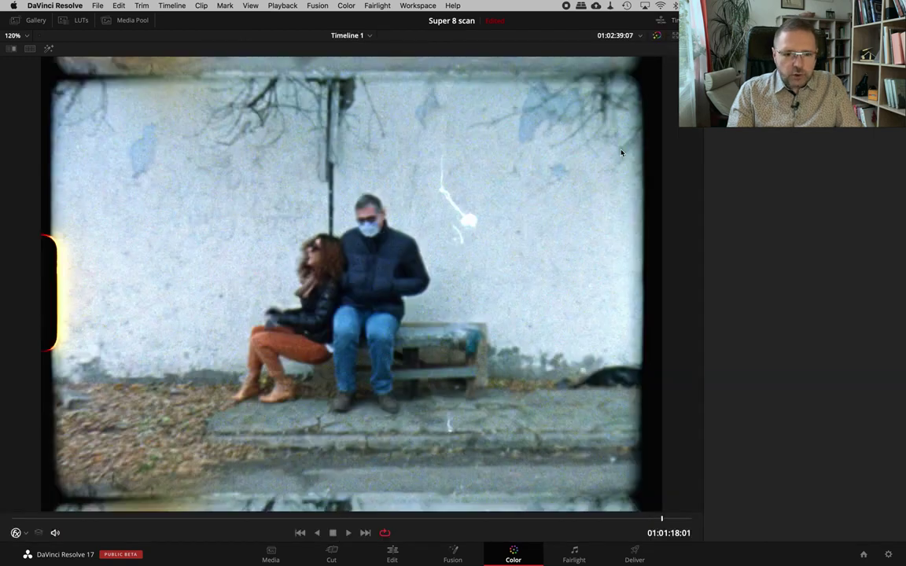
pyautogui.hotkey('alt', 'f')
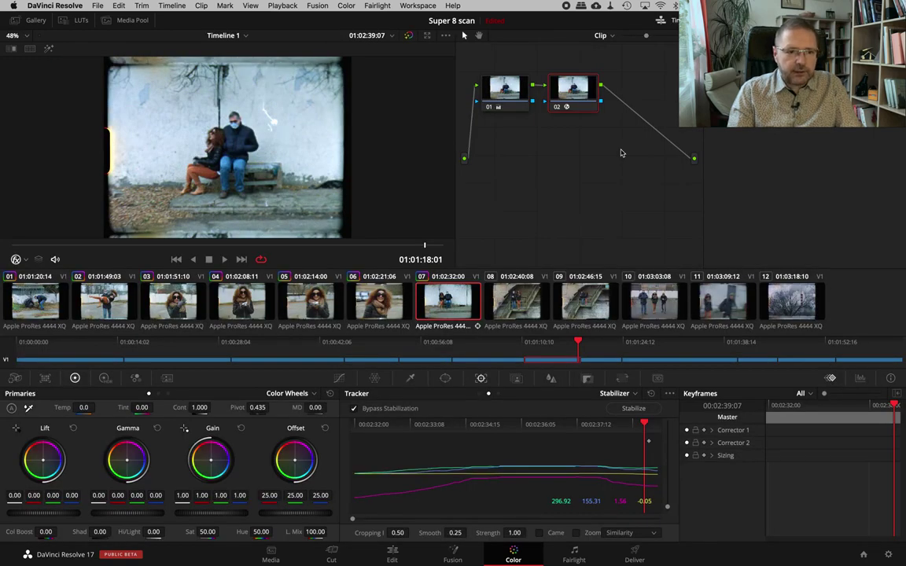
pyautogui.hotkey('alt', 'f')
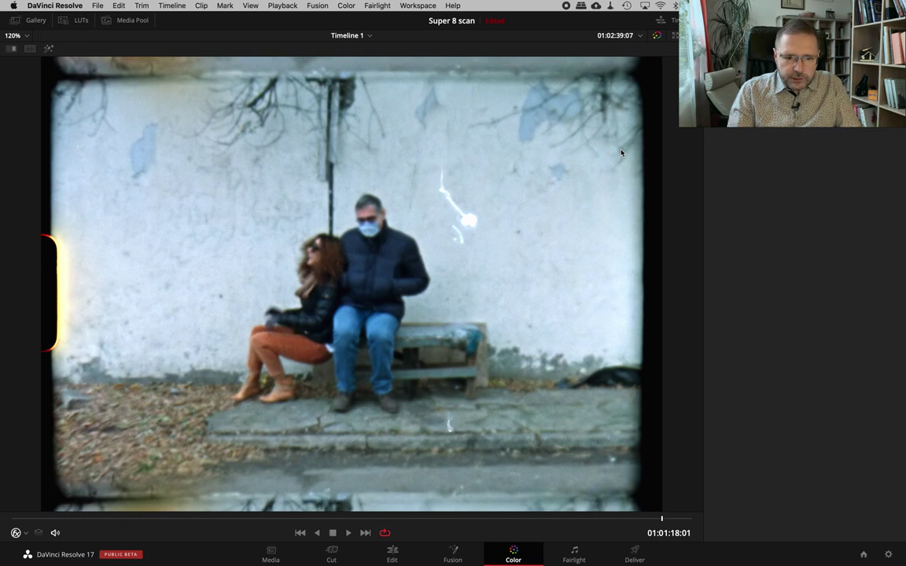
pyautogui.scroll(5, 585, 210)
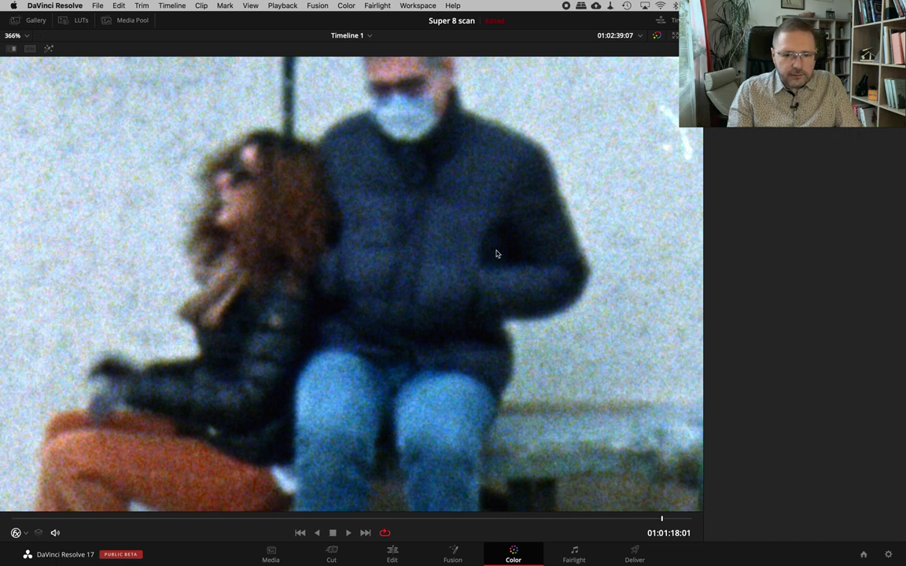
pyautogui.hotkey('shift', 'd')
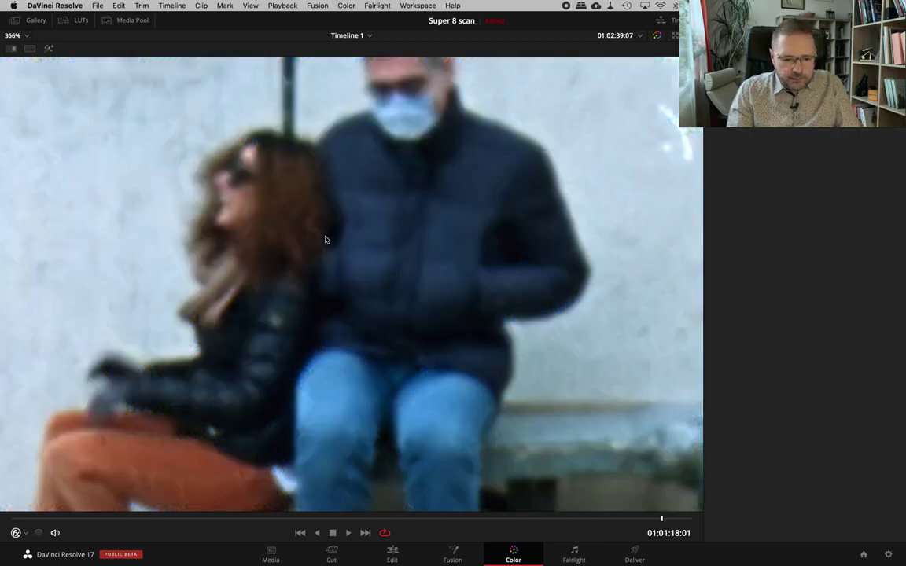
pyautogui.hotkey('shift', 'z')
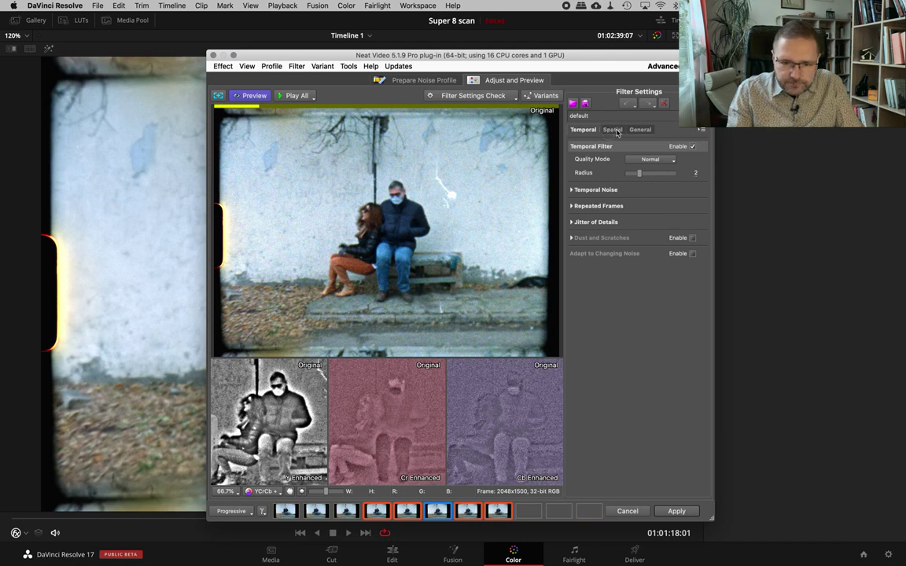
# Step: Enable Spatial sharpening in Neat Video, entering 150, and review artifact removal and noise levels
pyautogui.click(612, 130)
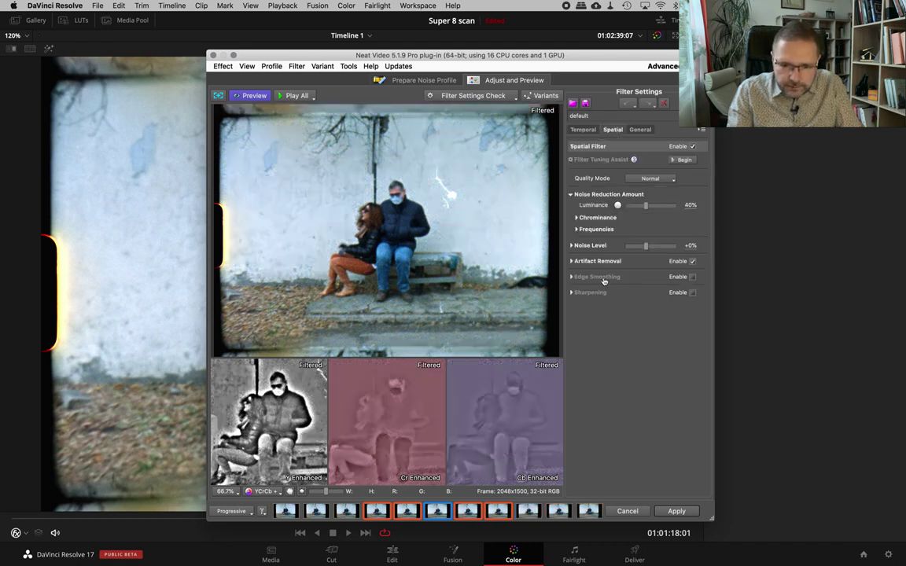
pyautogui.click(691, 293)
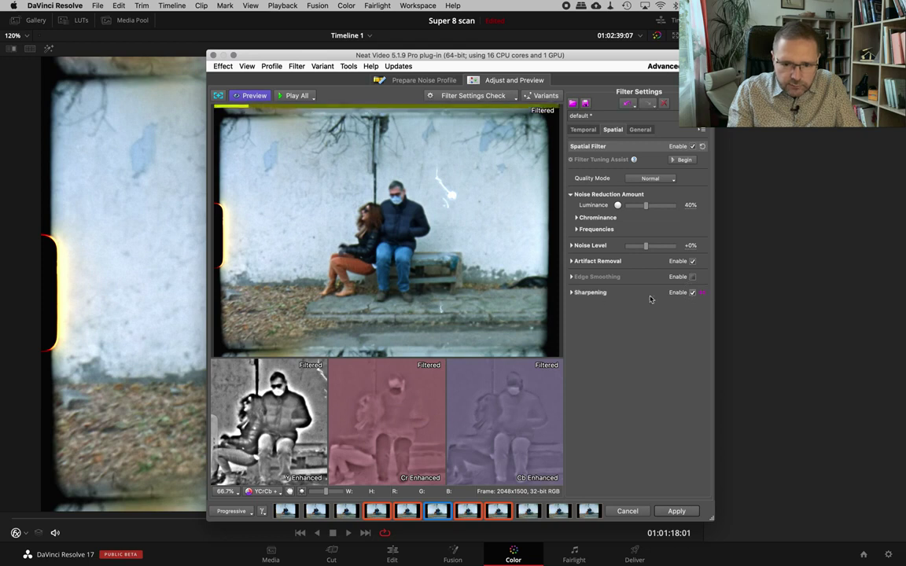
pyautogui.click(572, 293)
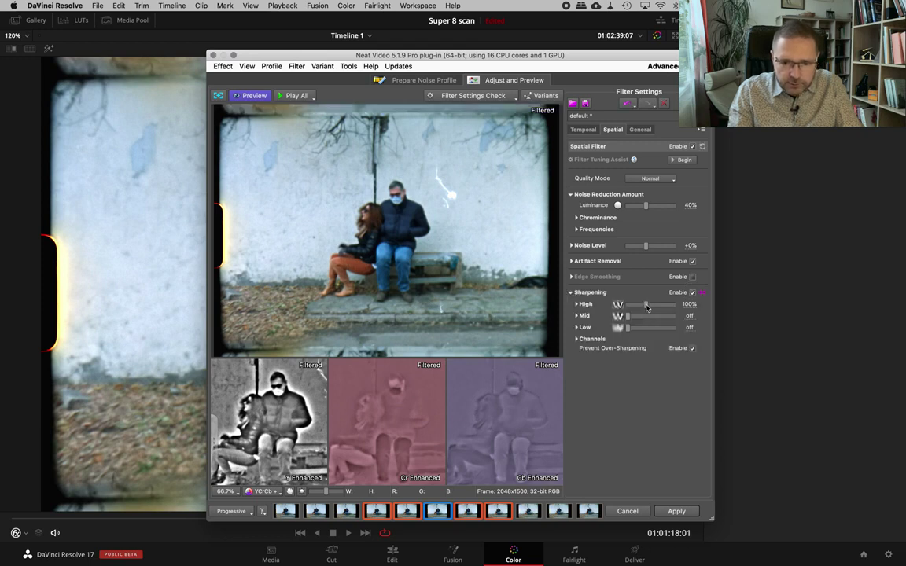
pyautogui.write('150')
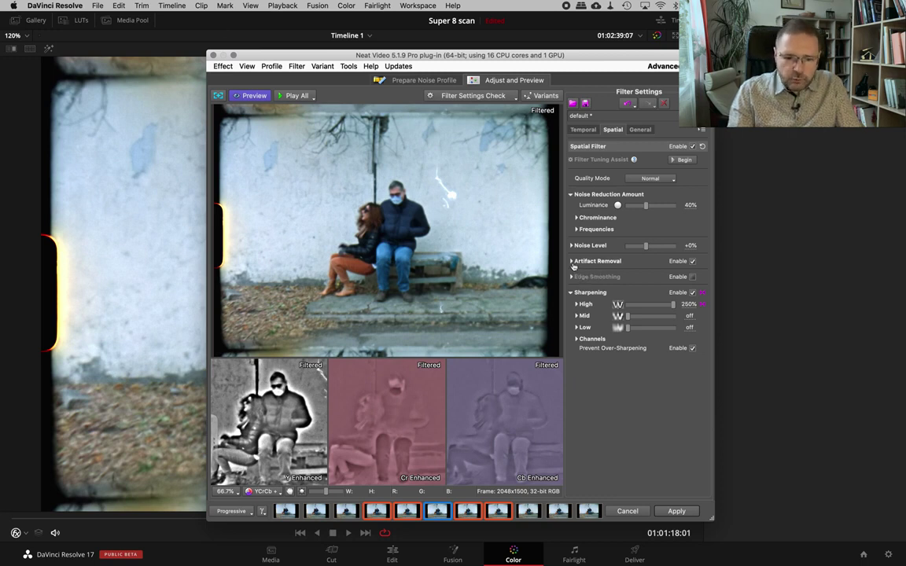
pyautogui.click(572, 261)
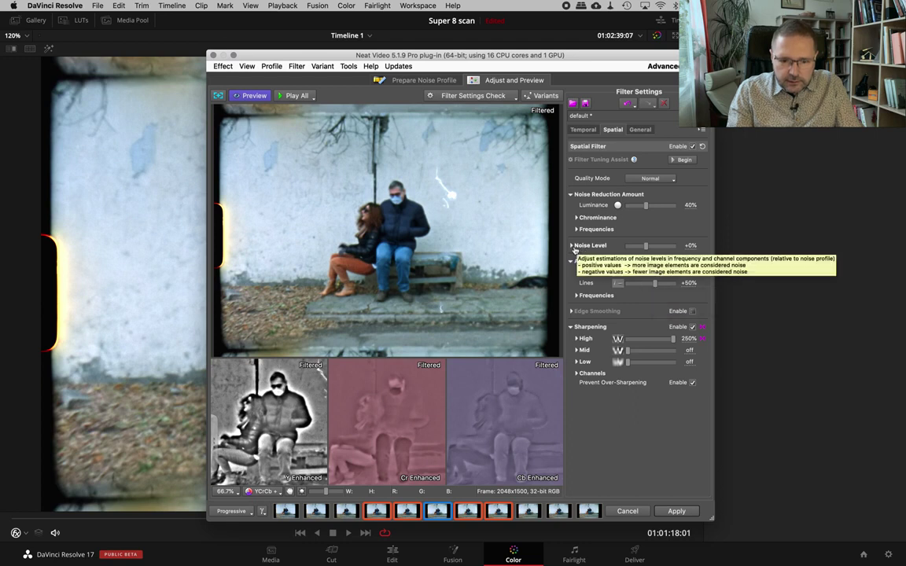
pyautogui.click(571, 246)
pyautogui.click(571, 246)
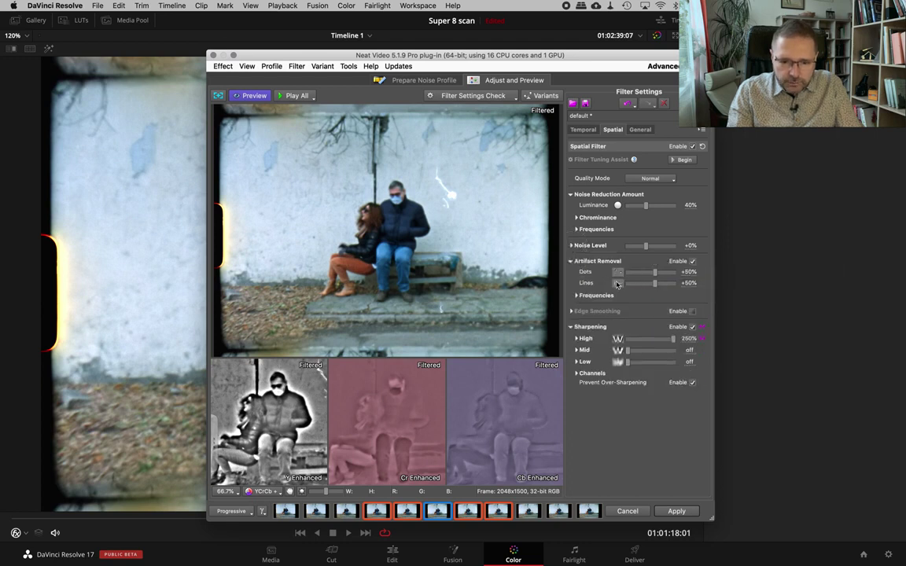
# Step: Turn on Dust and Scratches removal in the Temporal filter and apply the settings
pyautogui.click(585, 130)
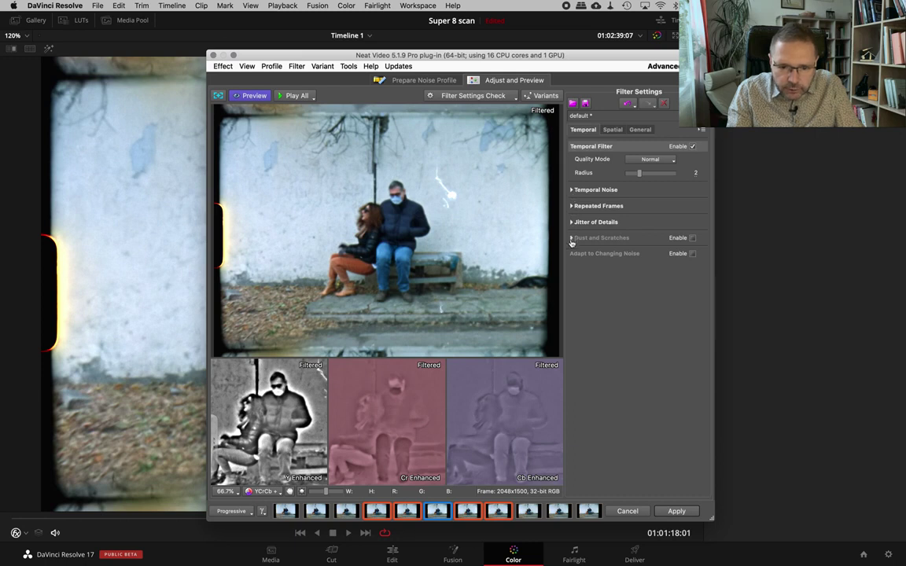
pyautogui.click(572, 238)
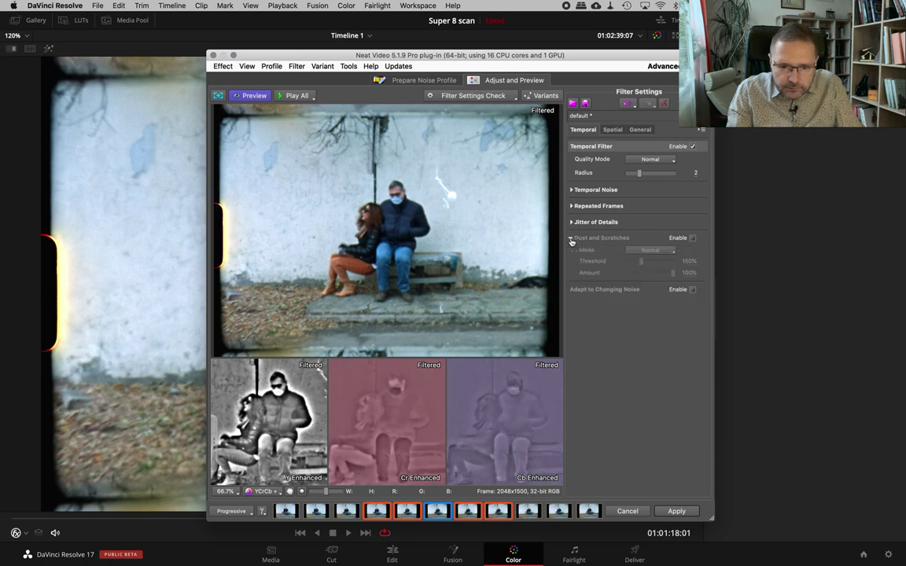
pyautogui.click(693, 238)
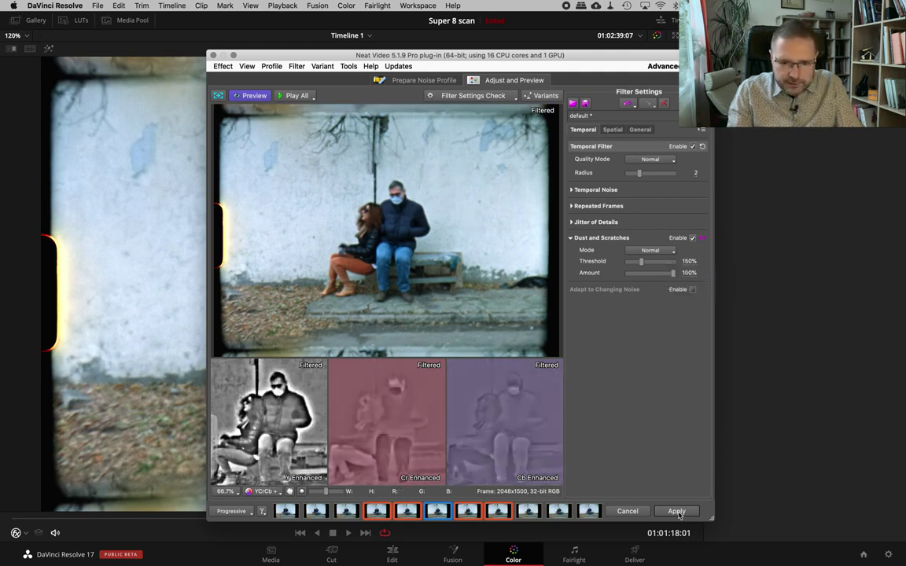
pyautogui.click(676, 512)
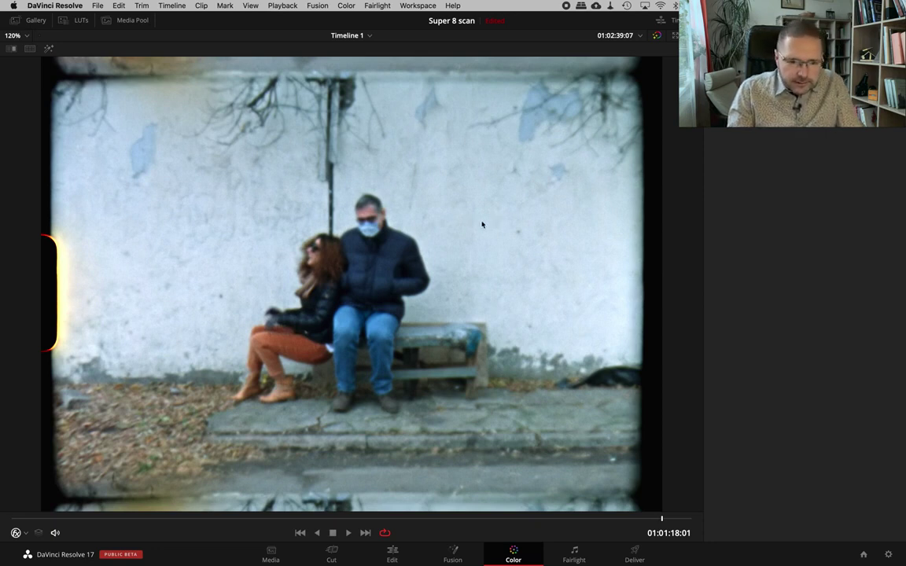
# Step: Toggle between the original scan and the cleaned clip with Shift+D, then restore the full Color page
pyautogui.hotkey('shift', 'd')
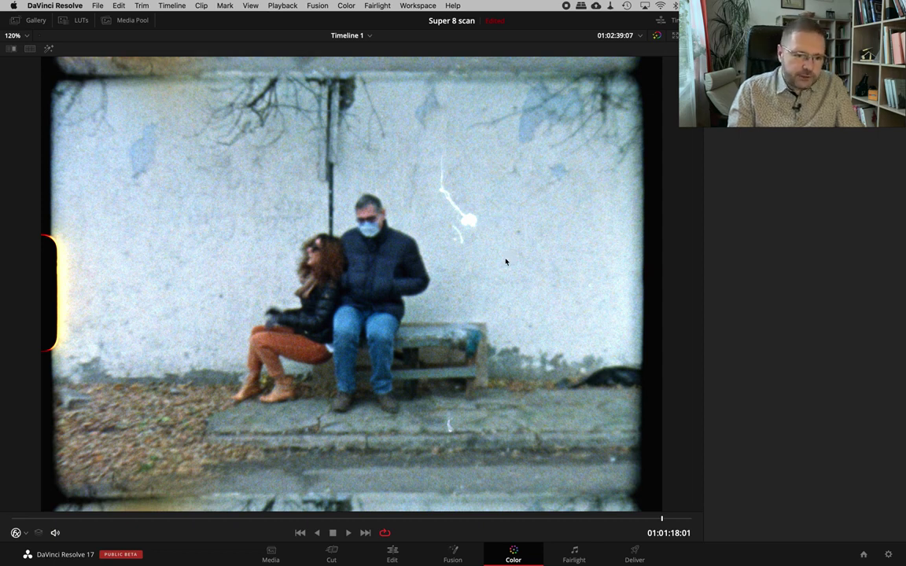
pyautogui.hotkey('shift', 'd')
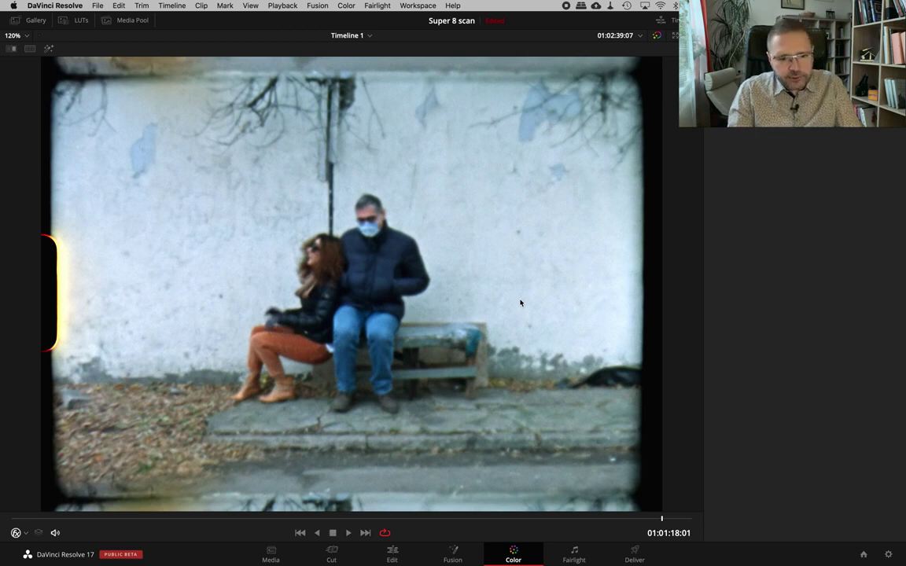
pyautogui.hotkey('shift', 'd')
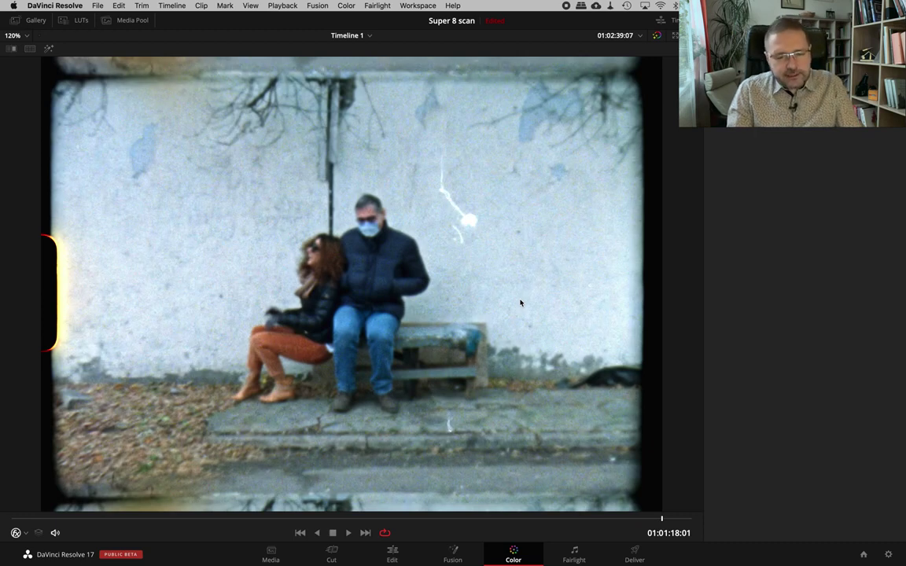
pyautogui.hotkey('alt', 'f')
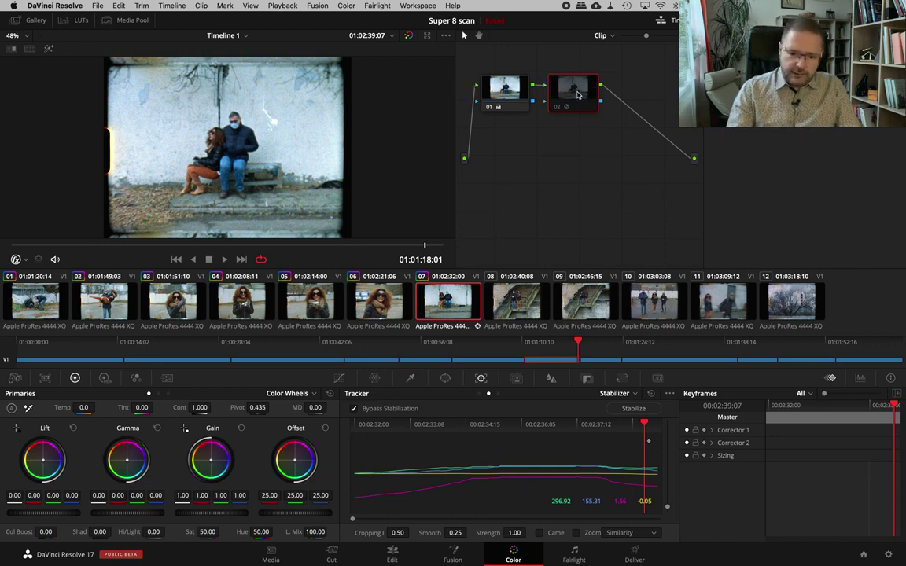
# Step: Delete the Neat Video node 02 and switch to the Edit page
pyautogui.press('Delete')
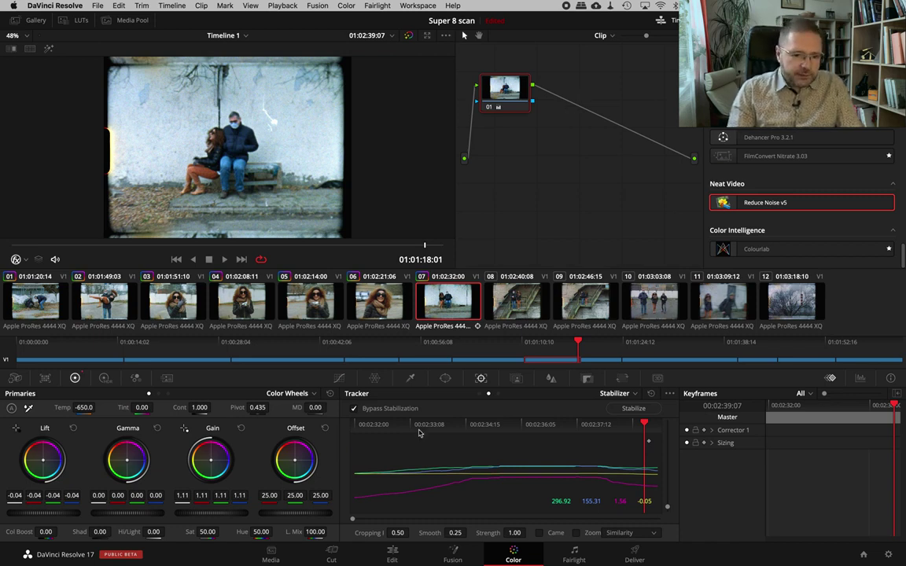
pyautogui.click(393, 555)
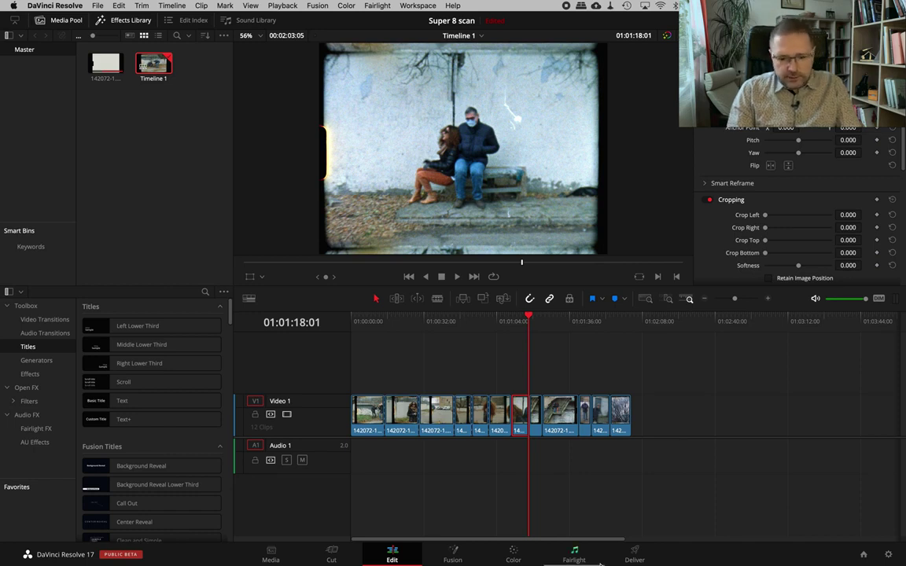
# Step: Go to the Deliver page to prepare output of Timeline 1
pyautogui.click(635, 559)
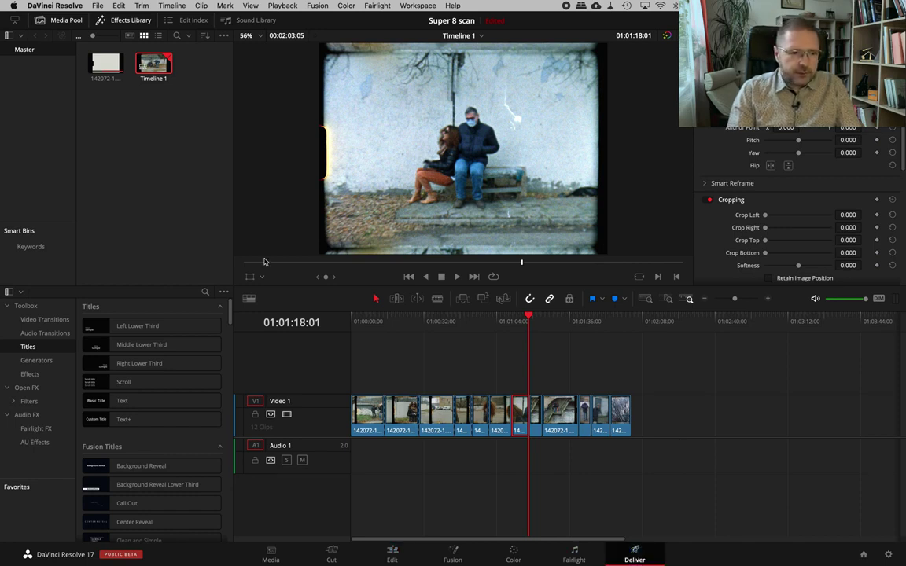